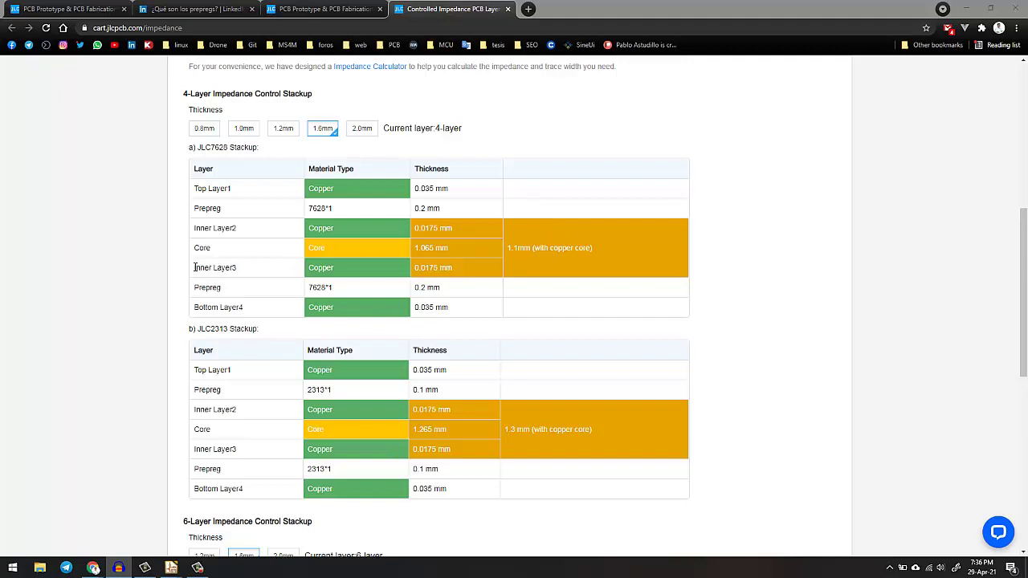
Examine the Inner Layer2, Inner Layer3 and prepreg rows of the 1.6 mm JLC7628 stackup table
drag(194, 268, 505, 297)
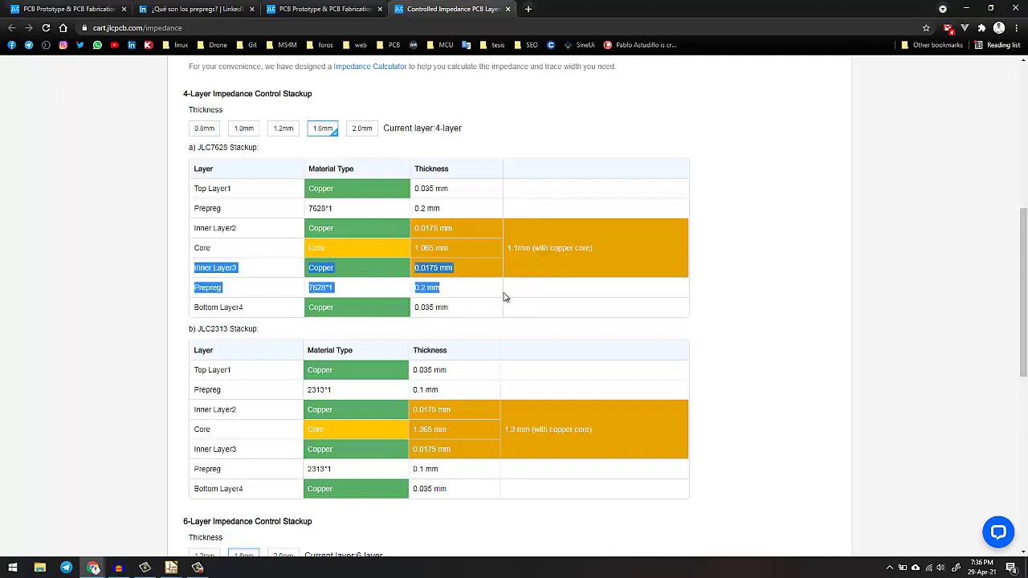
click(608, 310)
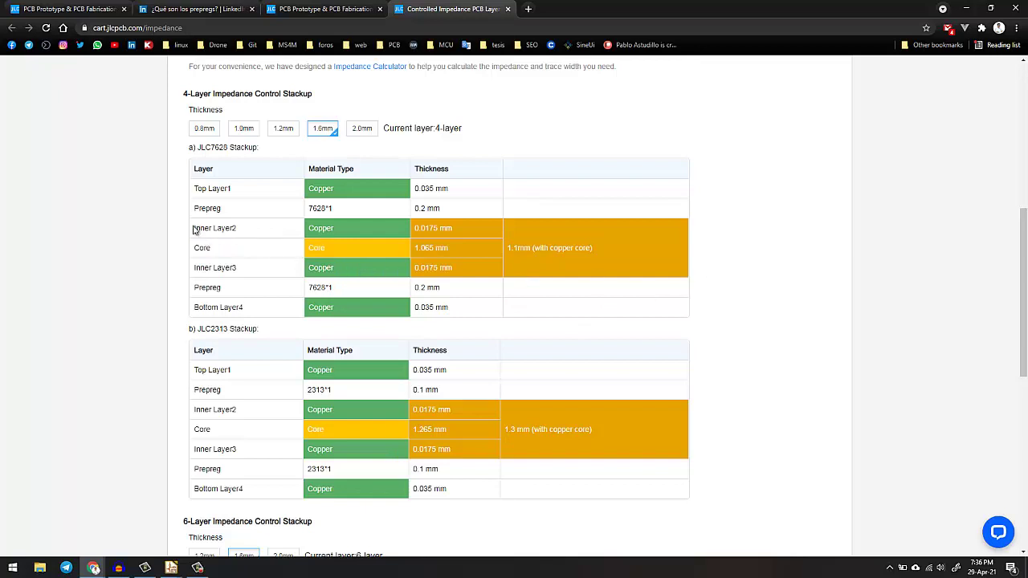
drag(204, 226, 259, 232)
drag(309, 231, 332, 228)
drag(309, 267, 337, 270)
drag(309, 228, 333, 229)
drag(337, 275, 312, 268)
drag(309, 229, 338, 233)
click(673, 194)
Review the prepreg and solder mask parameters and the Top Layer1 material in the JLC7628 stackup
scroll(329, 241, up, 3)
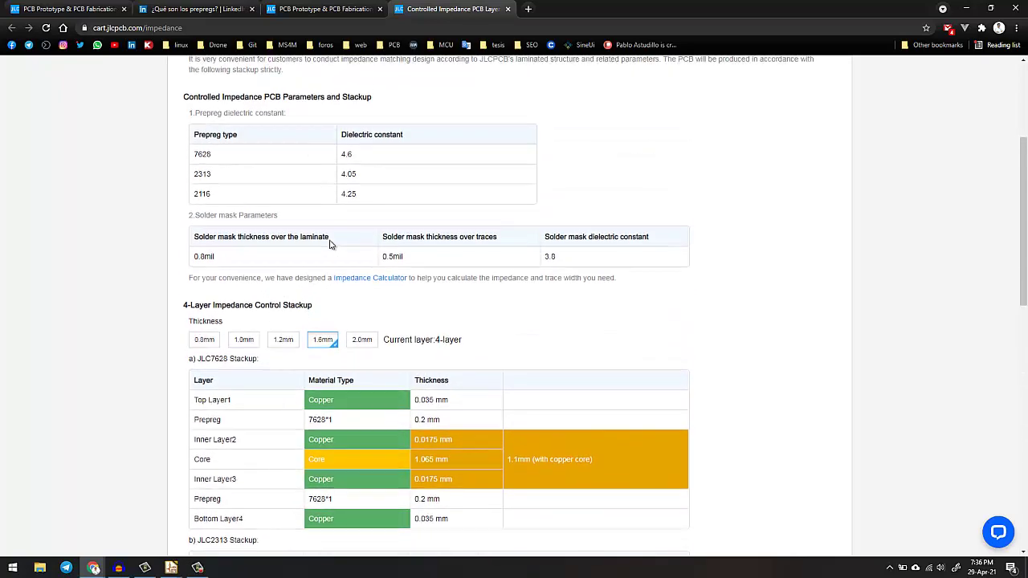
scroll(329, 243, down, 2)
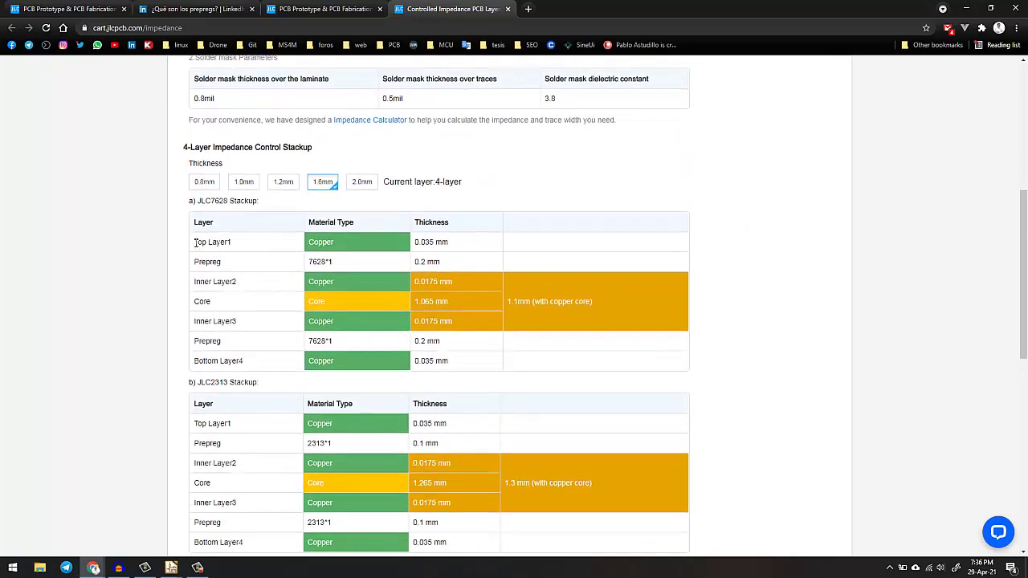
drag(201, 241, 351, 245)
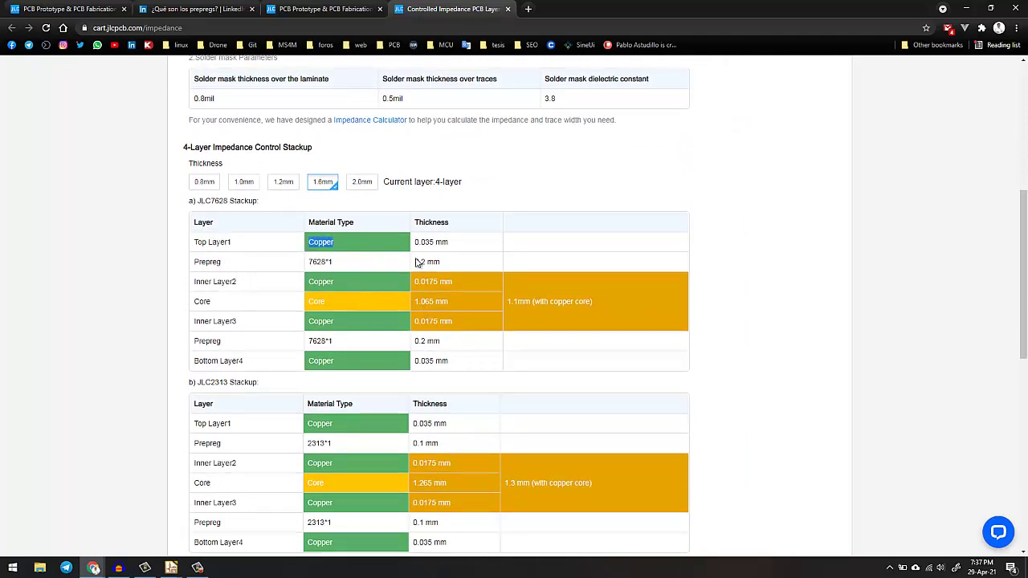
click(657, 209)
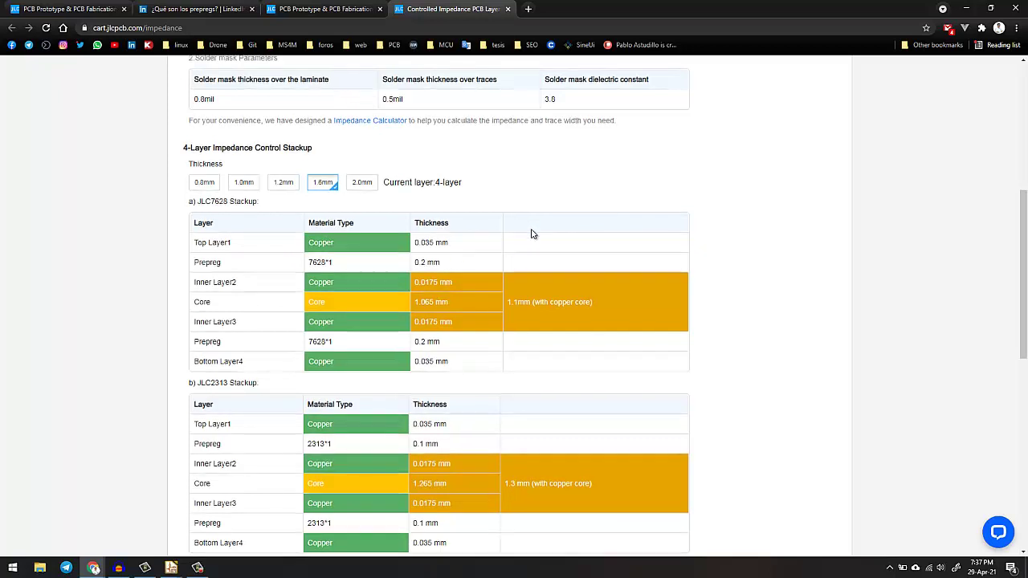
Go to the JLCPCB home page and check the starting price for 4&6 layer boards
scroll(530, 230, up, 5)
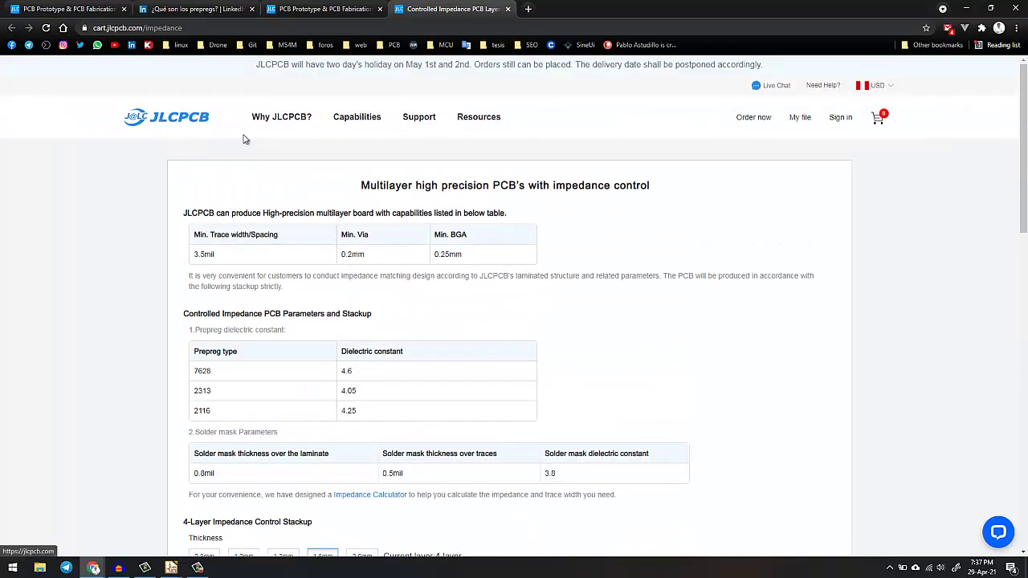
click(349, 13)
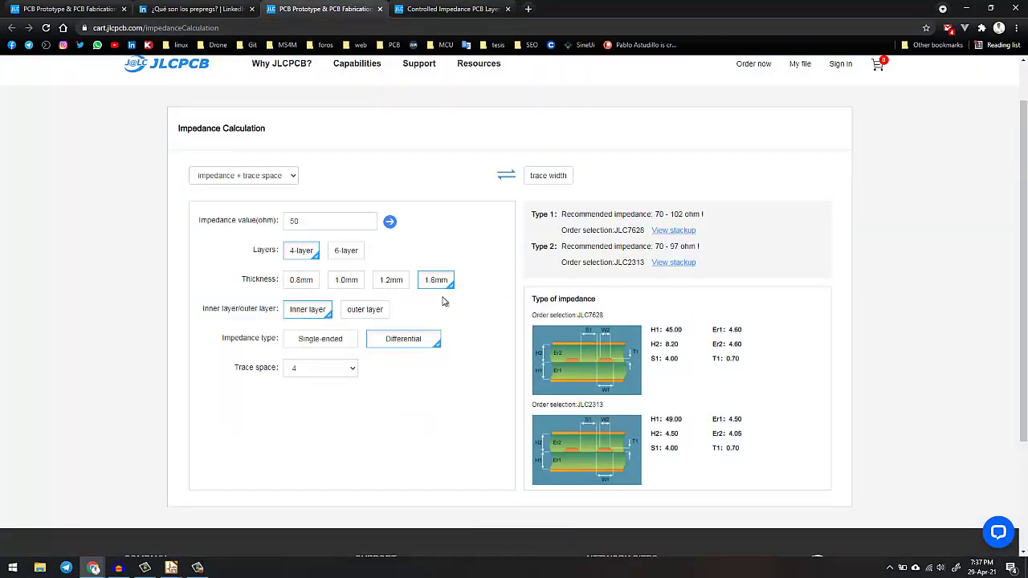
scroll(428, 273, up, 1)
click(207, 13)
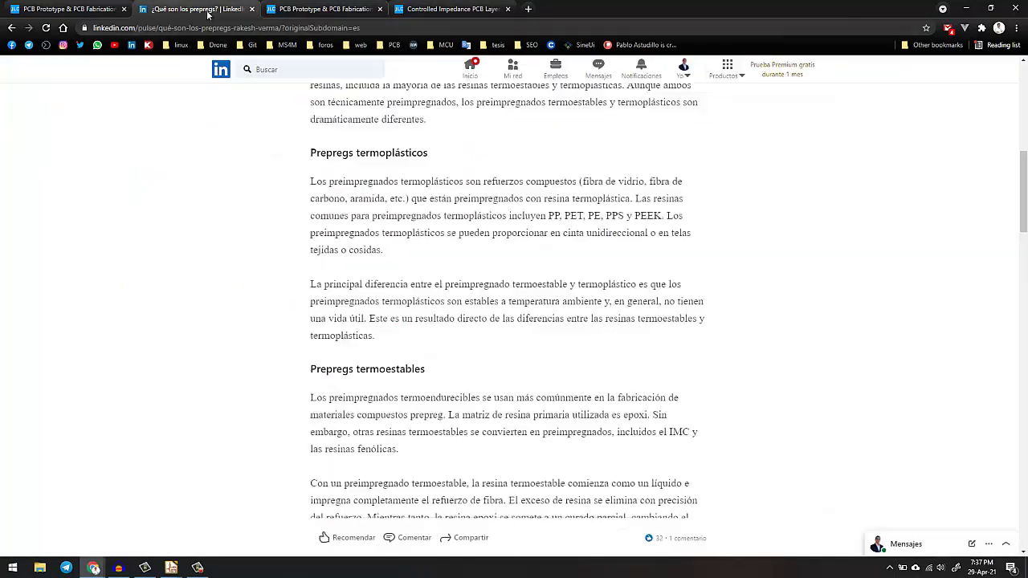
click(71, 9)
scroll(532, 317, down, 4)
scroll(533, 316, down, 2)
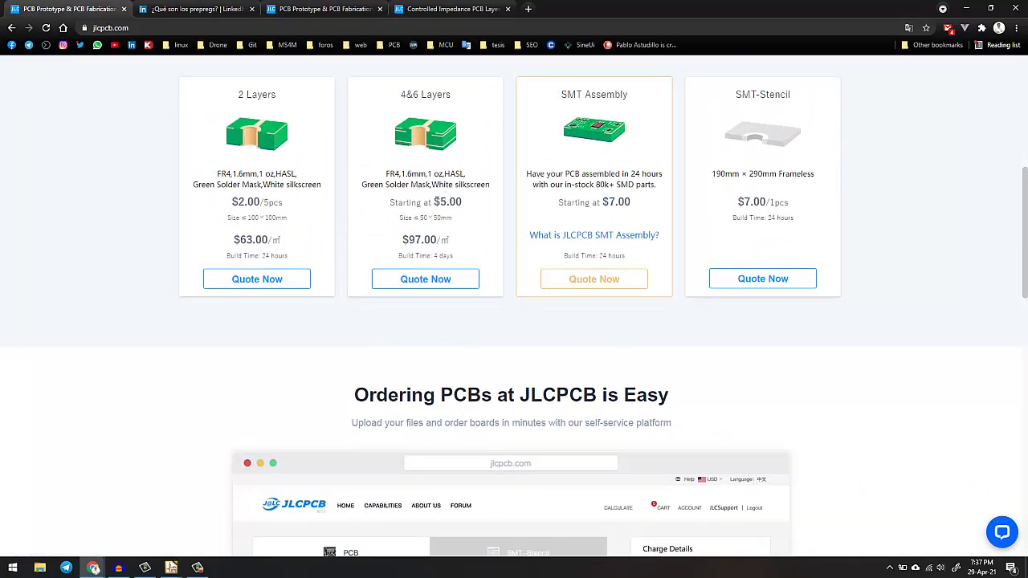
drag(434, 201, 464, 207)
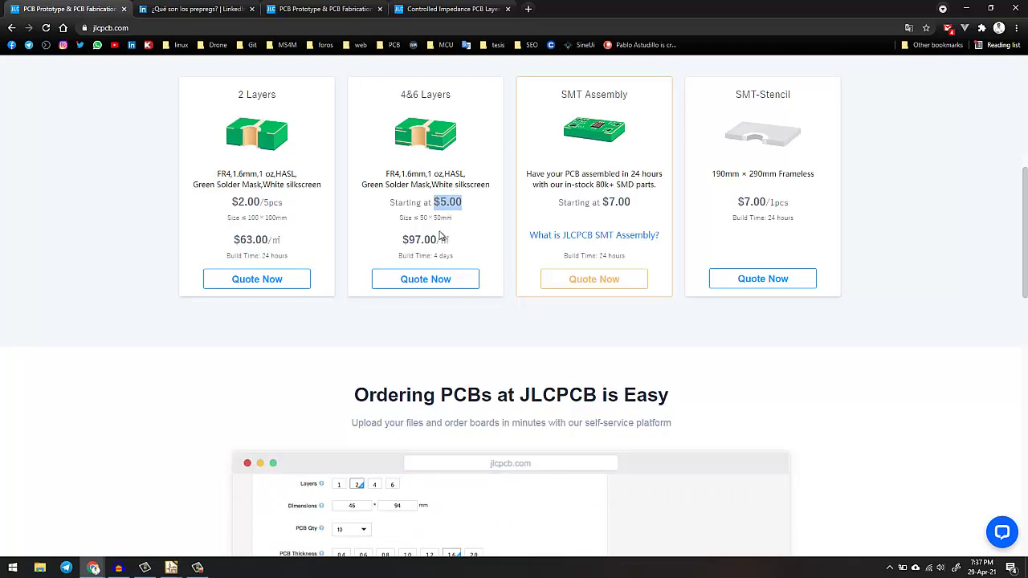
scroll(459, 244, up, 1)
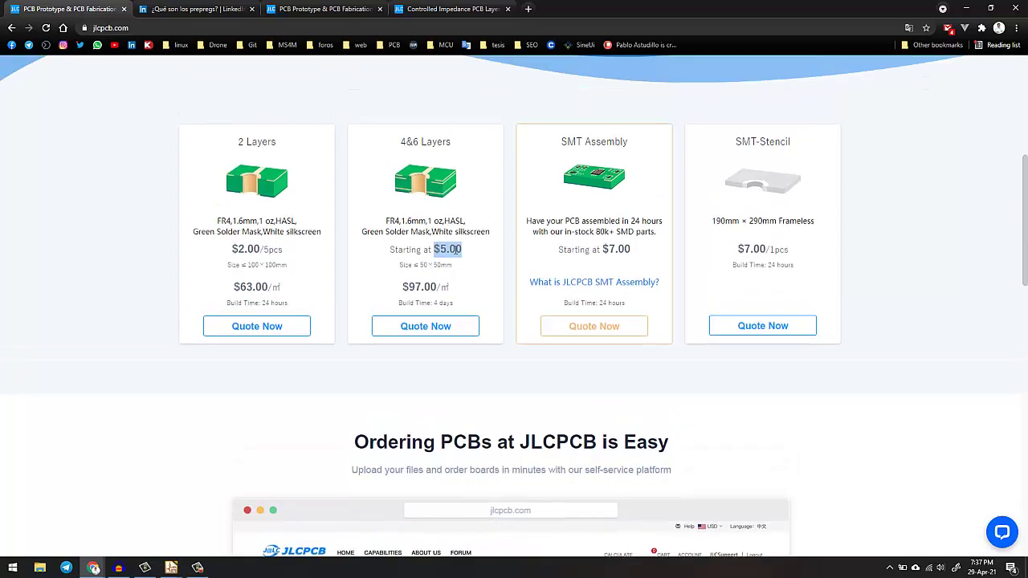
scroll(450, 273, up, 5)
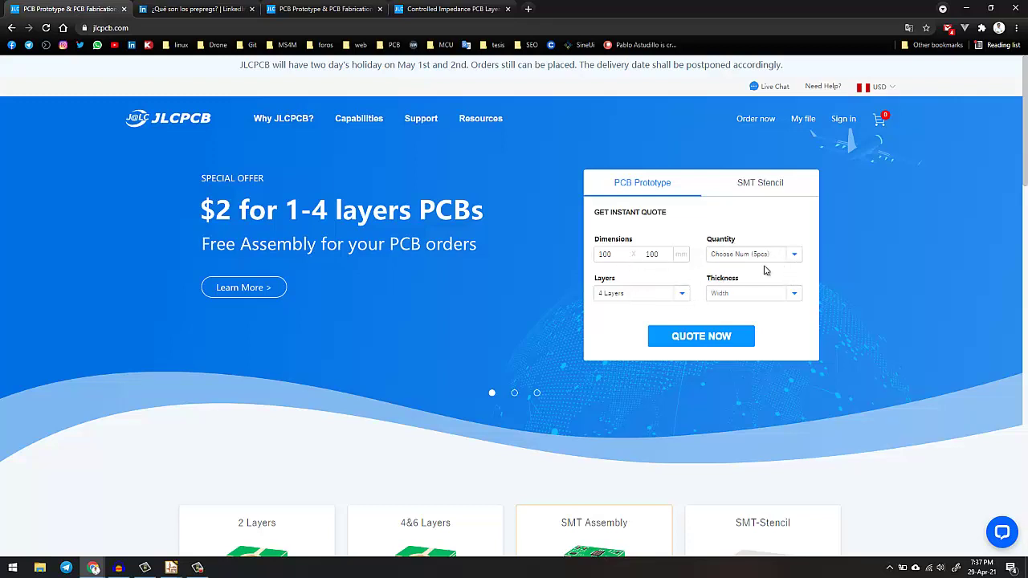
Get an instant quote for a 100 x 100 mm 4-layer PCB and check its shipping estimate
click(704, 338)
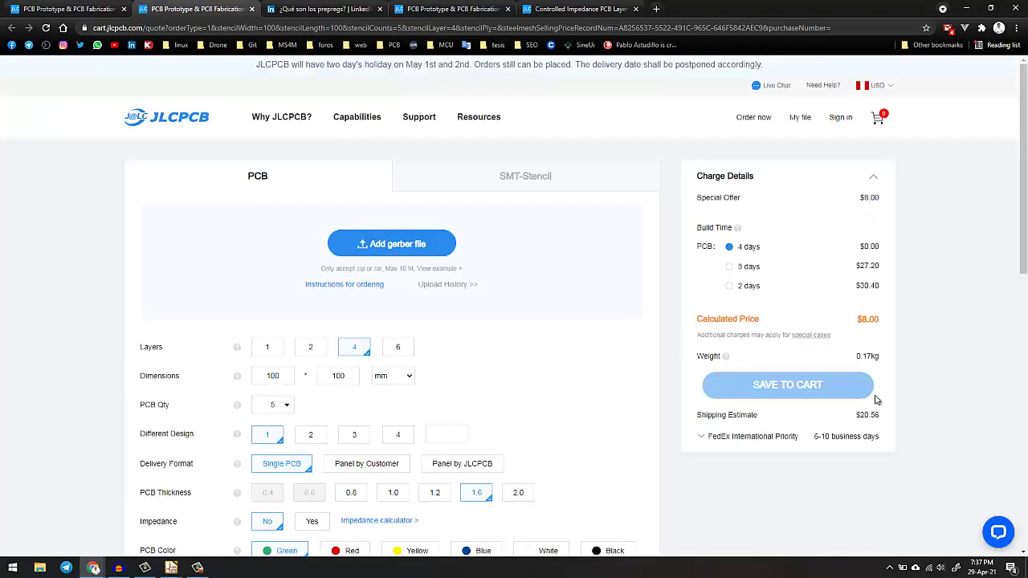
drag(878, 414, 960, 364)
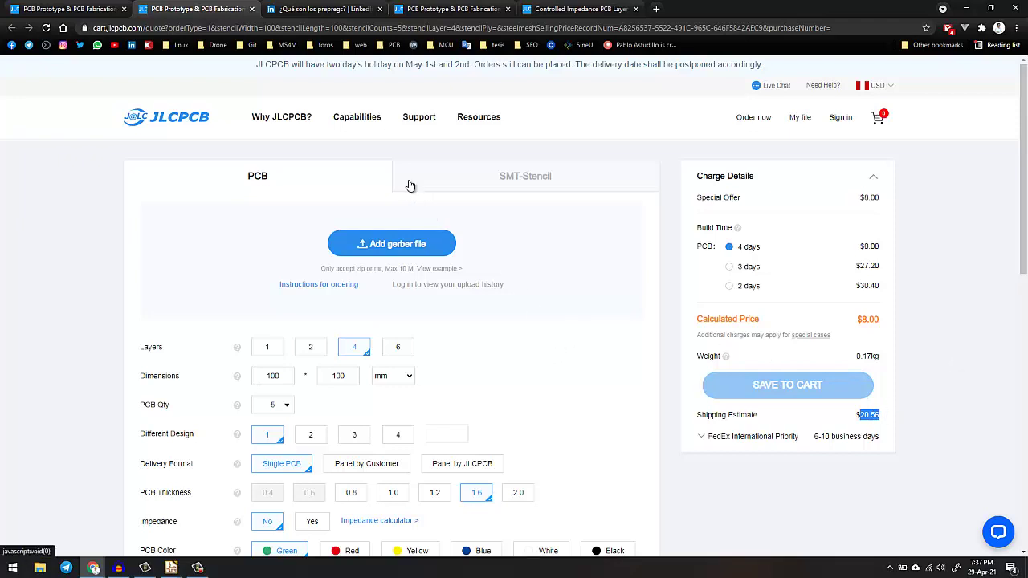
Return to the controlled impedance page and display the 4-layer stackups for a 1.6 mm board thickness
click(77, 10)
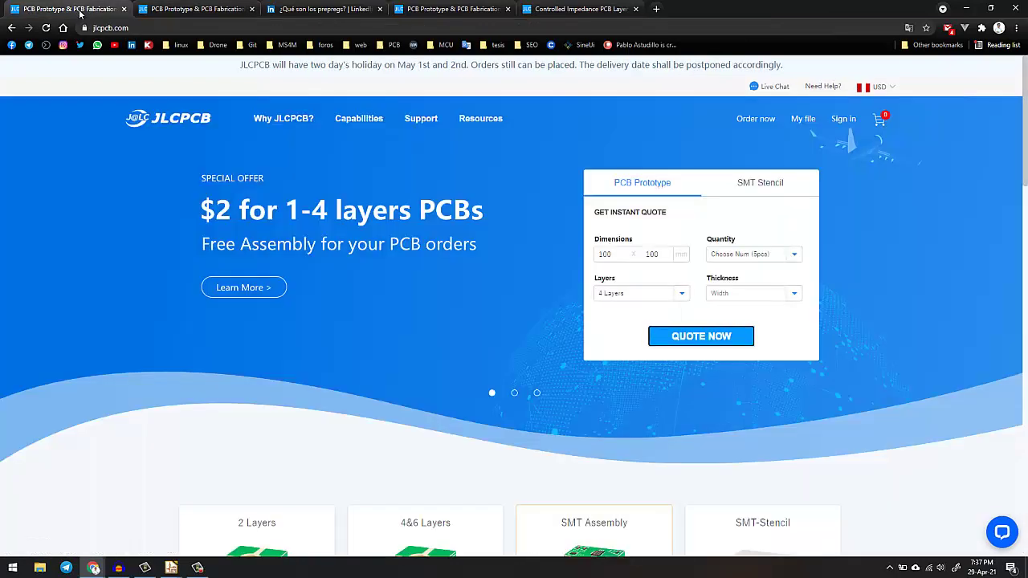
mouse_move(481, 118)
scroll(503, 211, down, 5)
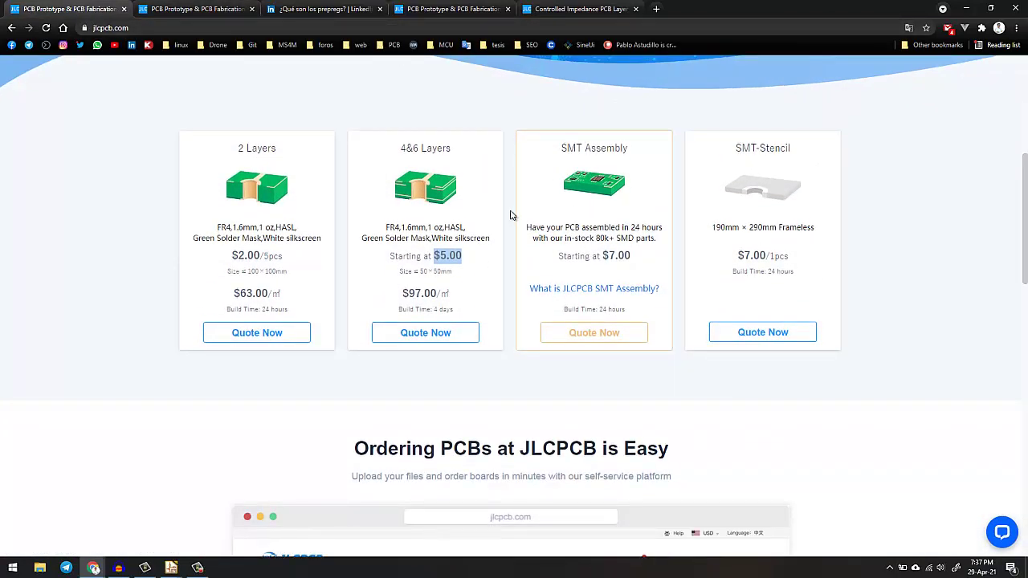
click(511, 215)
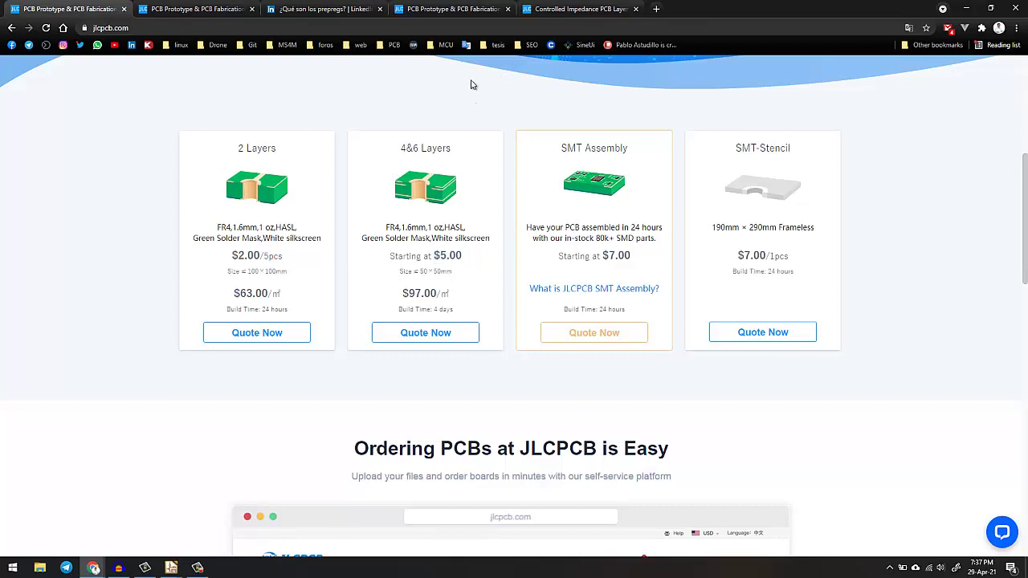
click(477, 14)
click(568, 13)
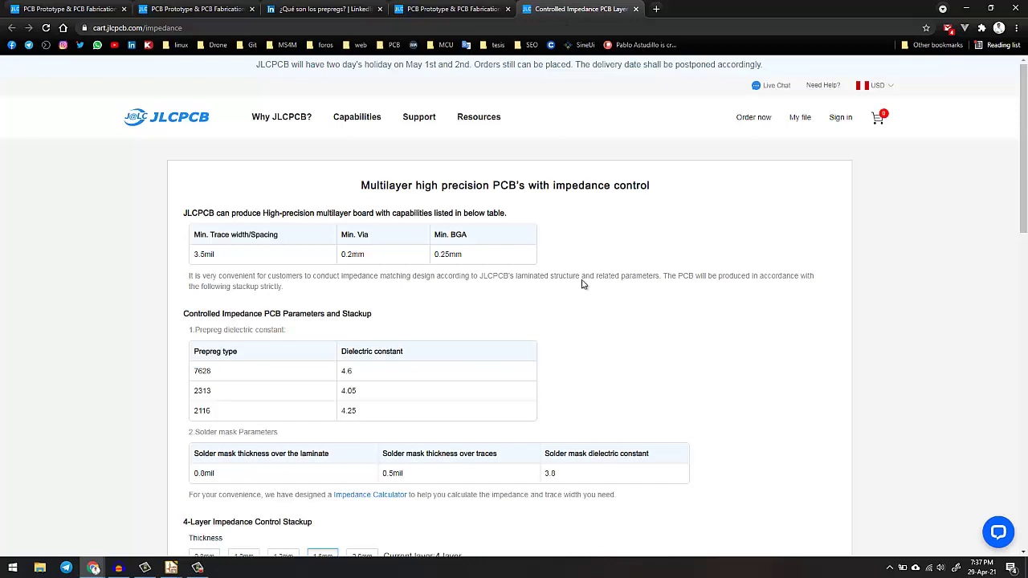
scroll(536, 323, down, 5)
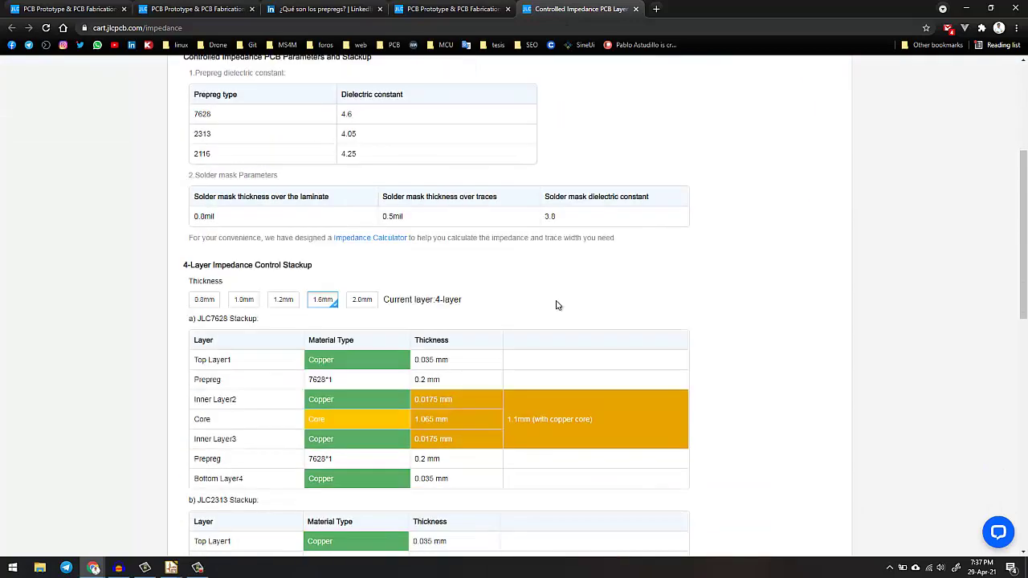
scroll(556, 301, up, 1)
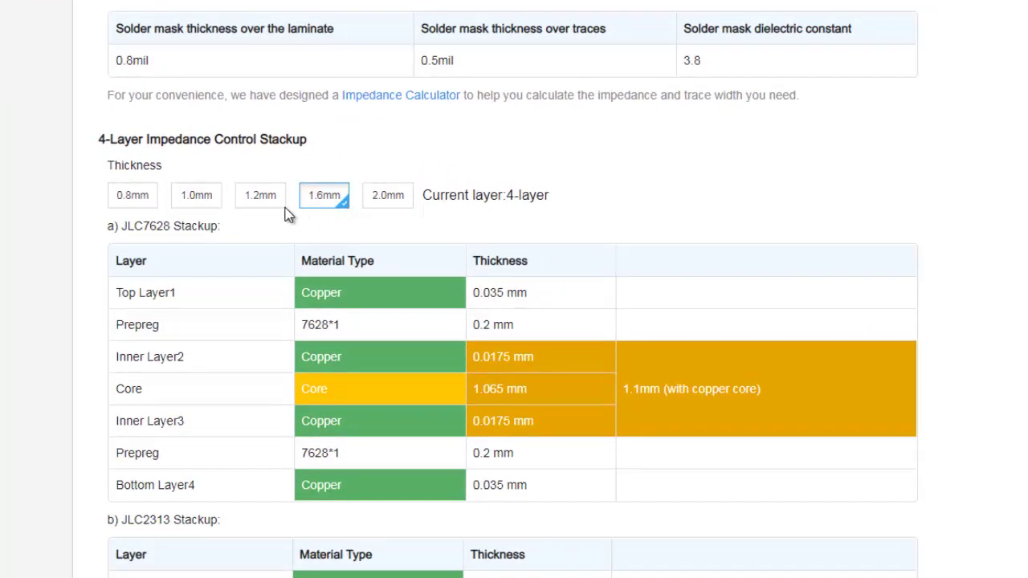
click(271, 201)
click(320, 206)
Check the JLC7628 top copper and prepreg thicknesses and look up the dielectric constant of prepreg type 7628
drag(474, 293, 535, 310)
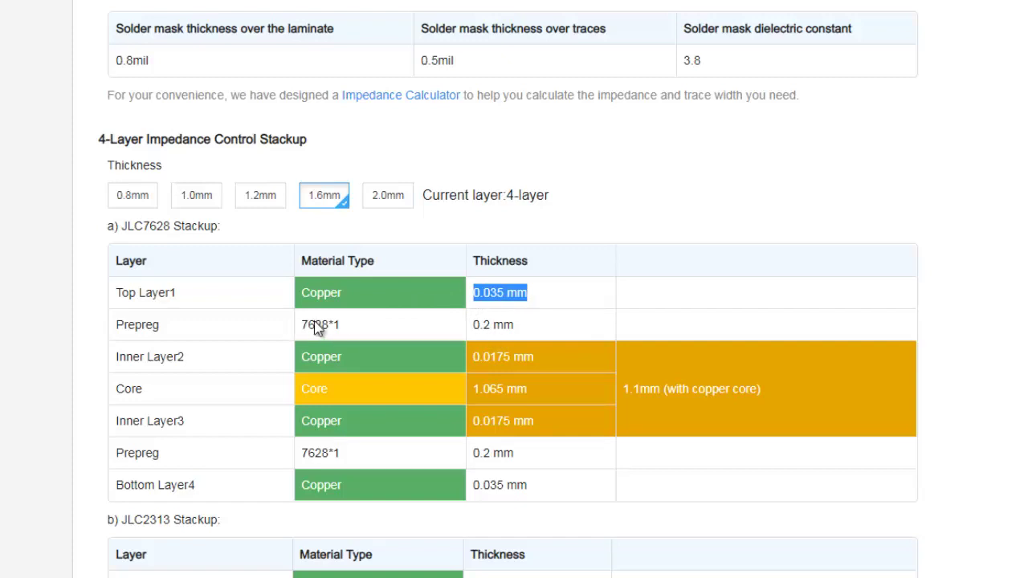
drag(473, 326, 527, 333)
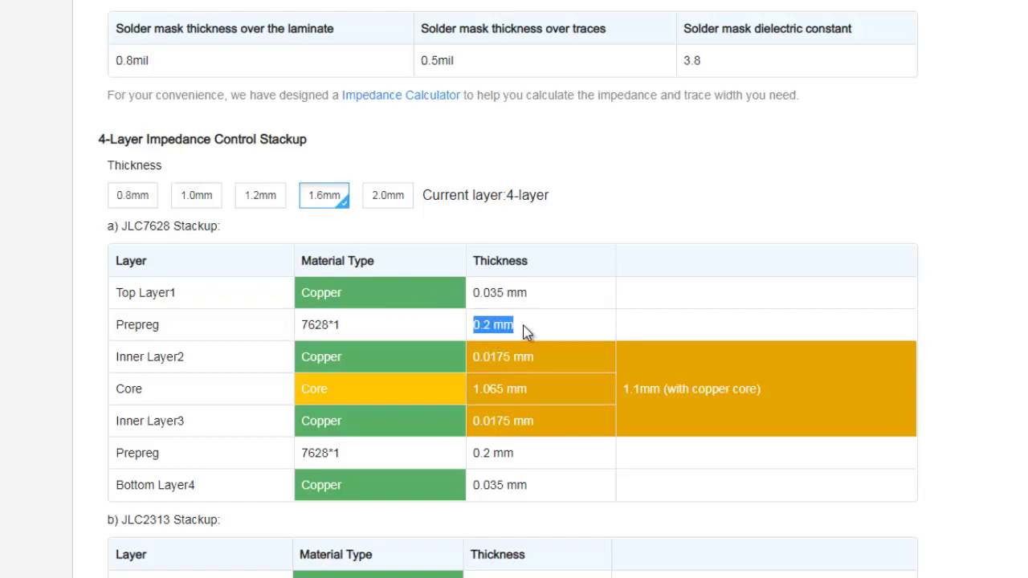
drag(301, 324, 328, 326)
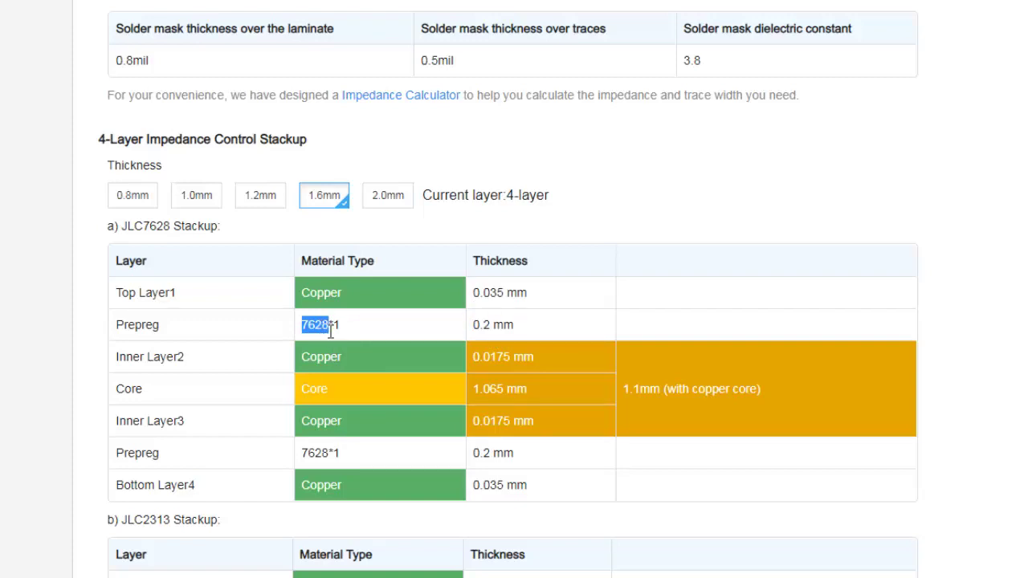
scroll(330, 332, up, 4)
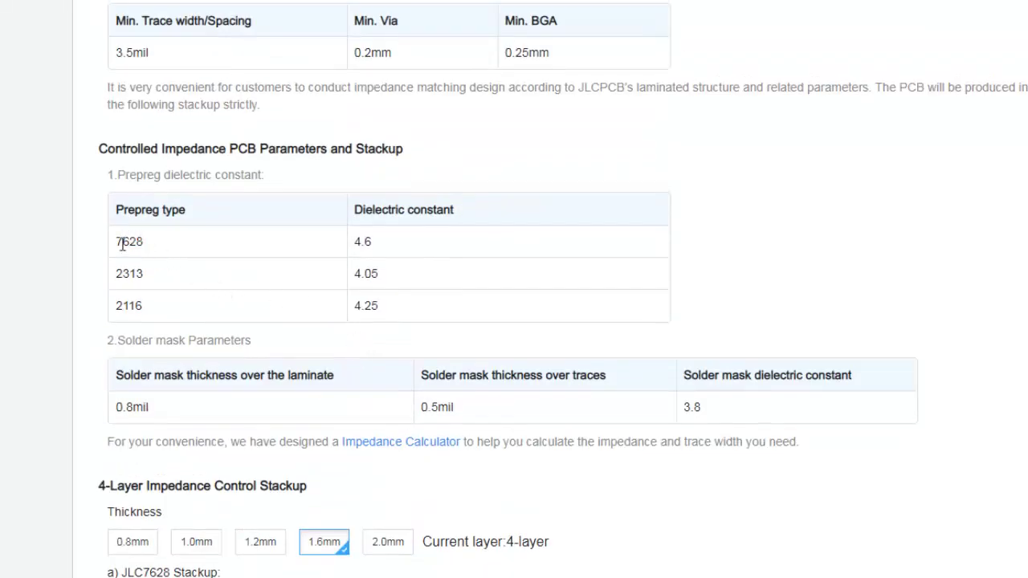
double_click(133, 249)
drag(454, 211, 354, 213)
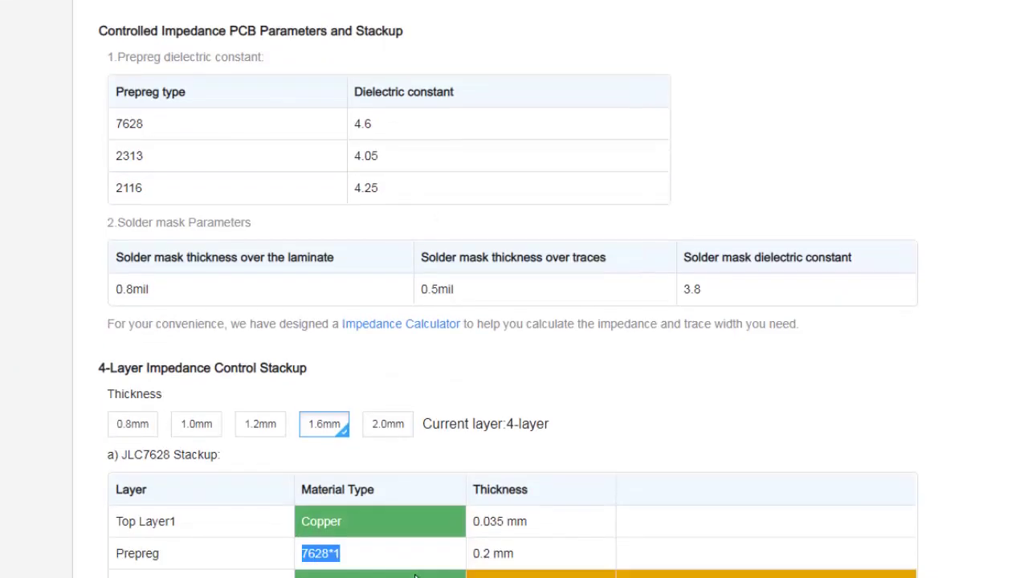
Examine the material types from the upper prepreg and core down to Bottom Layer4 in the JLC7628 stackup
scroll(415, 576, down, 2)
drag(304, 441, 374, 474)
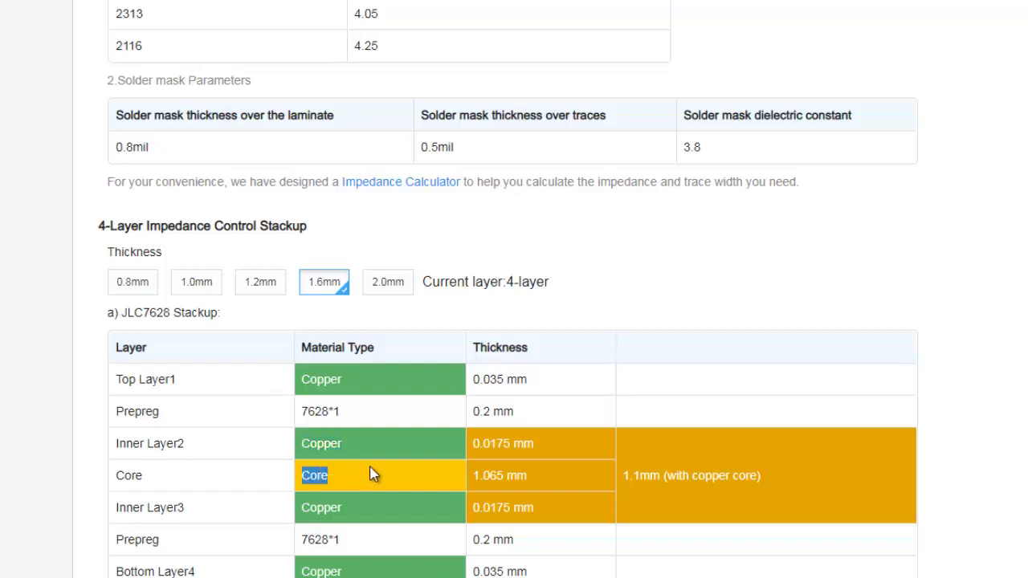
drag(302, 508, 345, 509)
drag(302, 539, 369, 570)
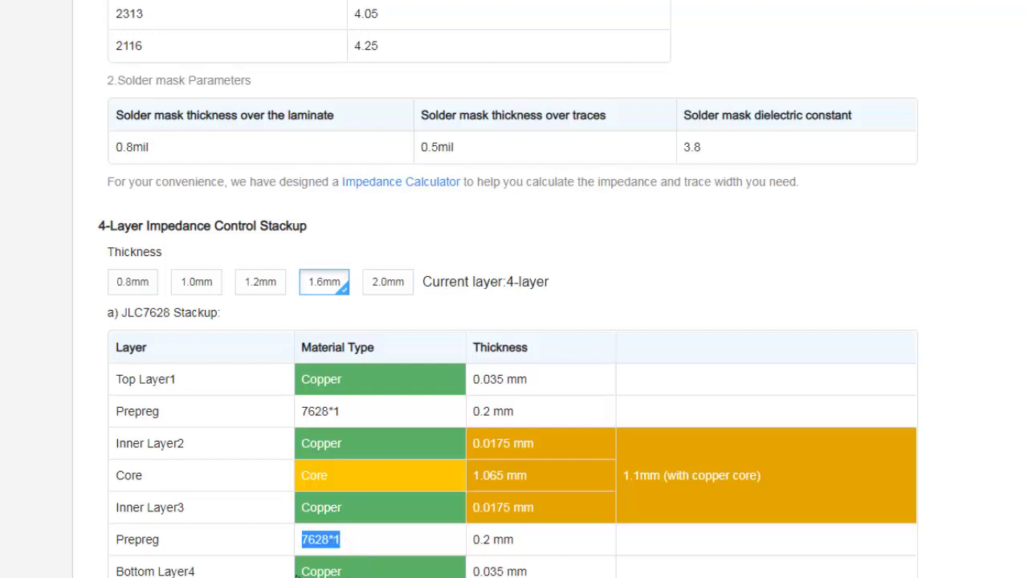
drag(302, 572, 374, 575)
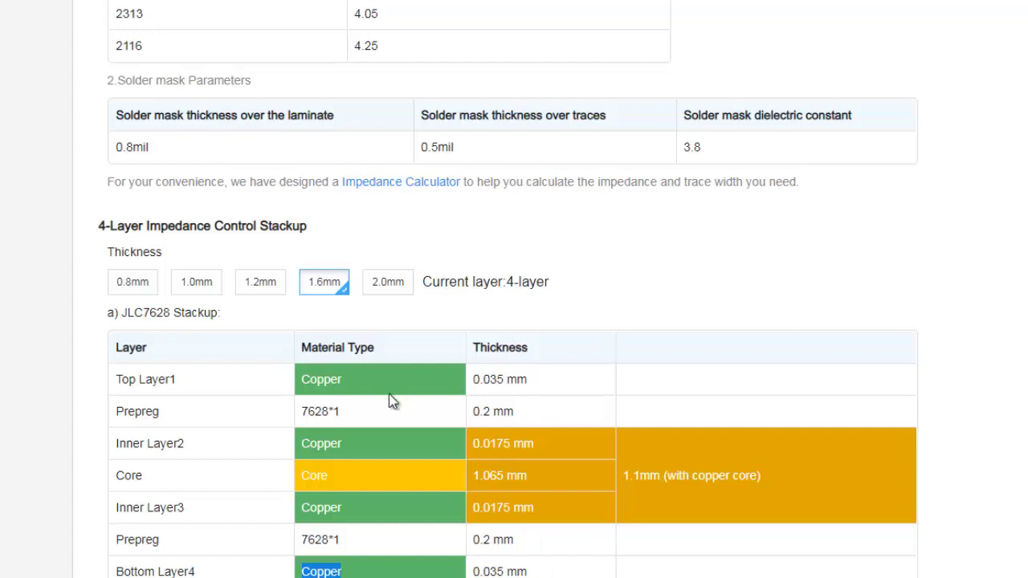
Recheck the upper prepreg's material type and thickness in the JLC7628 stackup against the prepreg dielectric constant table
click(328, 413)
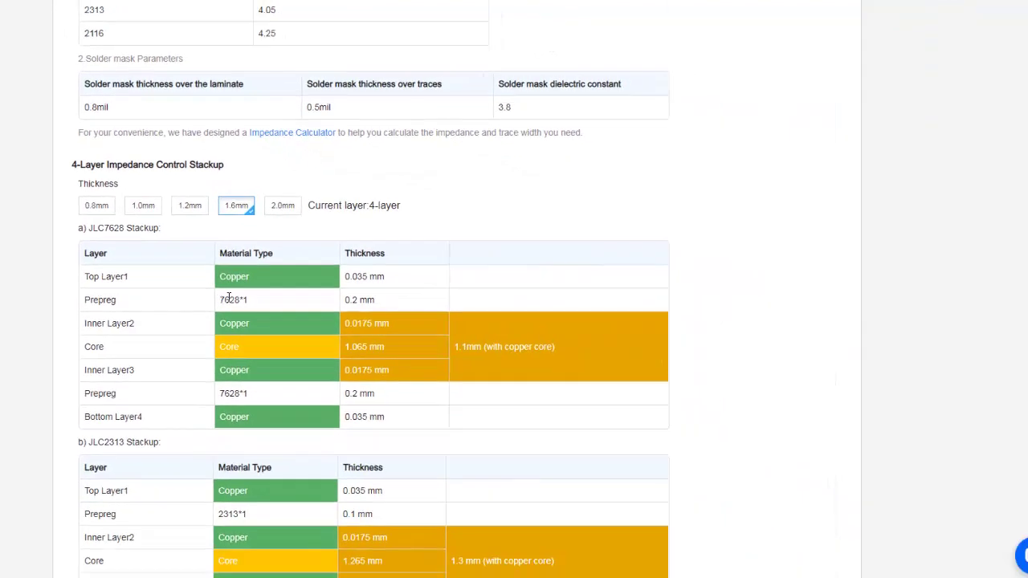
drag(221, 301, 240, 302)
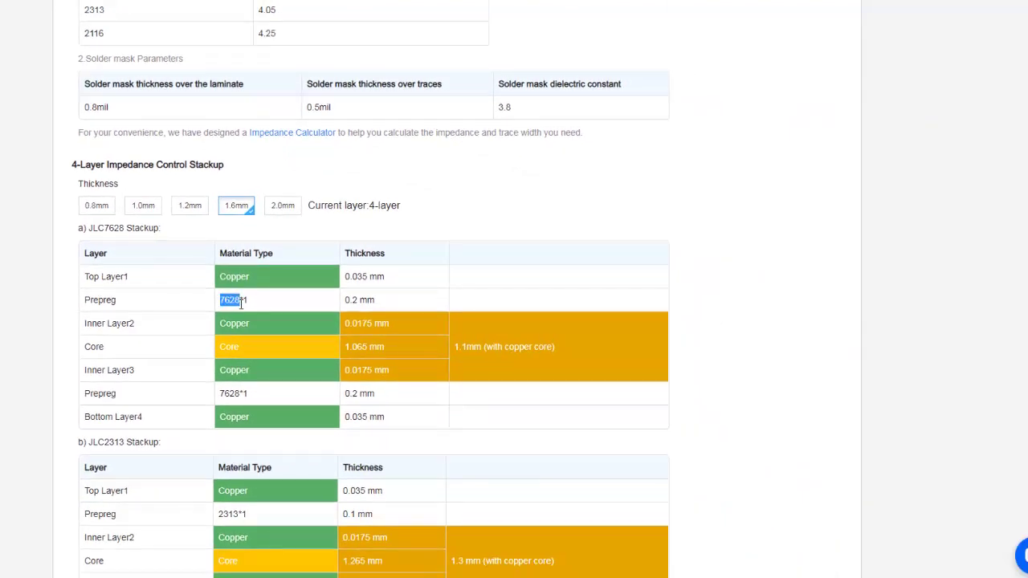
drag(346, 300, 384, 301)
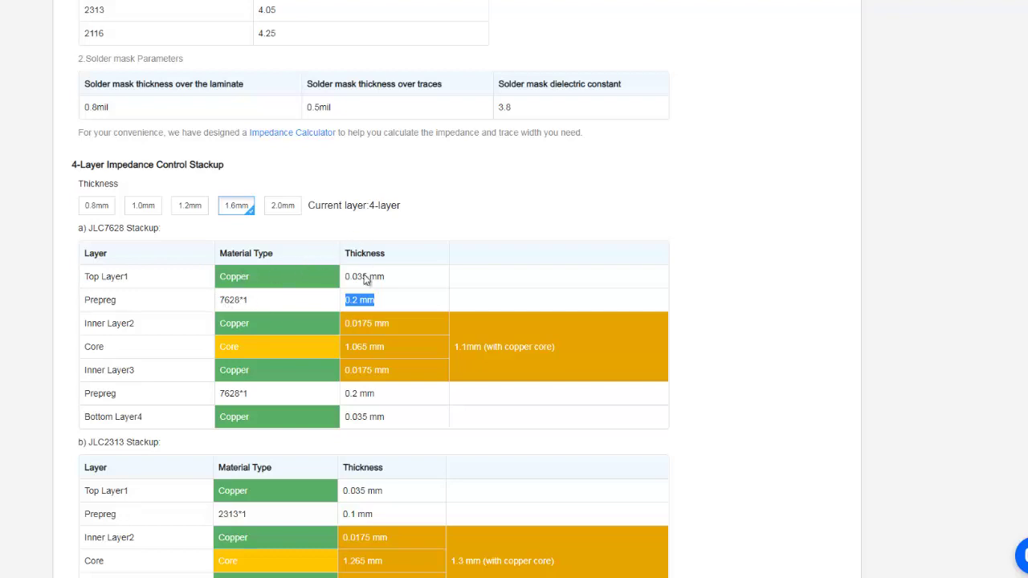
scroll(372, 317, up, 3)
scroll(373, 317, down, 1)
scroll(372, 317, down, 1)
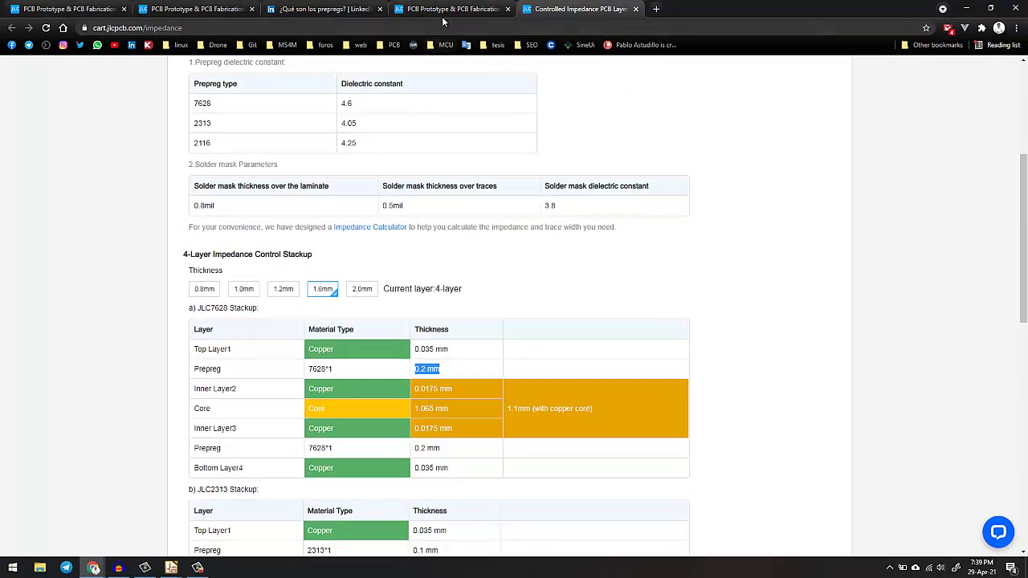
scroll(365, 248, up, 2)
scroll(366, 247, down, 2)
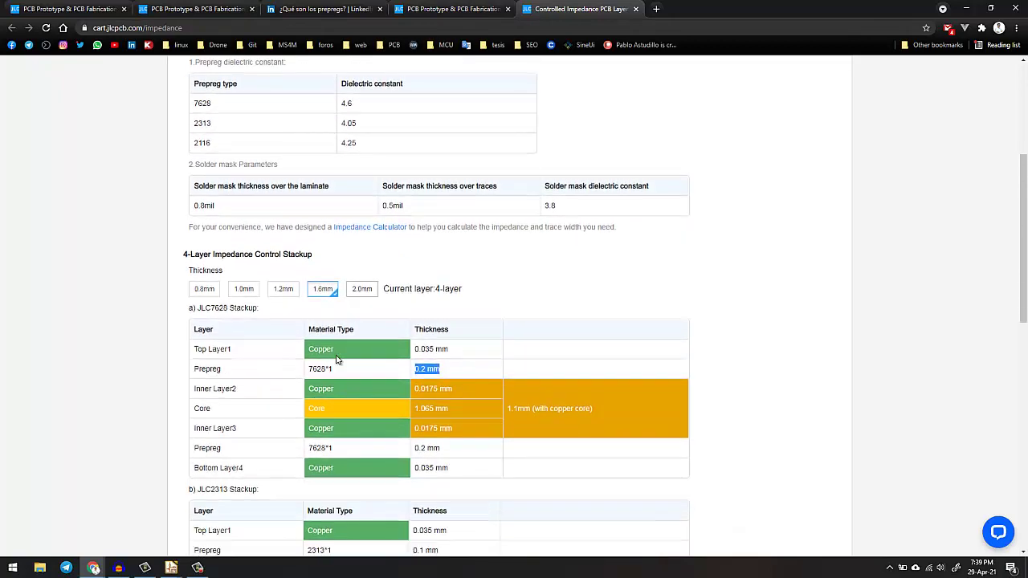
Switch to the KiCad project manager and open the PCB Calculator
click(171, 567)
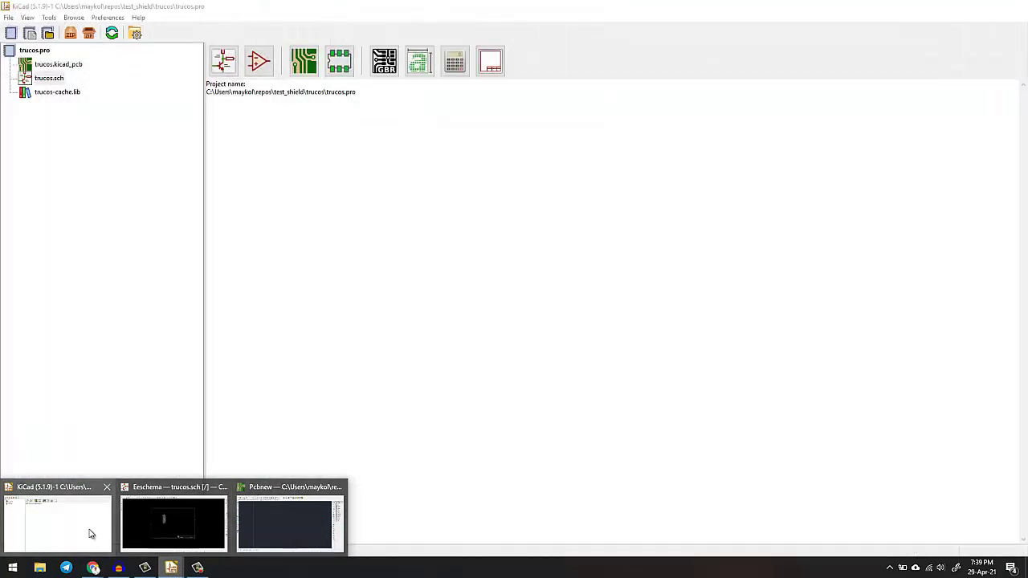
click(89, 534)
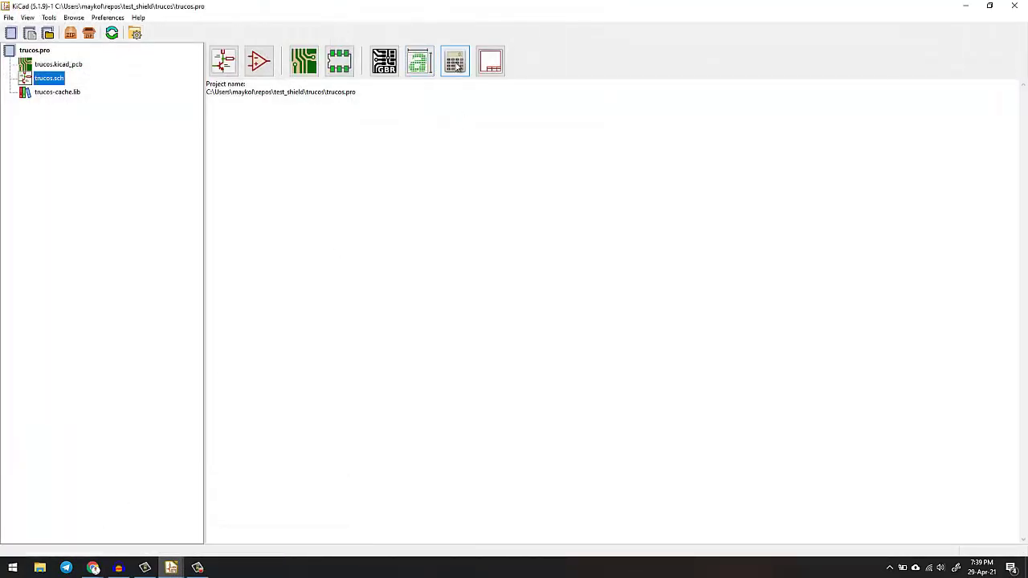
click(455, 62)
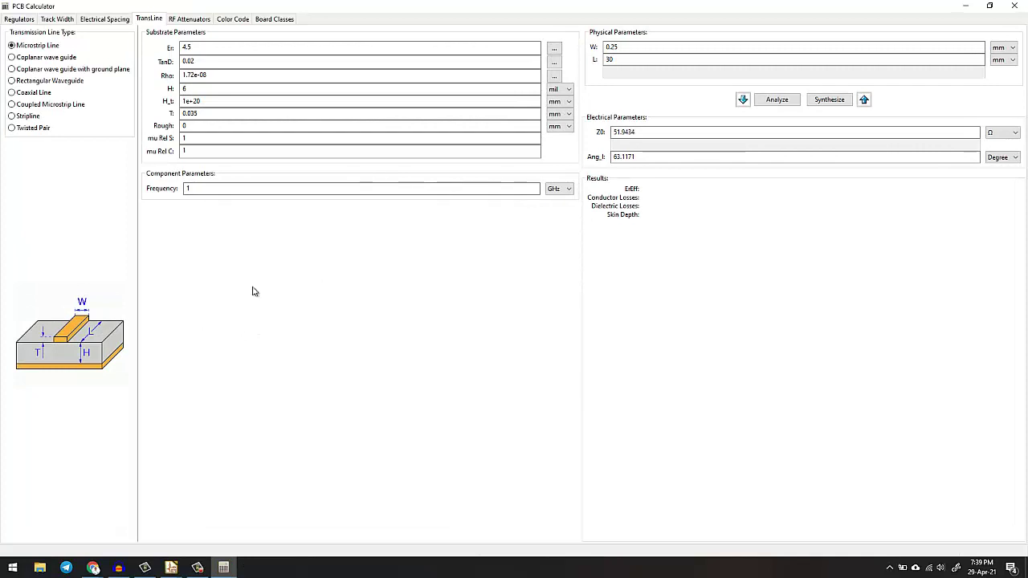
Review the 4-layer stackup tables on the JLCPCB impedance page in the browser and return to the PCB Calculator
mouse_move(93, 569)
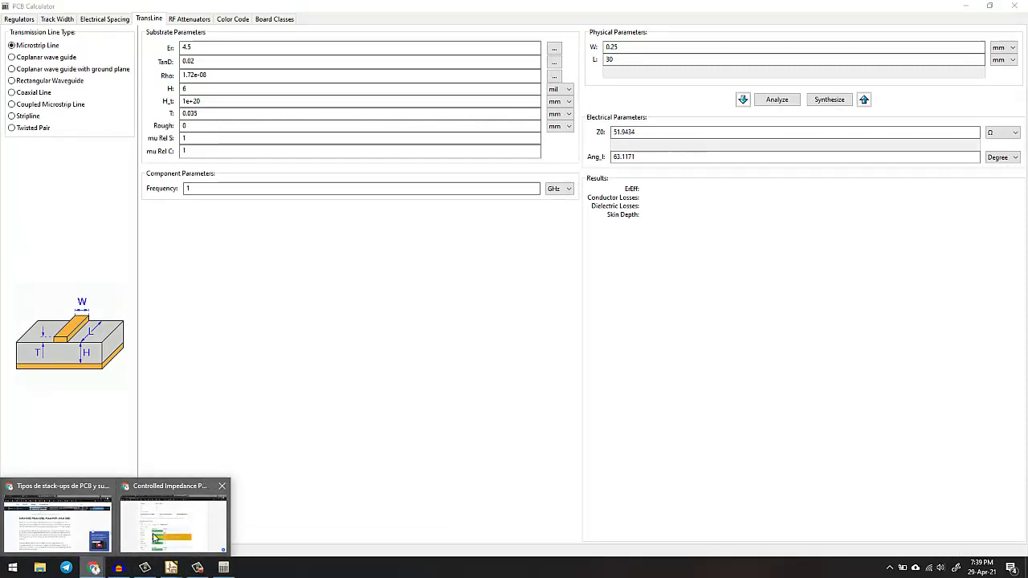
click(166, 518)
scroll(431, 391, down, 2)
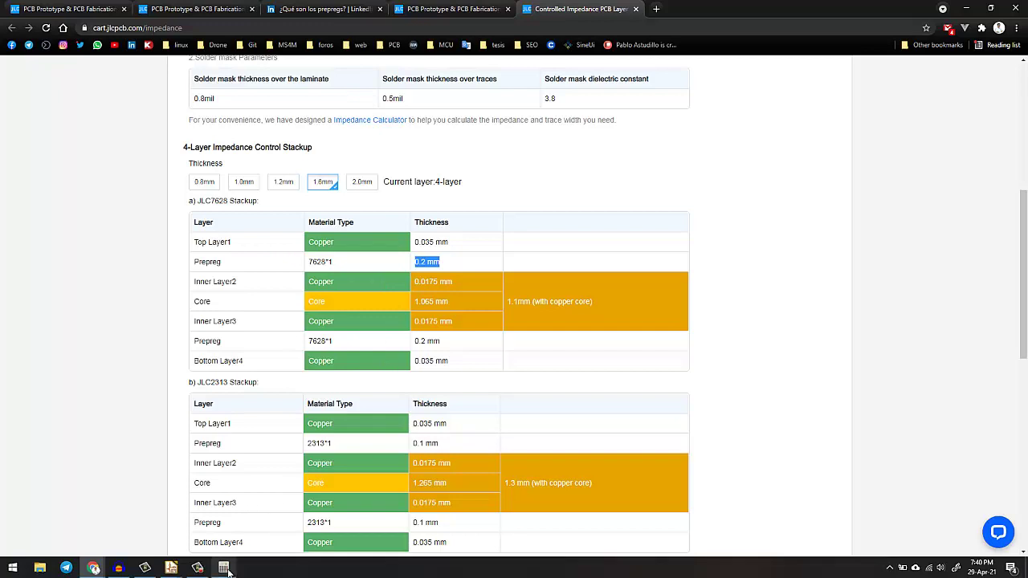
key(alt+Tab)
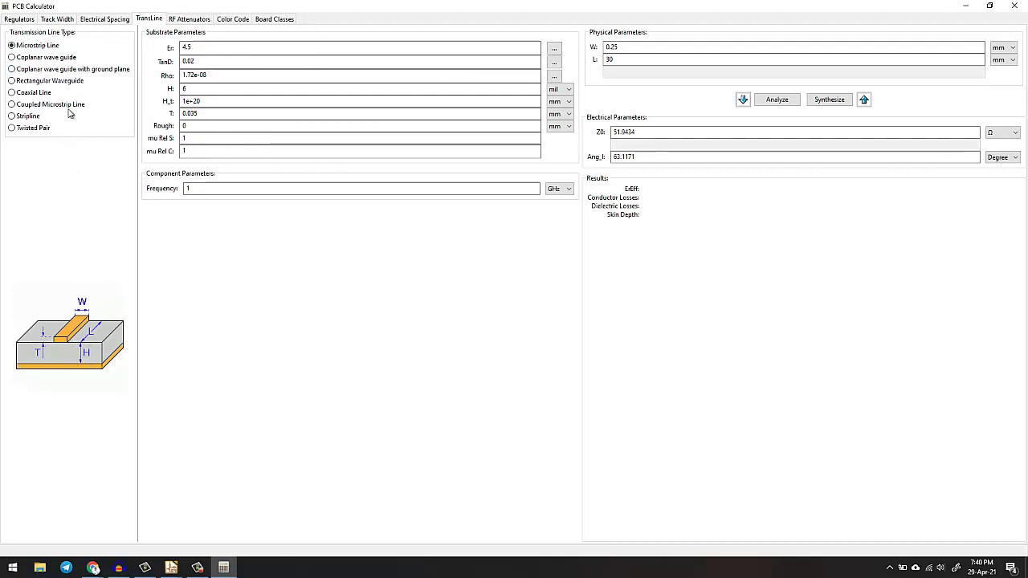
Look through the coplanar wave guide, coplanar with ground plane, stripline and coupled microstrip line types and their parameters
click(38, 58)
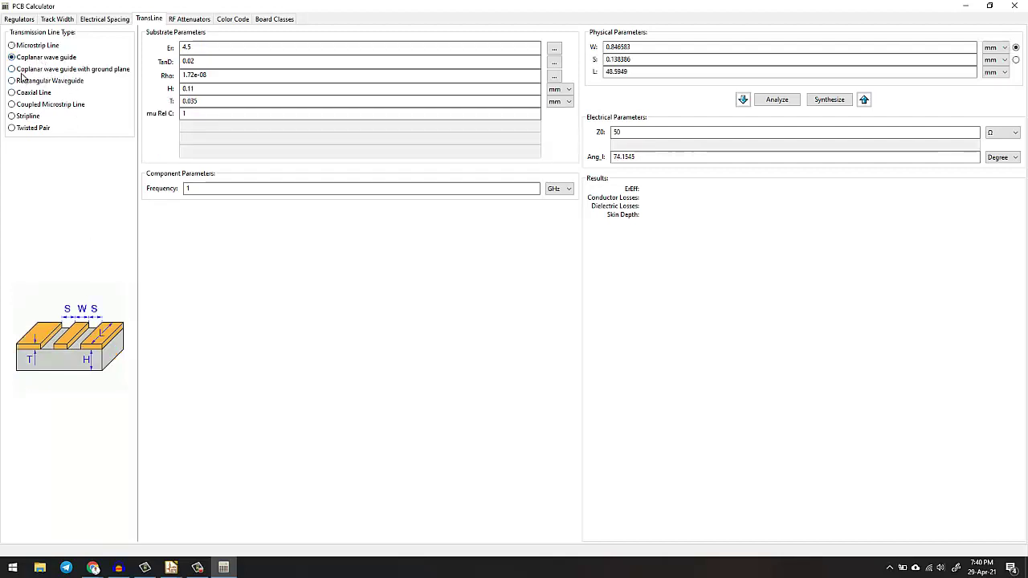
click(22, 70)
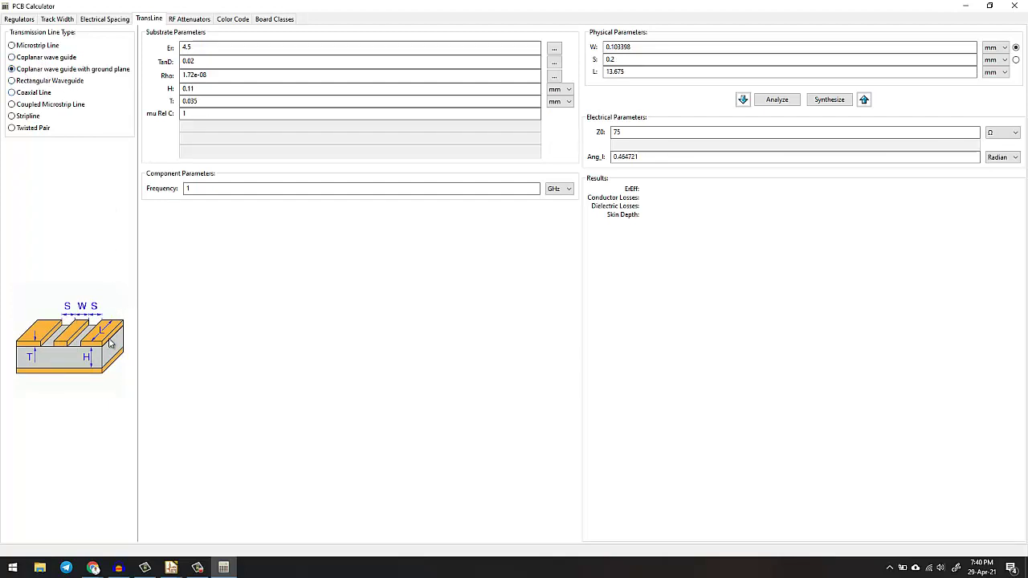
click(32, 116)
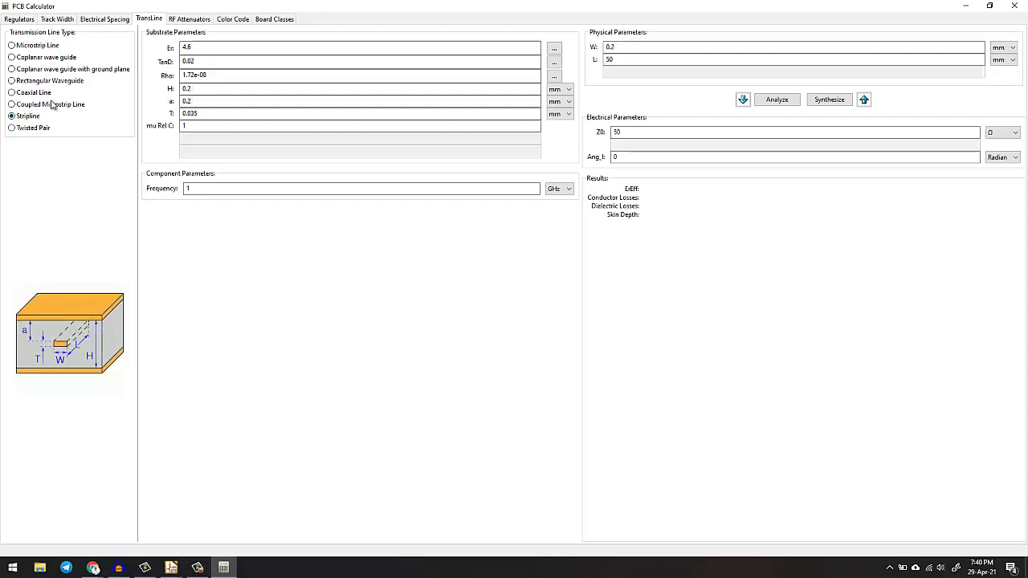
click(40, 104)
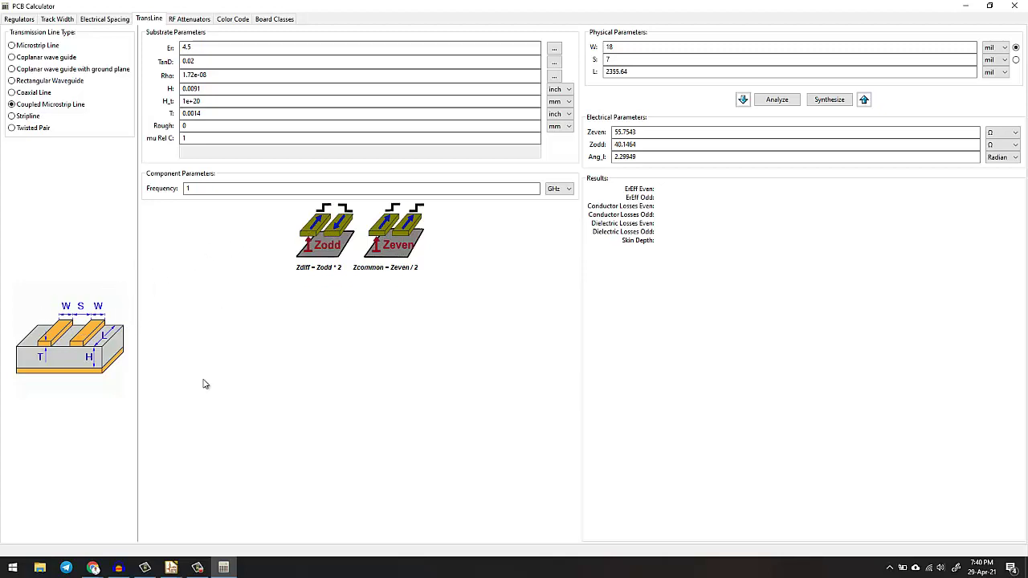
Choose the Microstrip Line transmission line type and set its impedance Z0 to 50 Ω
click(12, 45)
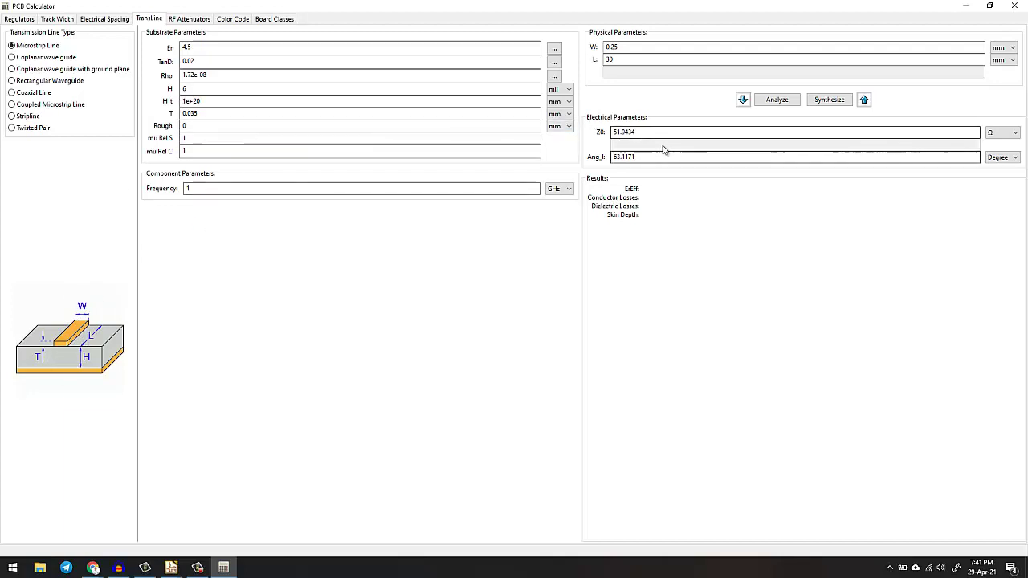
drag(645, 133, 598, 134)
text(50)
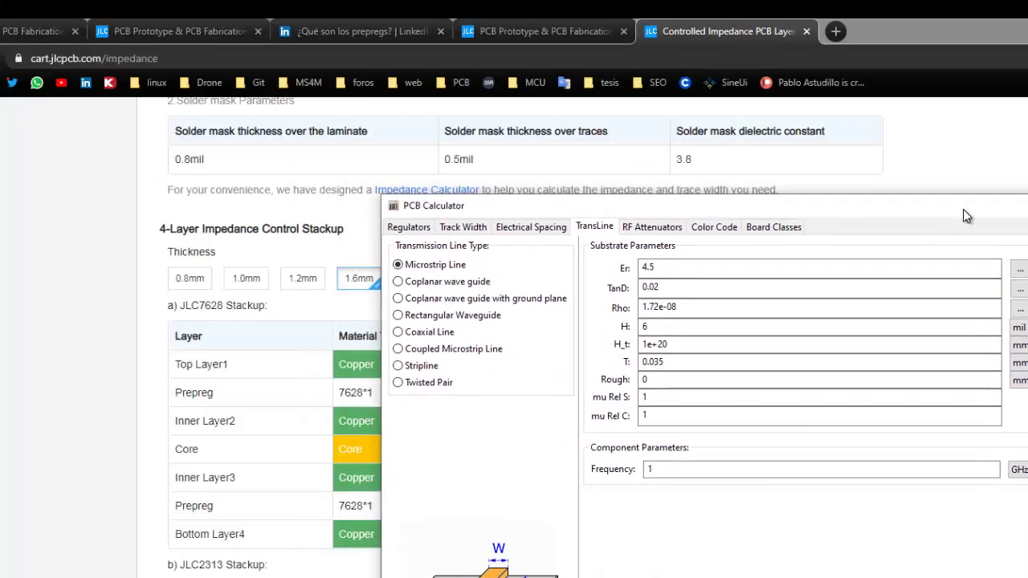
Place the calculator beside the JLCPCB dielectric table and choose FR4 (4.5) as the relative dielectric constant Er
drag(963, 210, 1027, 217)
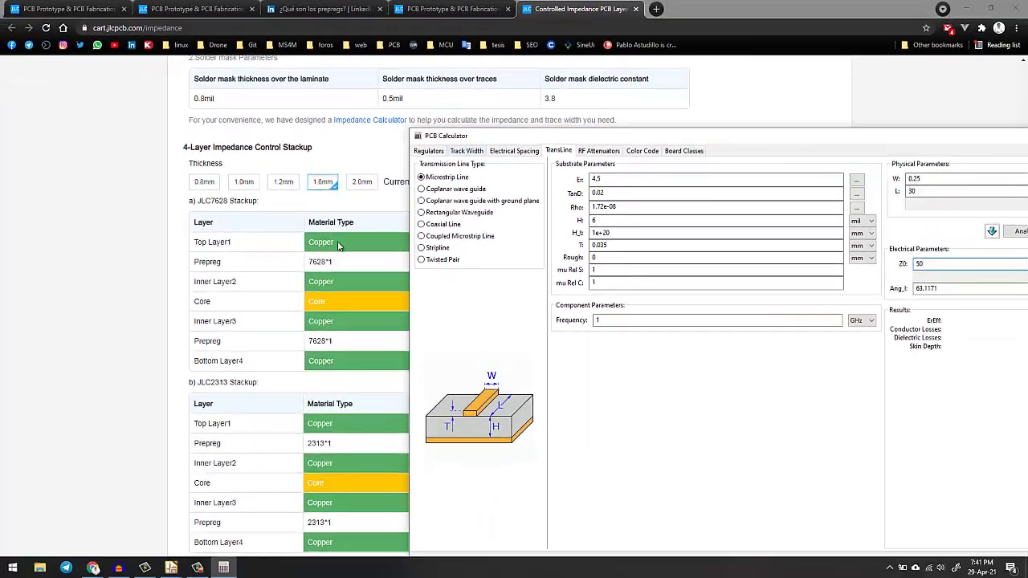
scroll(338, 266, up, 3)
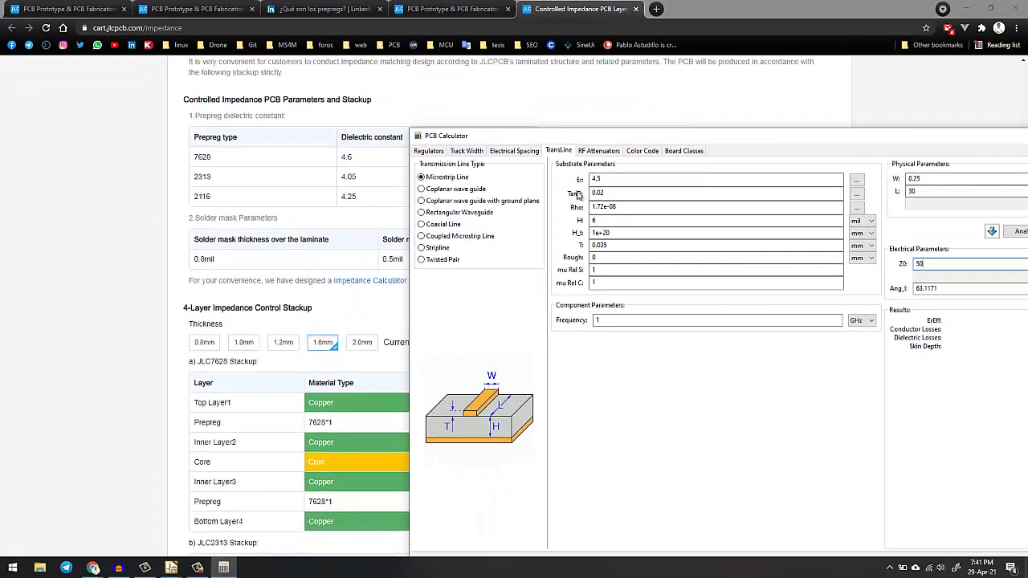
click(856, 180)
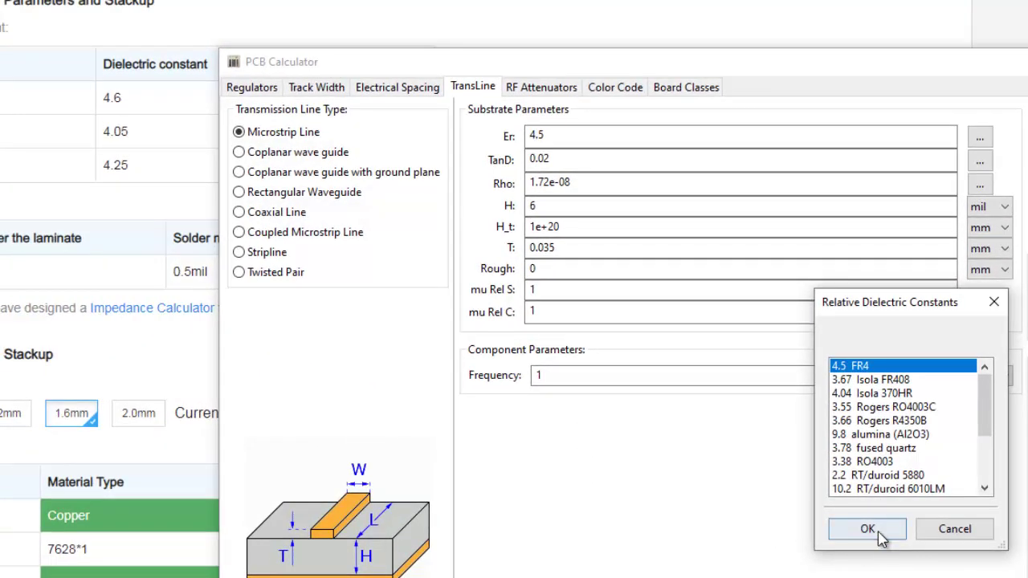
click(878, 535)
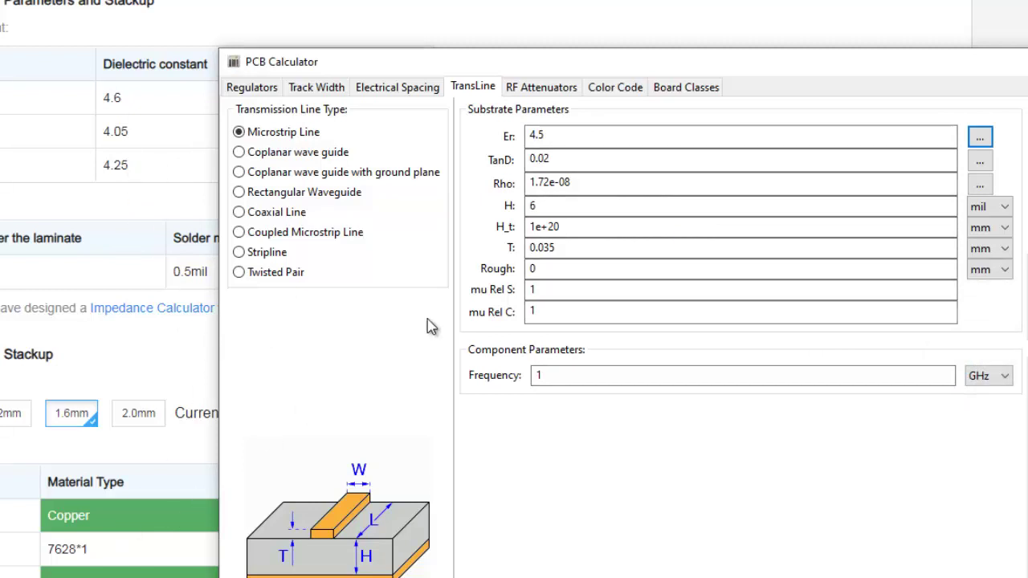
Set the substrate height H to 0.2 mm and check it against the JLC7628 prepreg thickness on the stackup page
drag(543, 66, 576, 47)
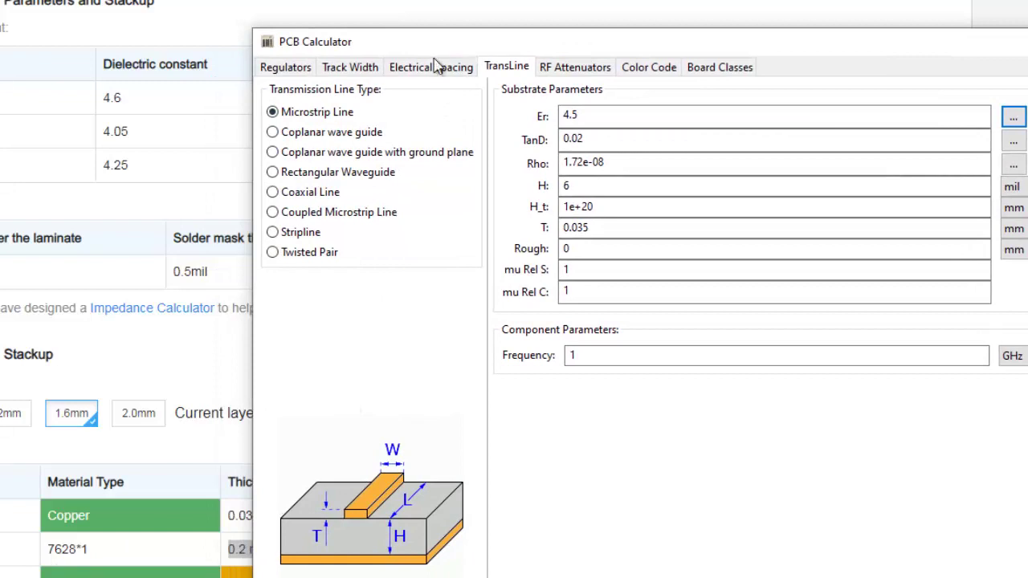
mouse_move(434, 58)
mouse_down()
mouse_move(1, 553)
mouse_move(72, 414)
mouse_move(436, 73)
mouse_move(443, 55)
mouse_up()
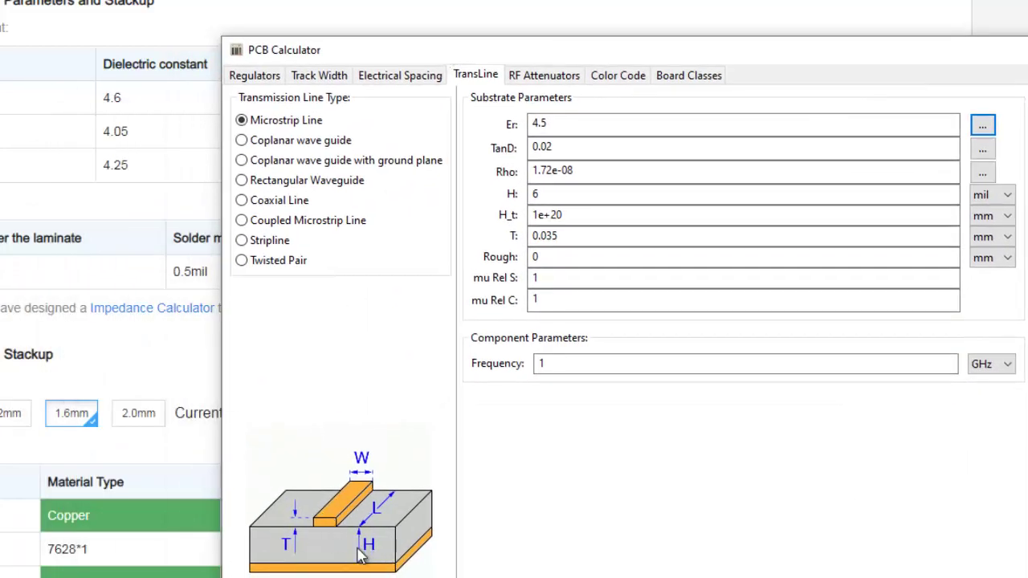
click(602, 196)
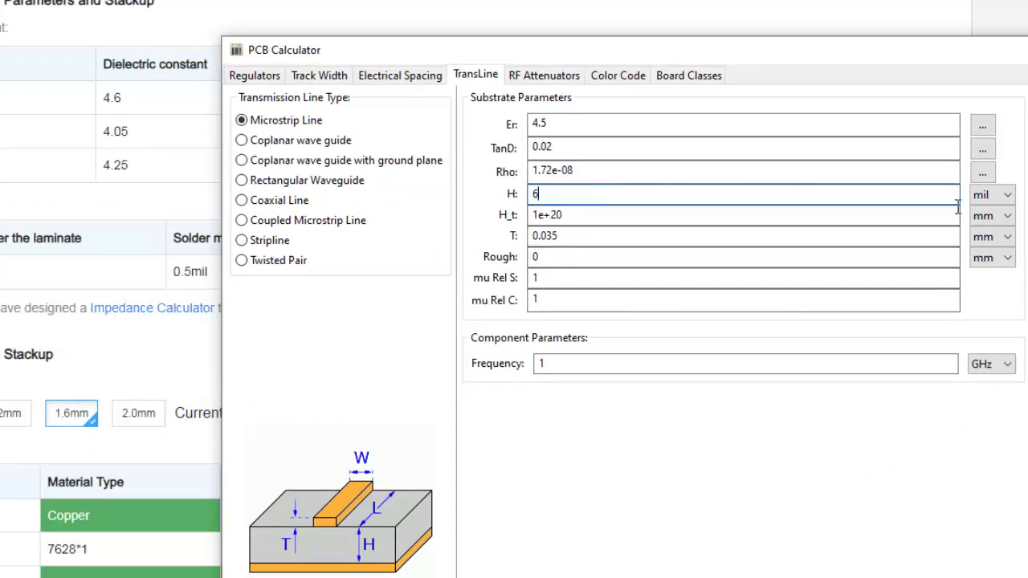
click(996, 195)
click(987, 212)
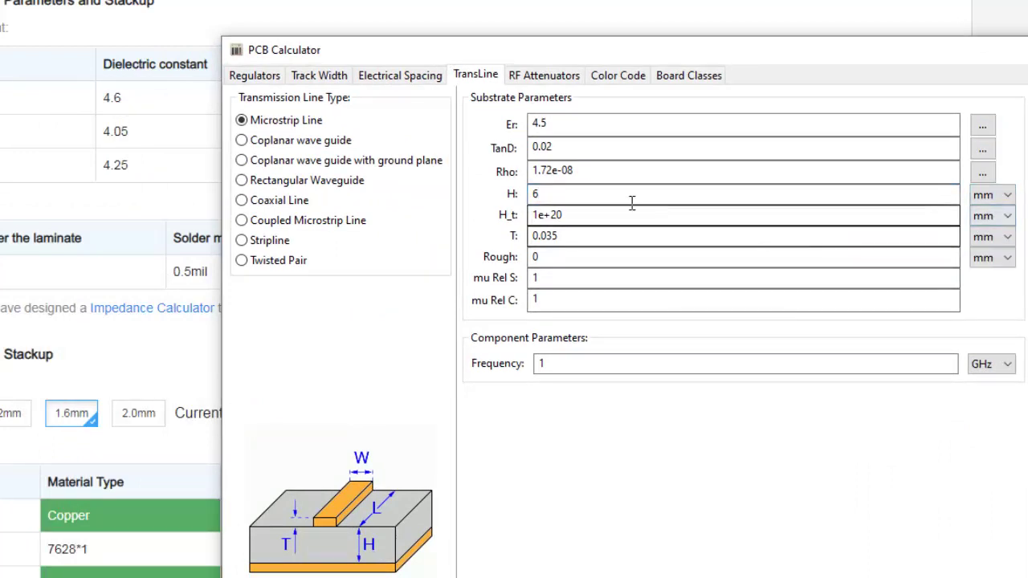
double_click(554, 197)
text(0.)
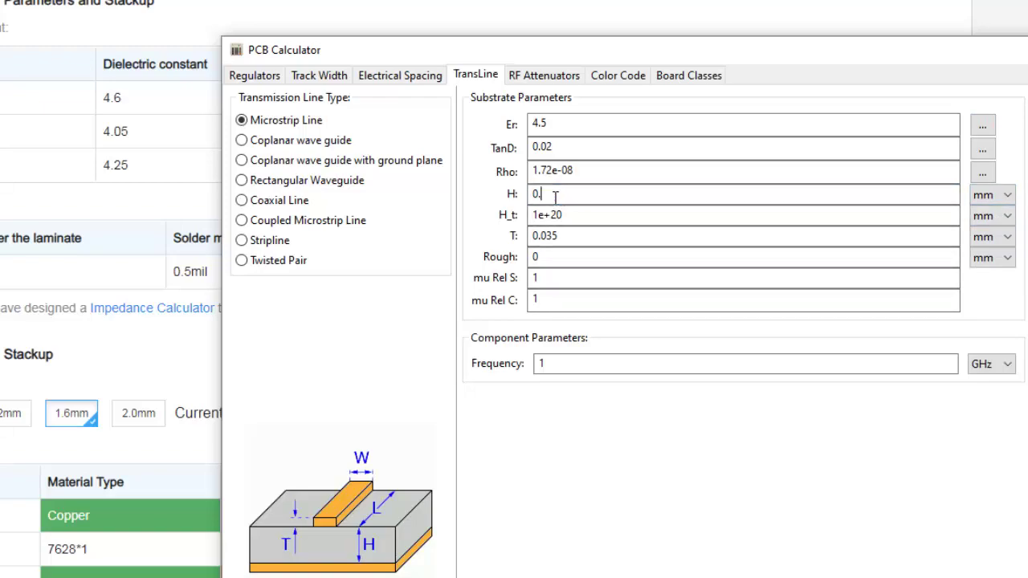
text(2)
drag(714, 50, 619, 564)
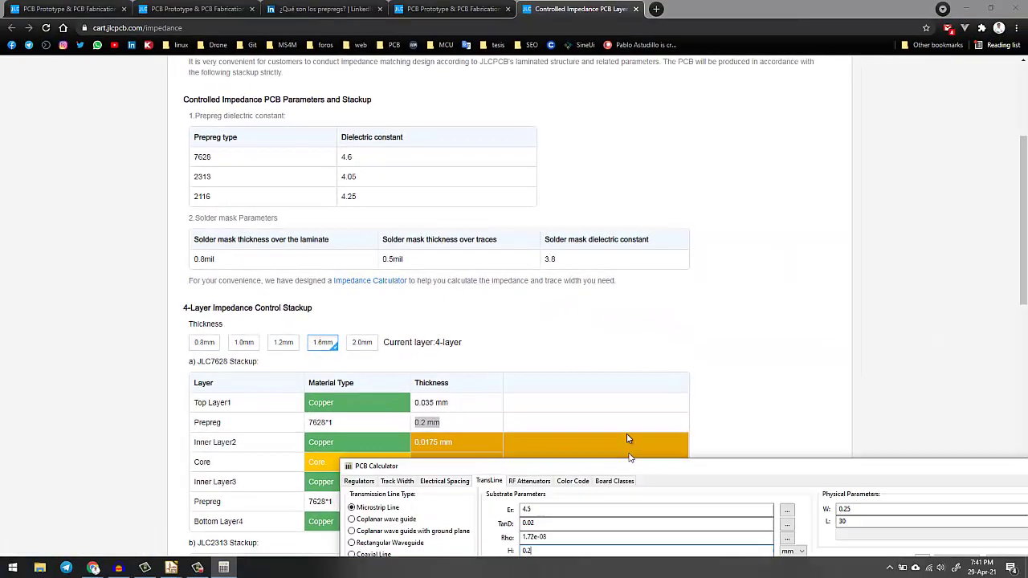
drag(627, 457, 623, 141)
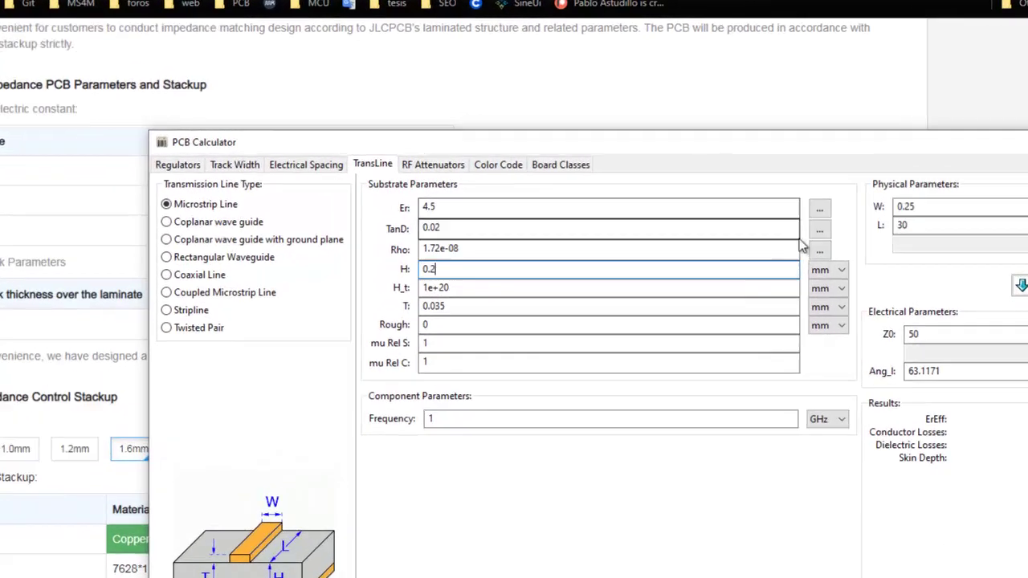
Choose FR4 @ 1GHz (2e-2) as the dielectric loss factor and copper (1.72e-8) as the specific resistance
click(819, 228)
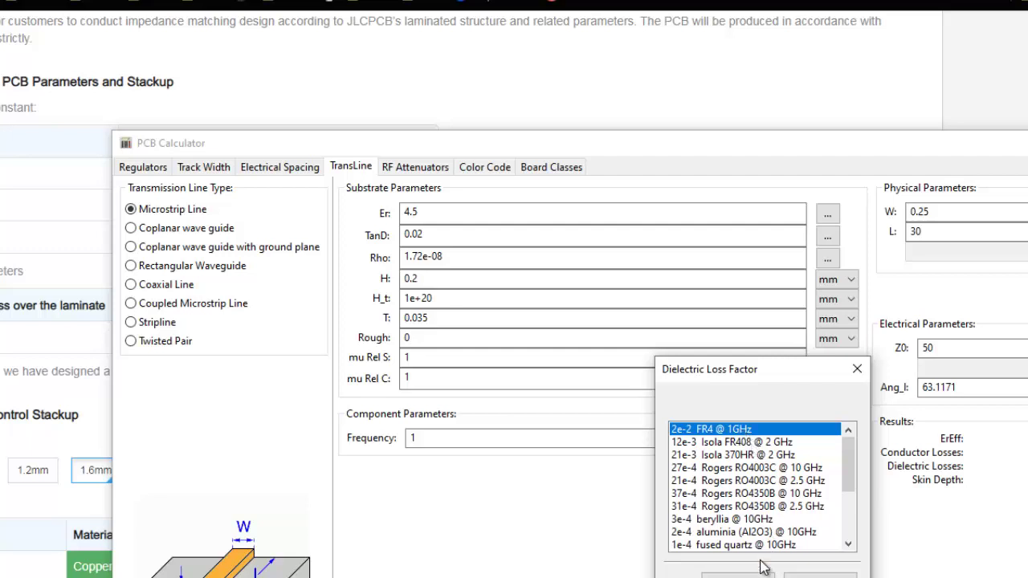
click(737, 575)
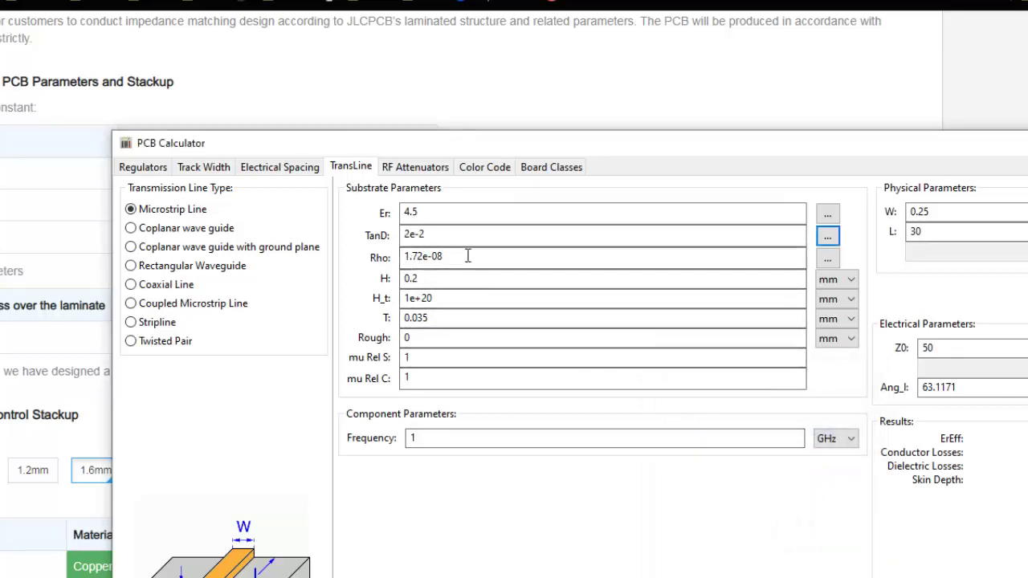
click(827, 257)
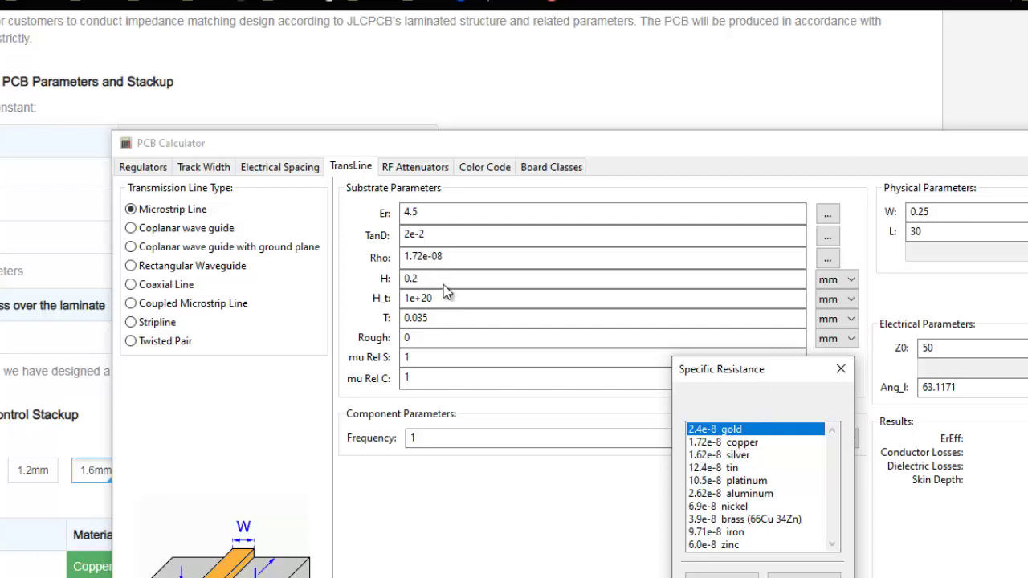
click(759, 443)
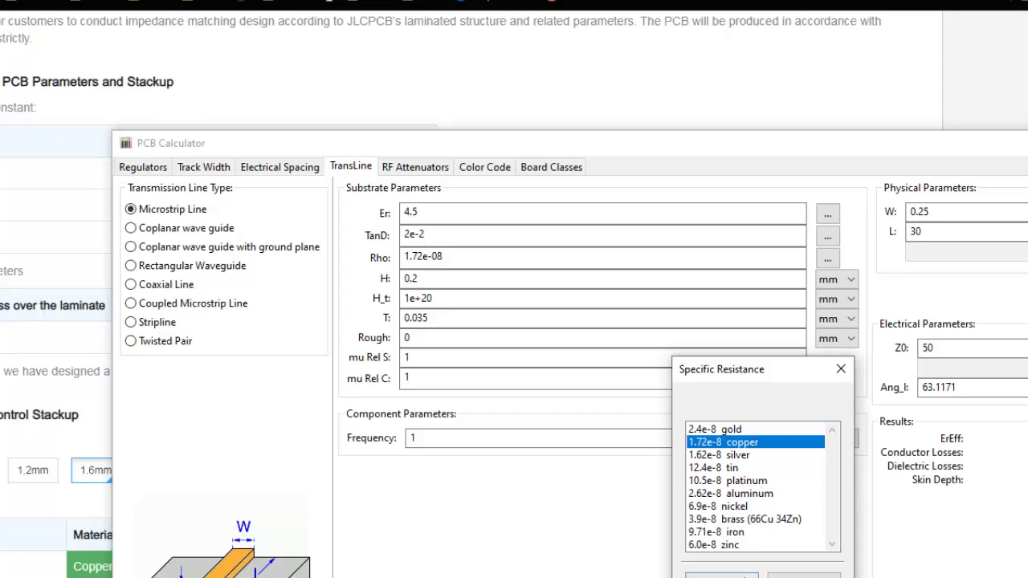
click(721, 575)
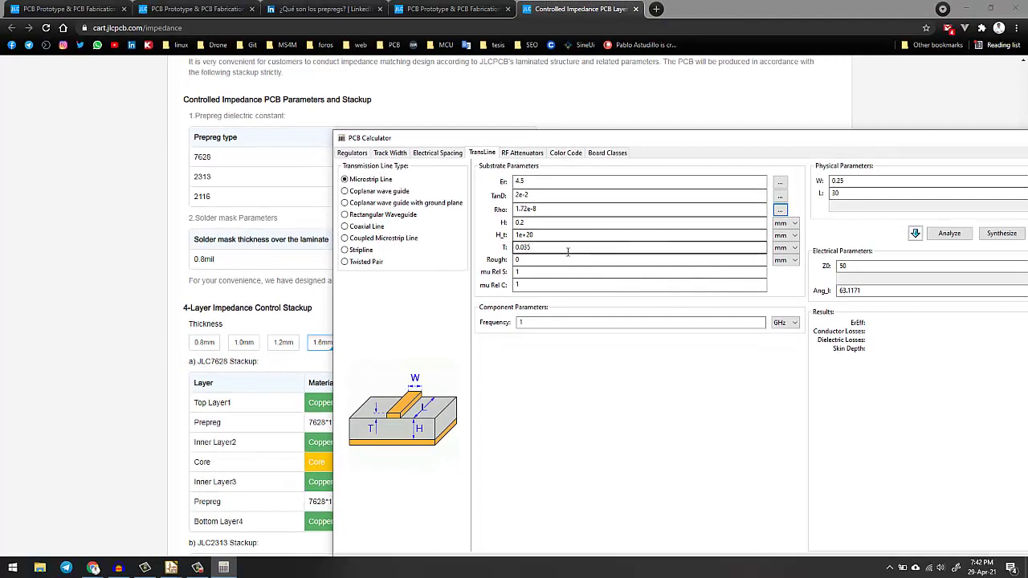
Check the copper thickness T, bring the whole calculator into view and analyze the microstrip's electrical parameters
double_click(568, 251)
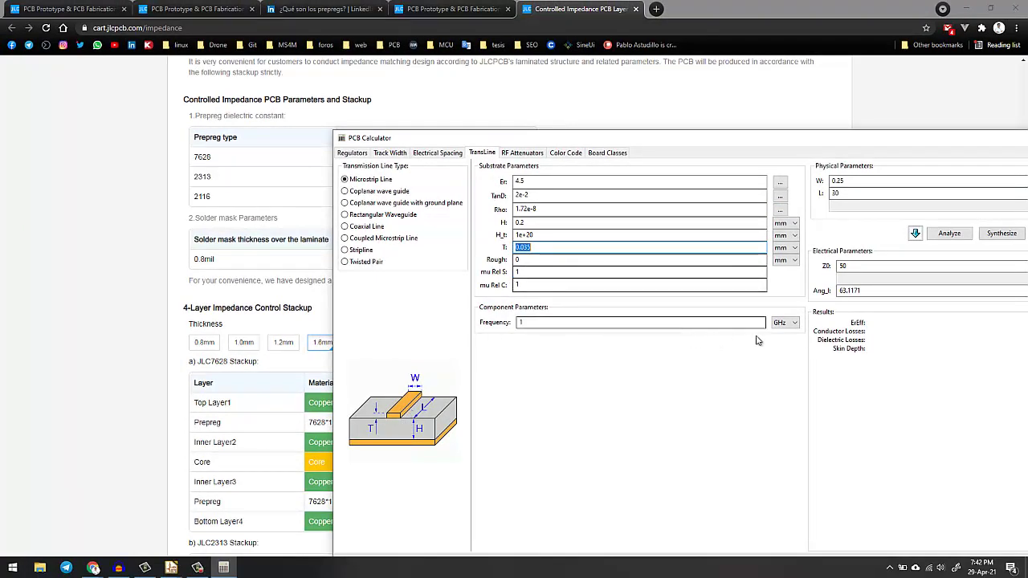
drag(752, 137, 485, 127)
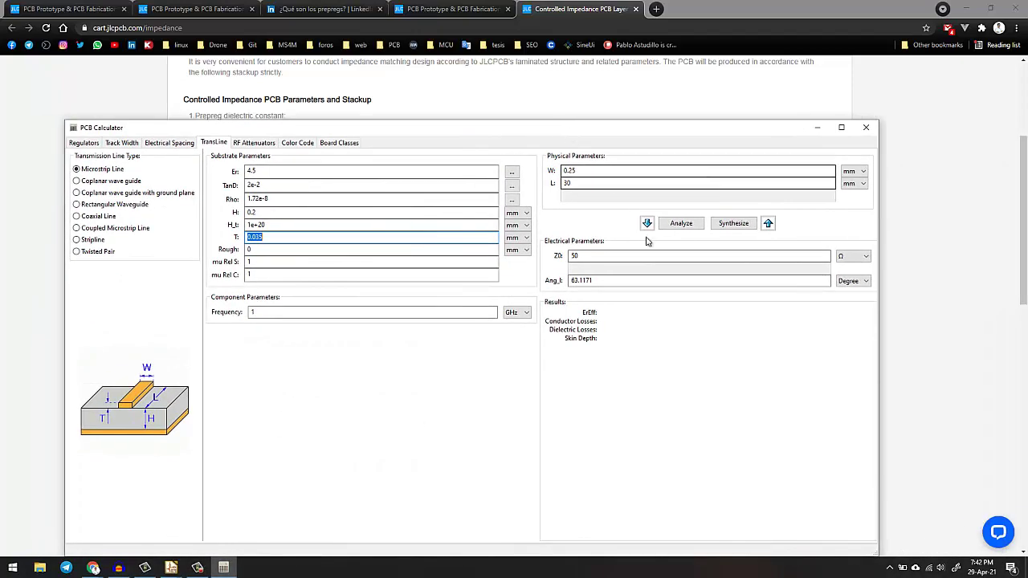
click(683, 226)
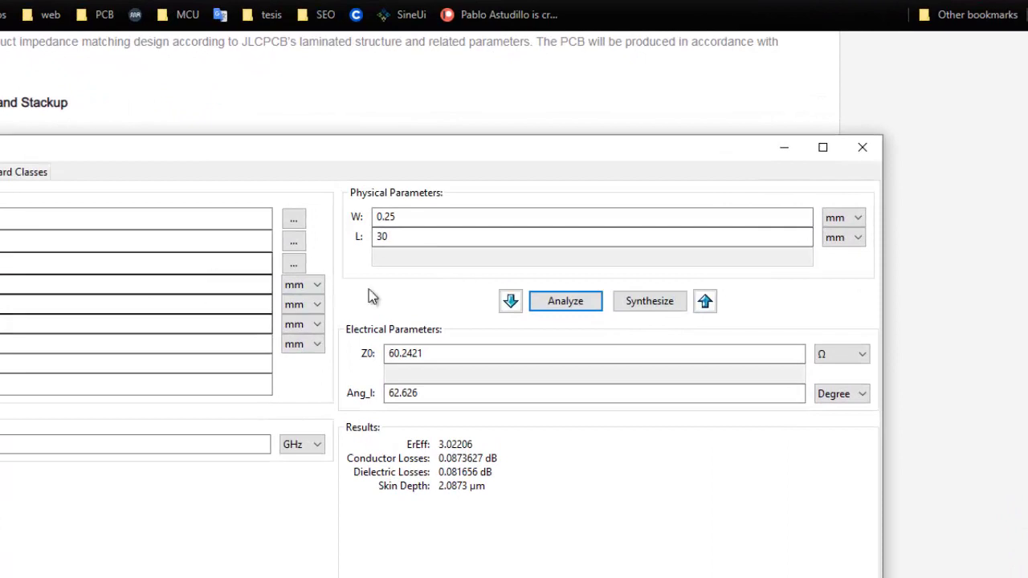
Review the microstrip's length and width values and set the impedance Z0 back to 50 Ω
drag(398, 238, 356, 240)
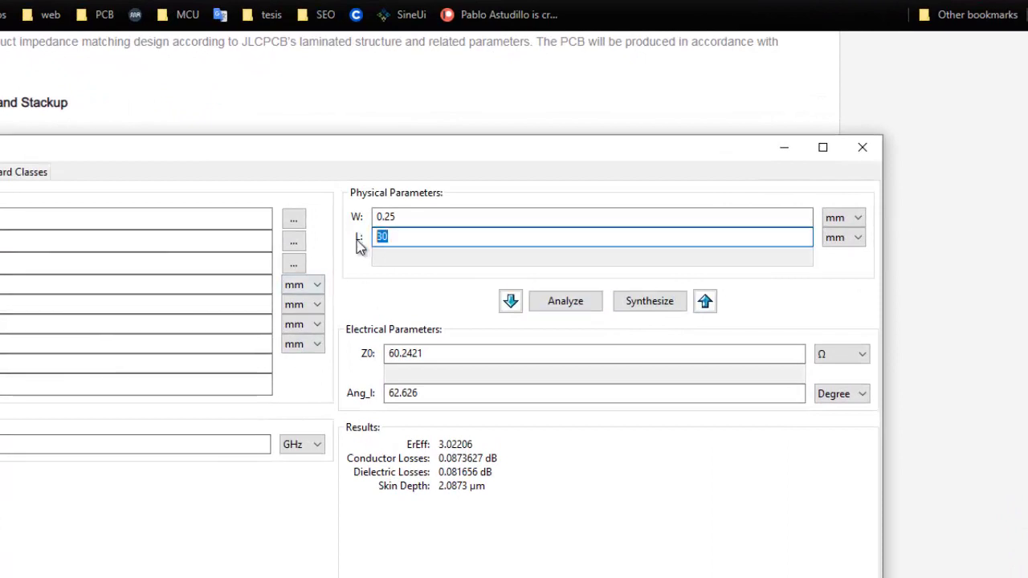
drag(422, 217, 376, 217)
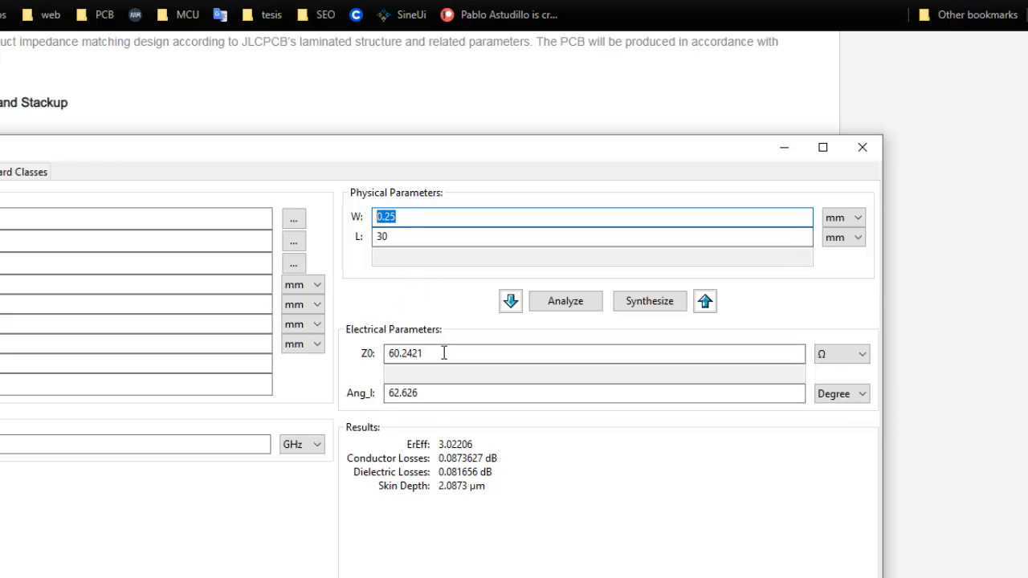
drag(444, 354, 356, 370)
text(6)
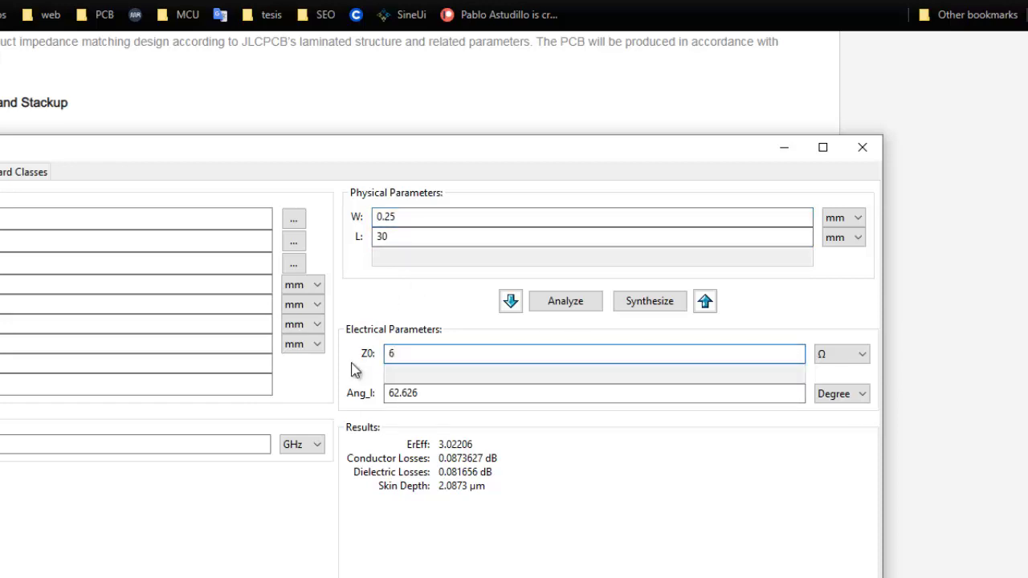
key(BackSpace)
text(50)
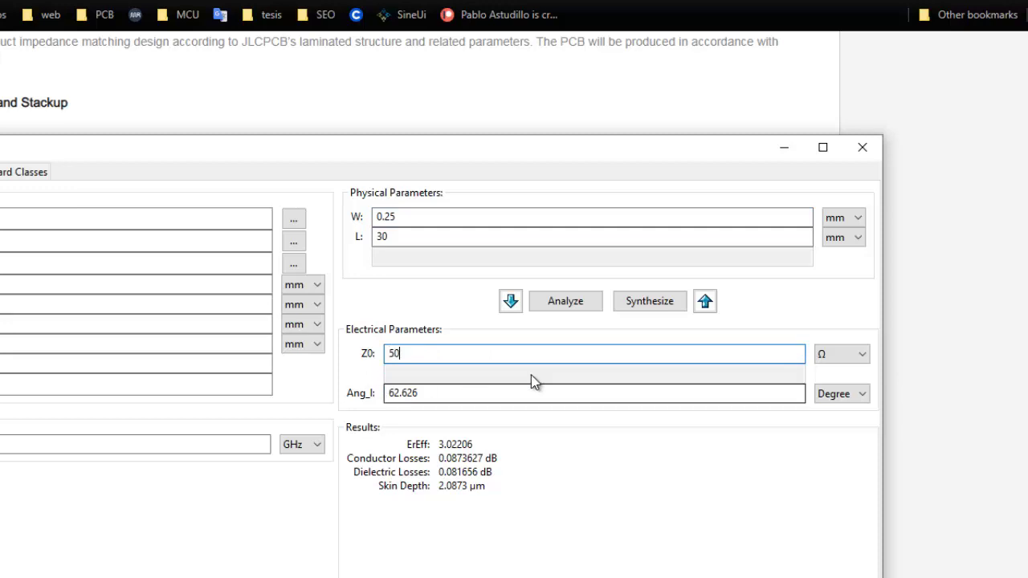
Synthesize the microstrip's physical dimensions for the 50 Ω impedance and examine the track width W
click(664, 305)
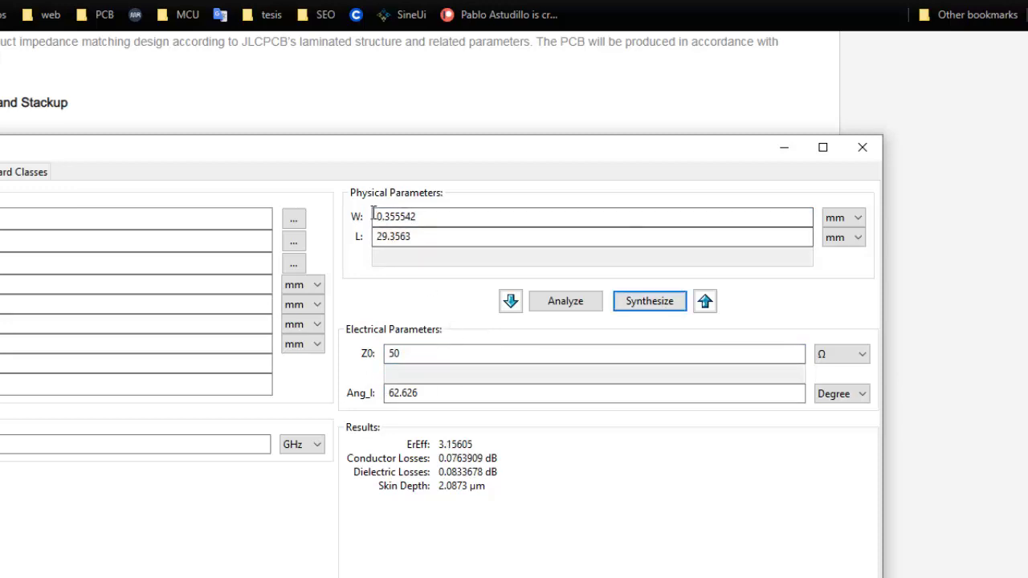
drag(374, 217, 428, 221)
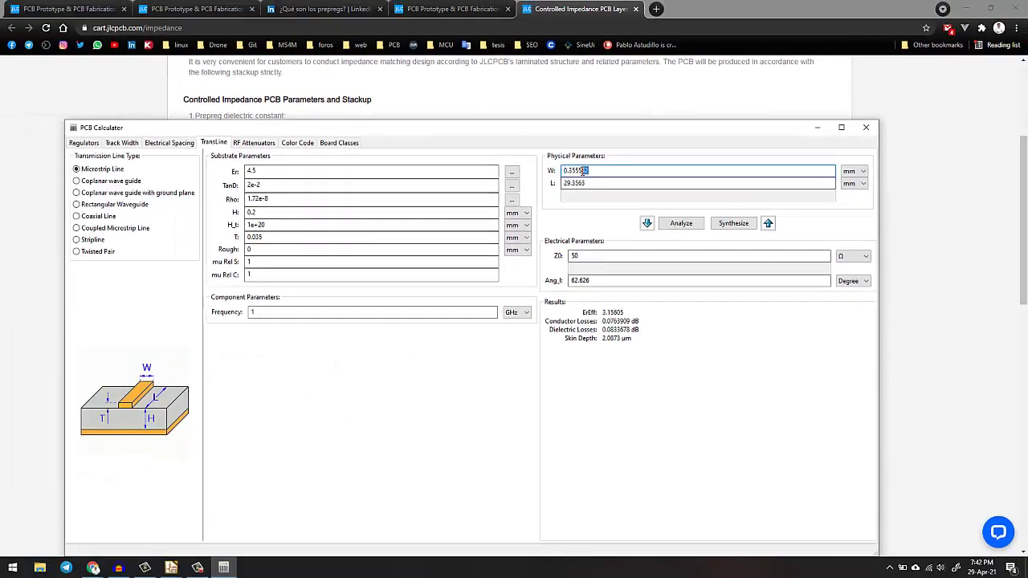
Return to the JLCPCB impedance page and review the layers, materials and thicknesses of the JLC7628 stackup
click(509, 96)
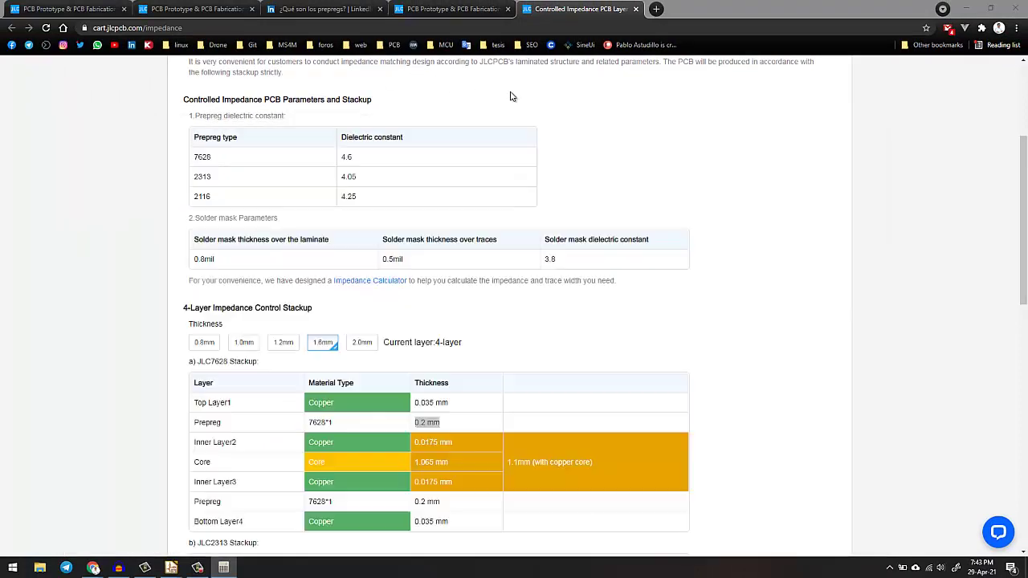
scroll(410, 345, down, 1)
scroll(409, 346, down, 2)
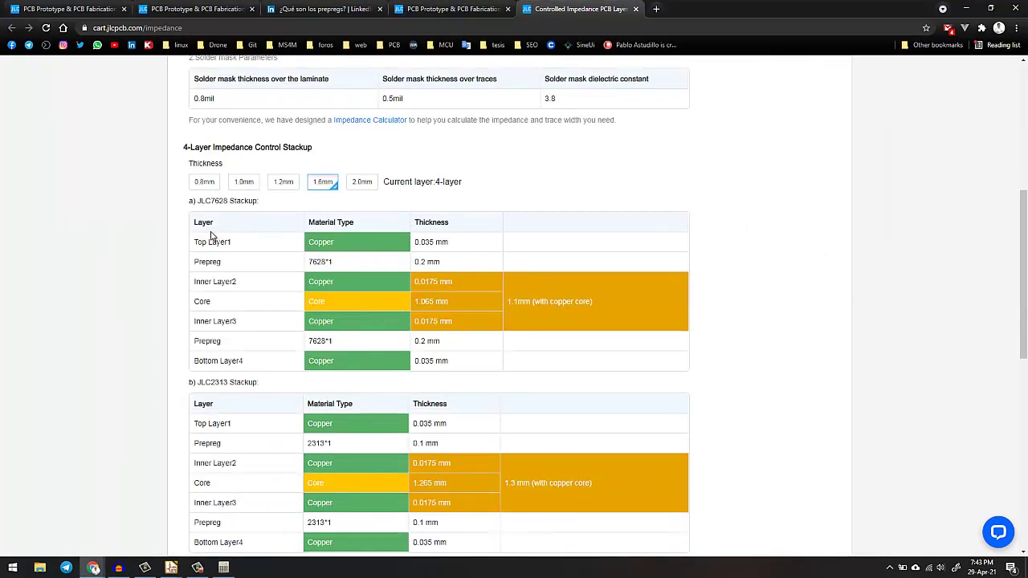
drag(184, 217, 529, 371)
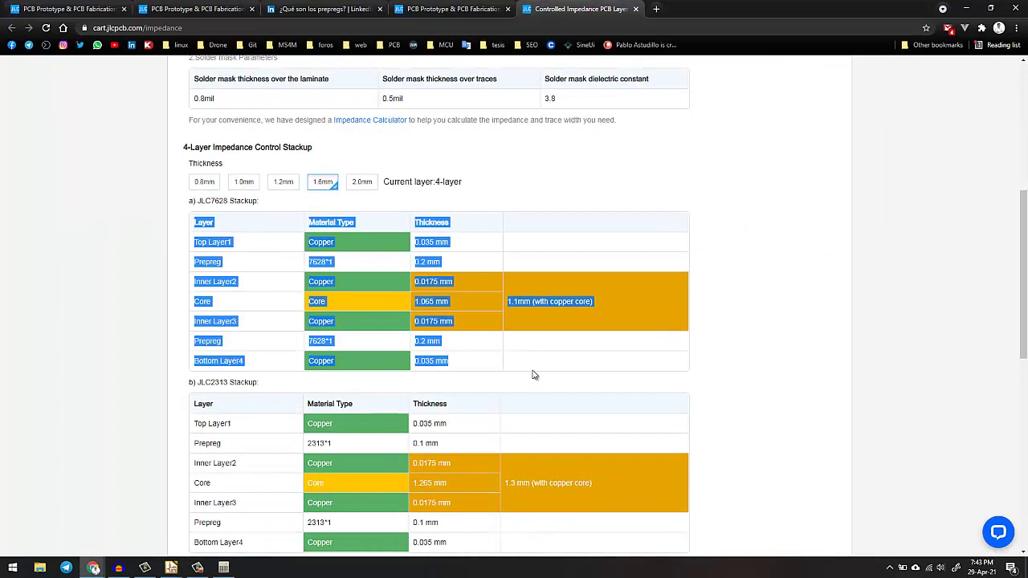
click(728, 357)
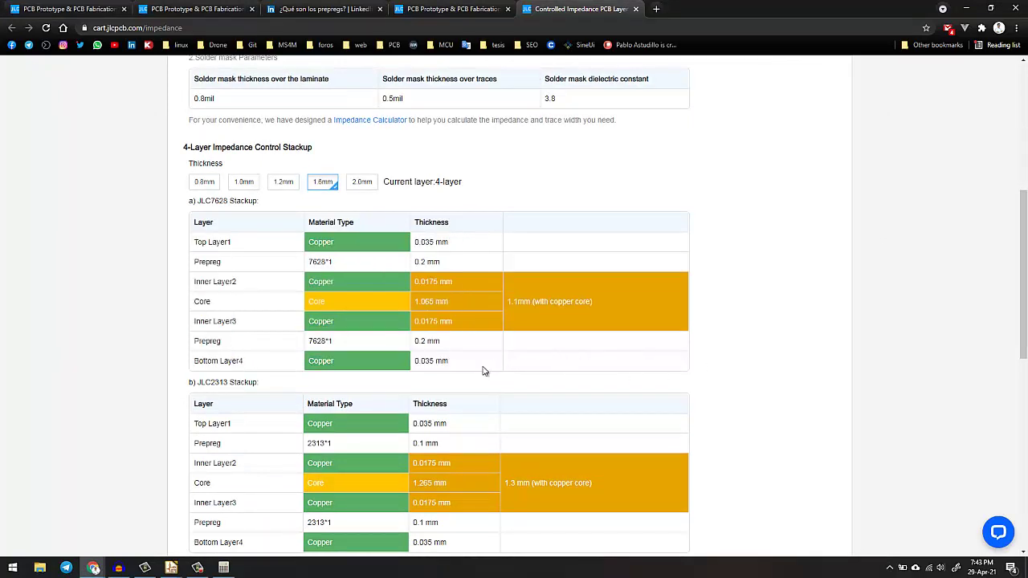
drag(452, 368, 190, 247)
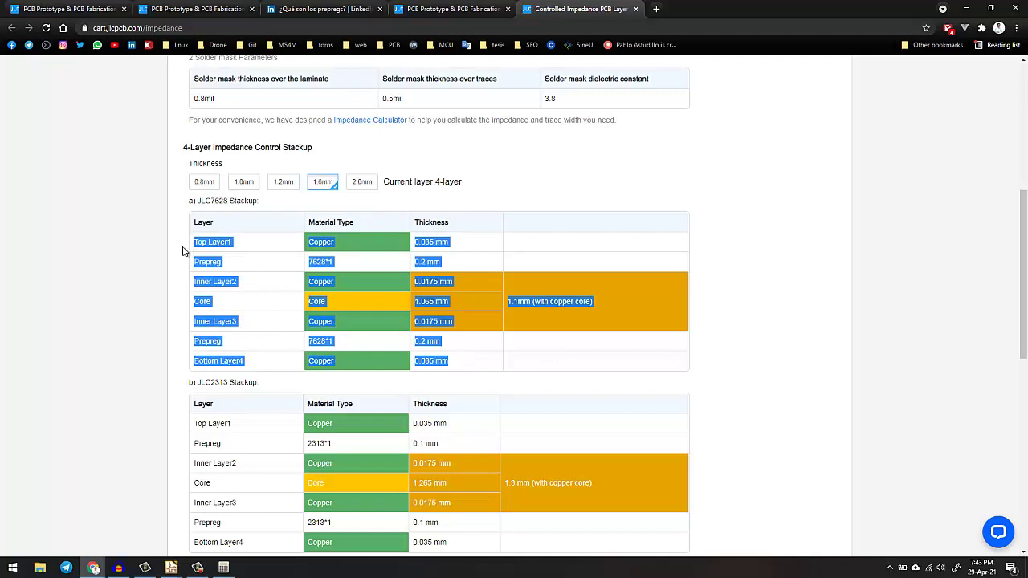
click(343, 303)
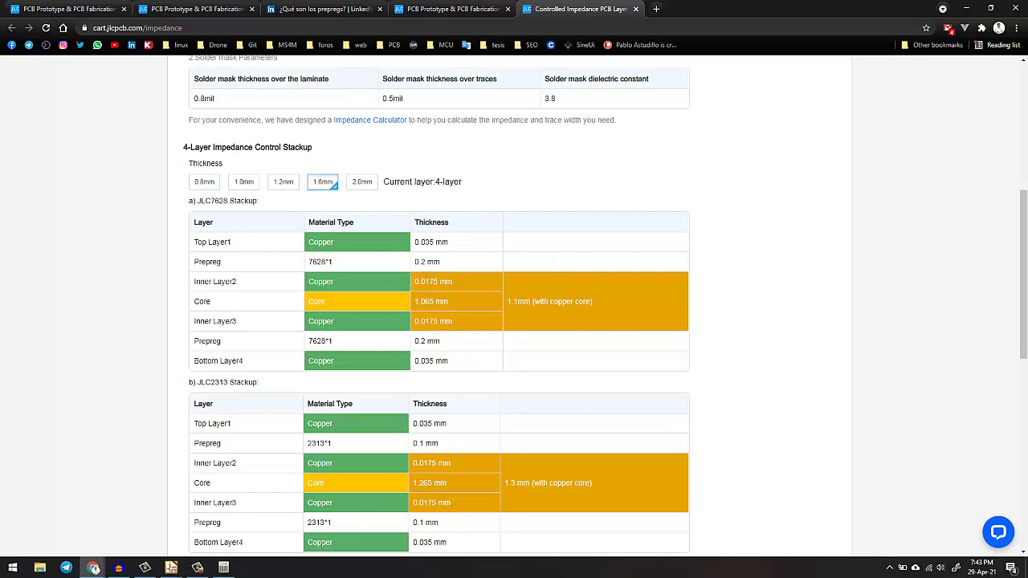
Switch to the Pcbnew board editor and check its version in the program information
mouse_move(176, 552)
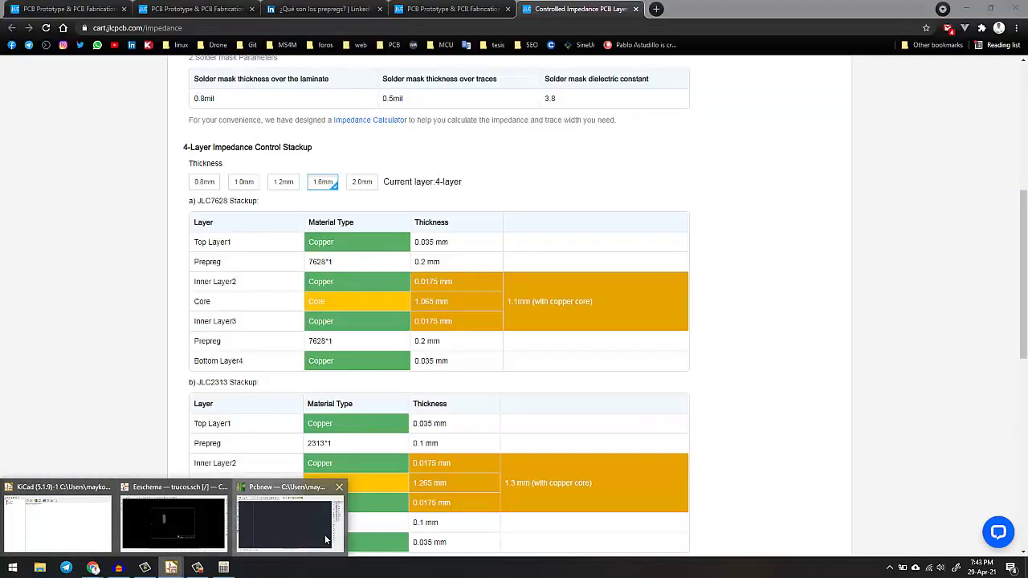
click(290, 523)
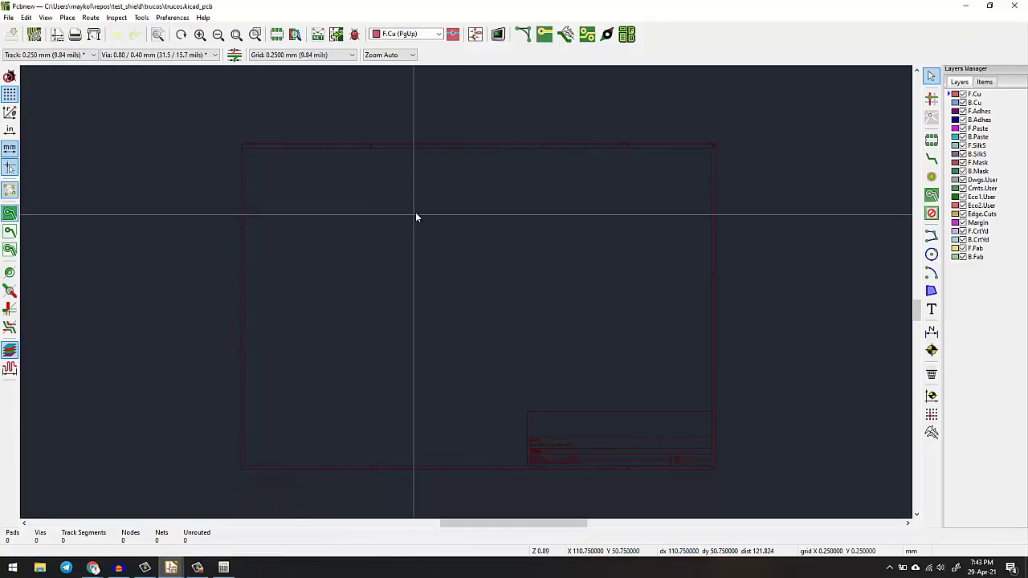
scroll(510, 218, up, 3)
scroll(467, 295, up, 3)
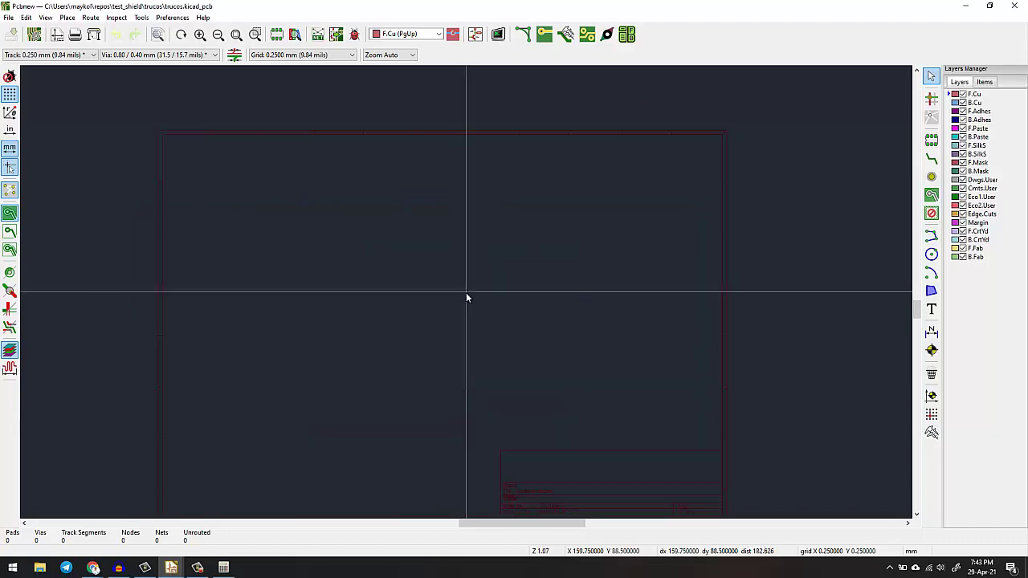
scroll(467, 295, down, 3)
scroll(467, 298, up, 4)
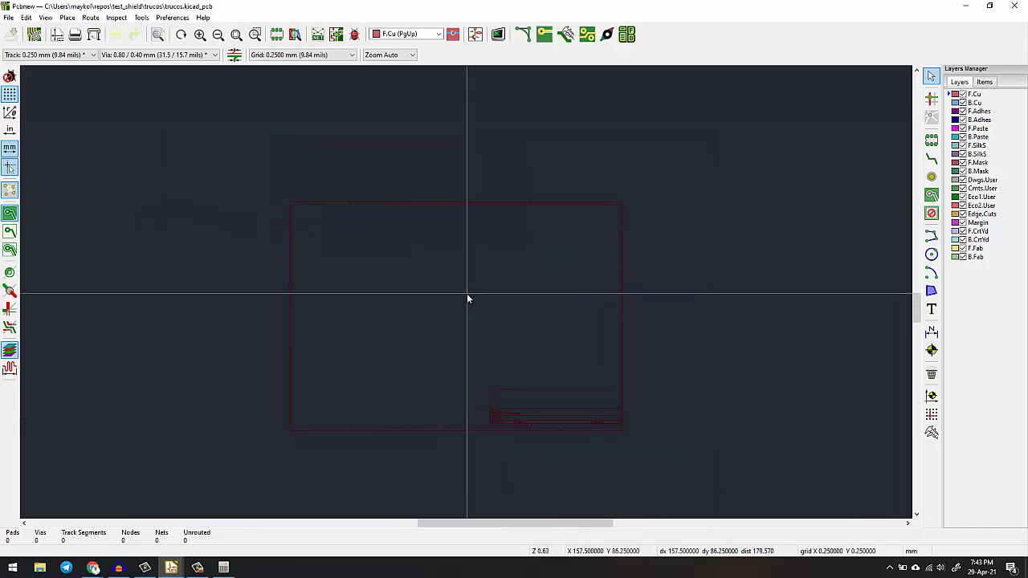
click(208, 19)
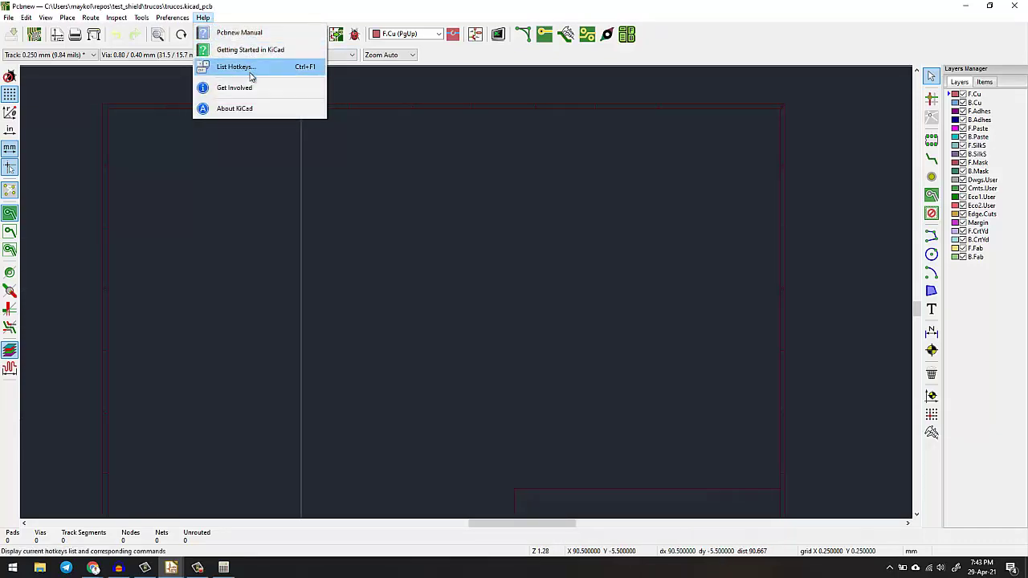
click(259, 108)
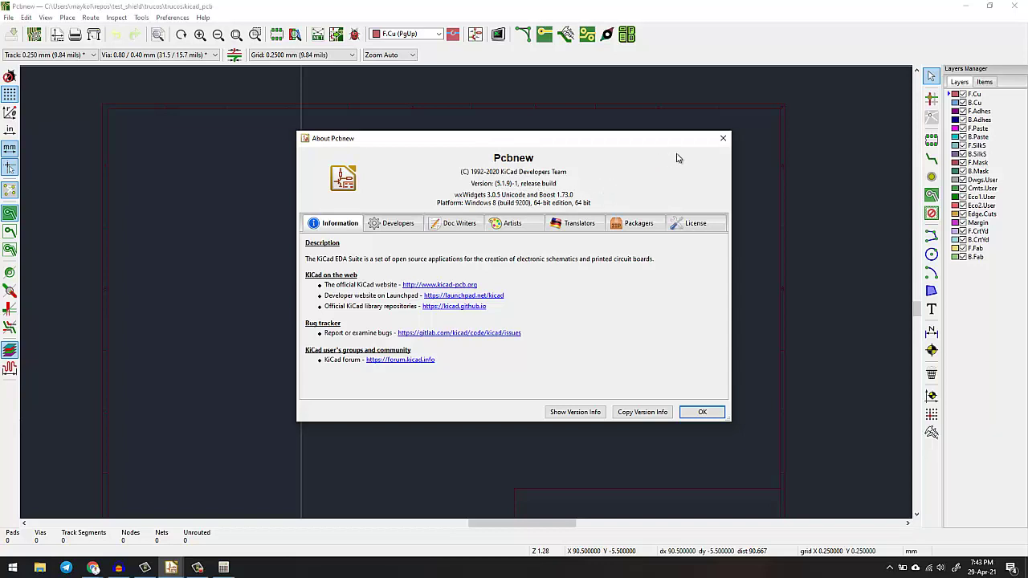
click(723, 140)
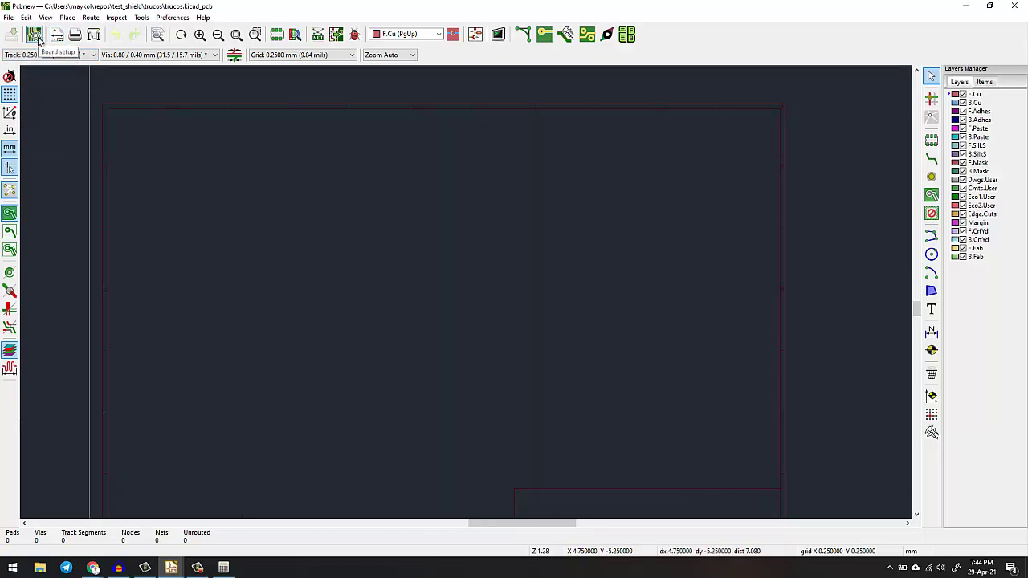
Open the board setup and set the number of copper layers to 4
scroll(439, 203, down, 1)
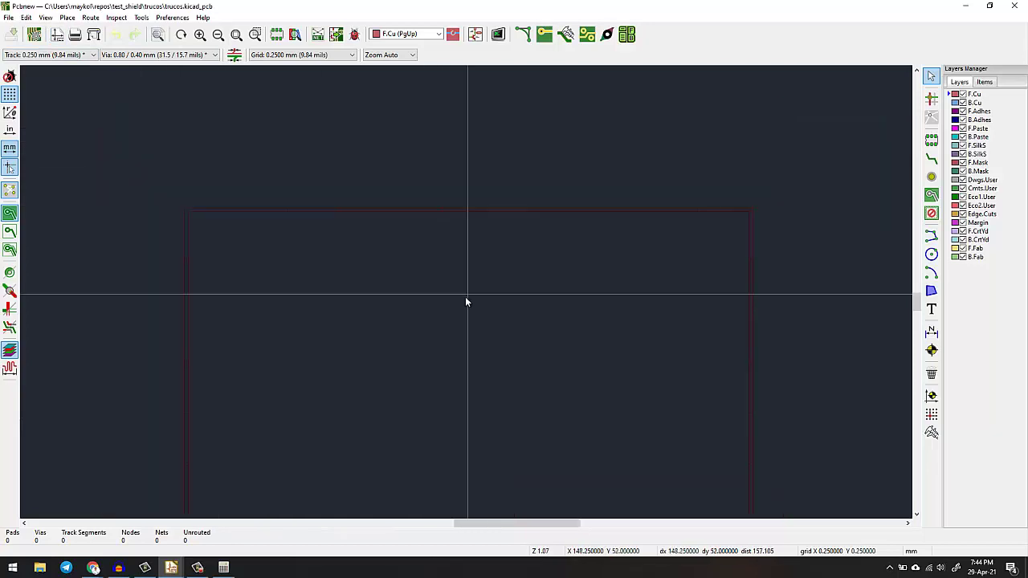
scroll(466, 297, down, 2)
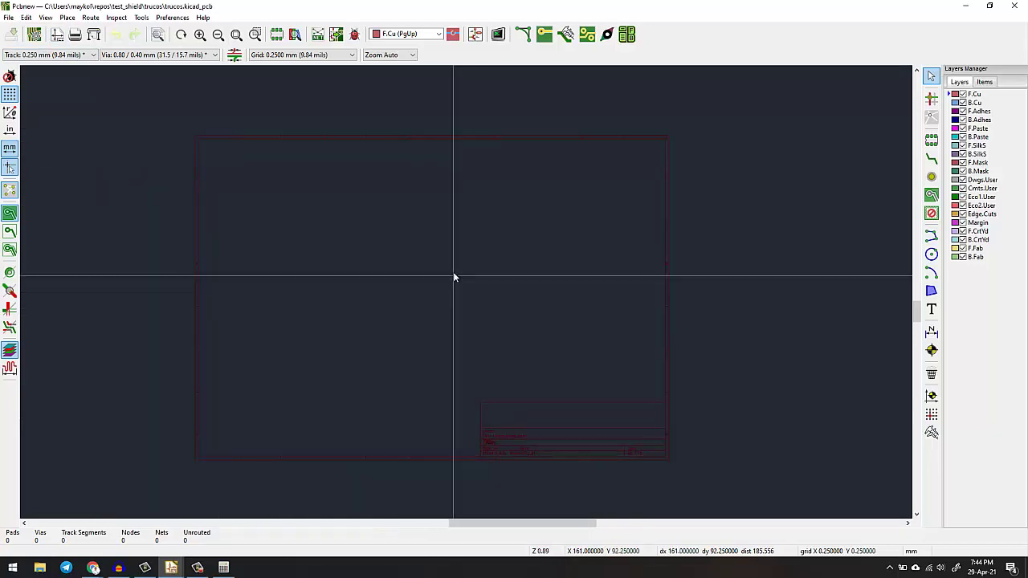
scroll(456, 278, up, 1)
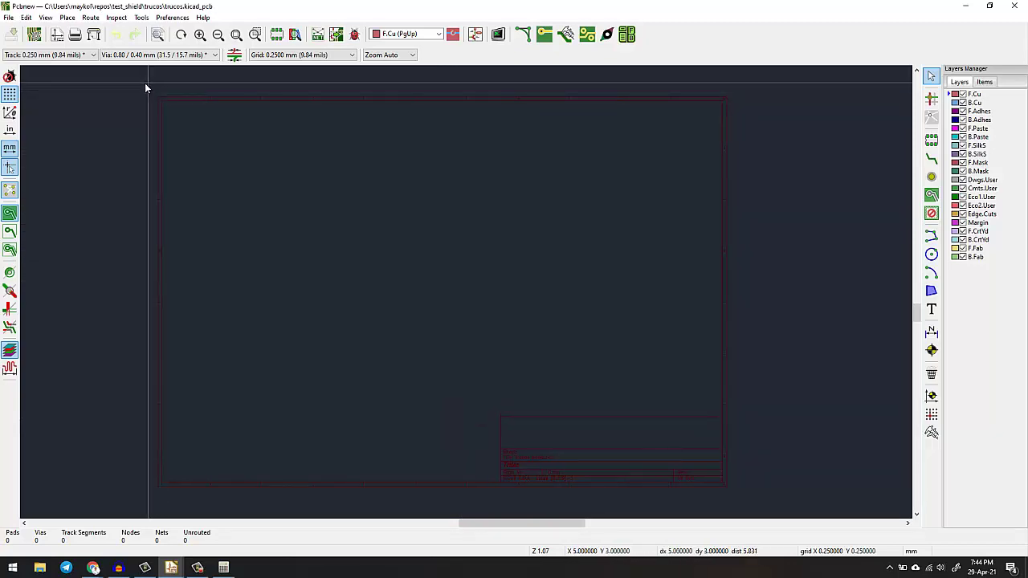
click(36, 38)
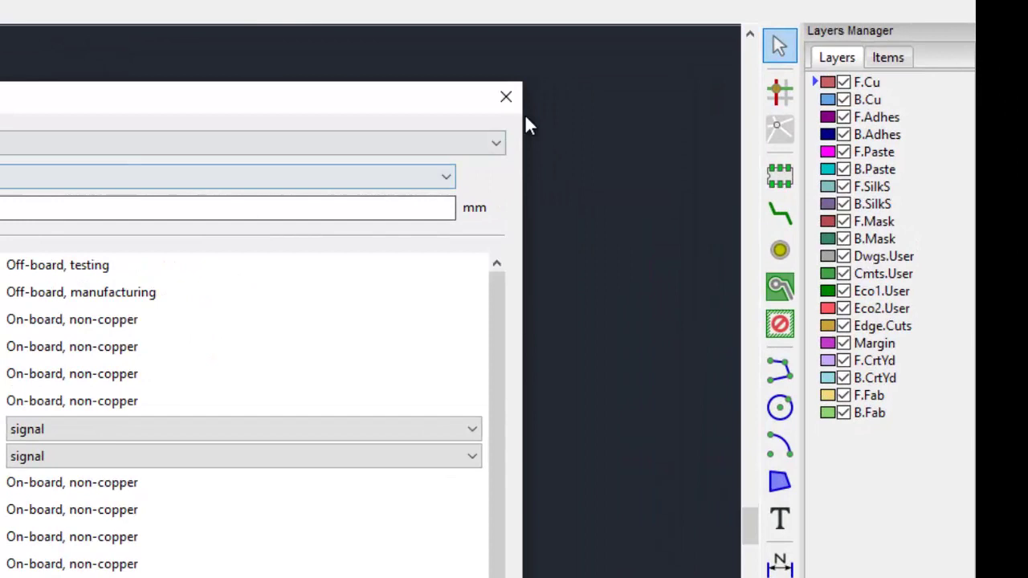
click(507, 98)
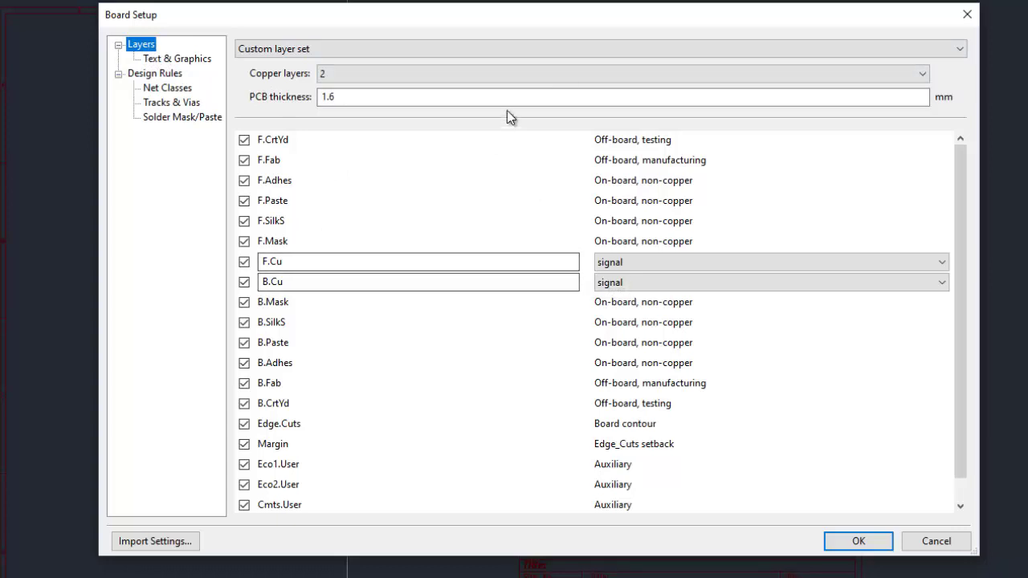
click(582, 74)
click(405, 104)
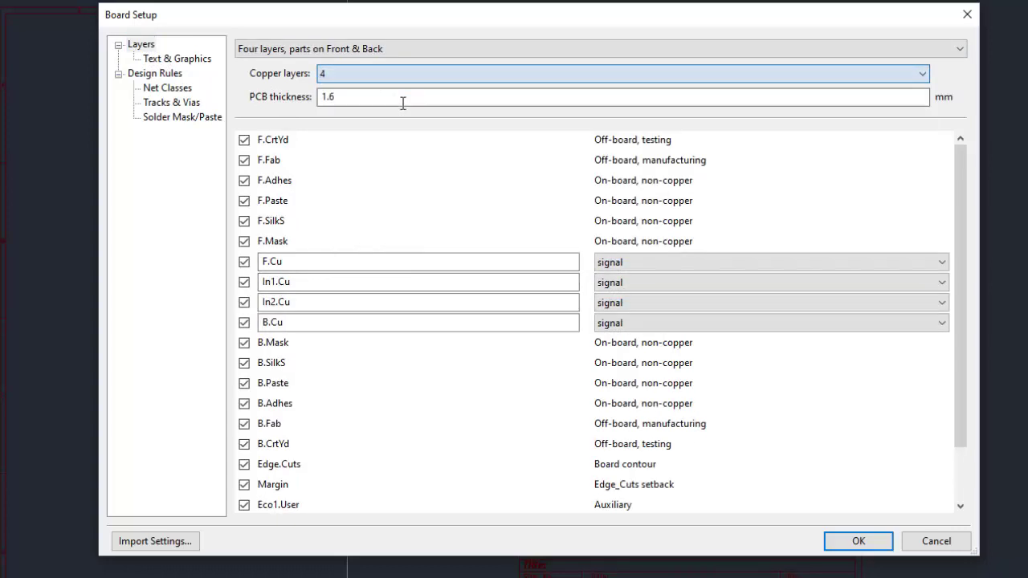
click(426, 70)
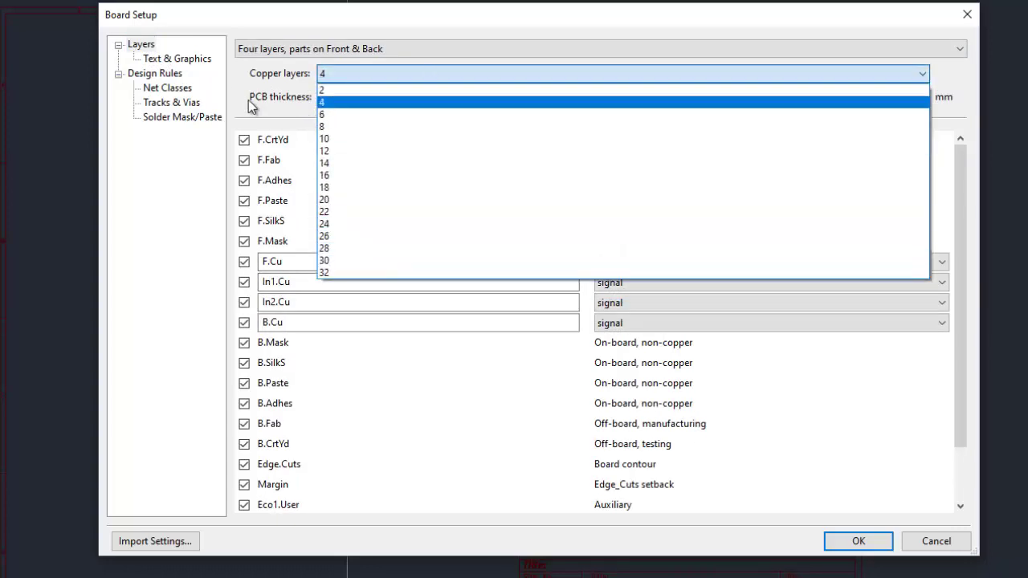
click(236, 79)
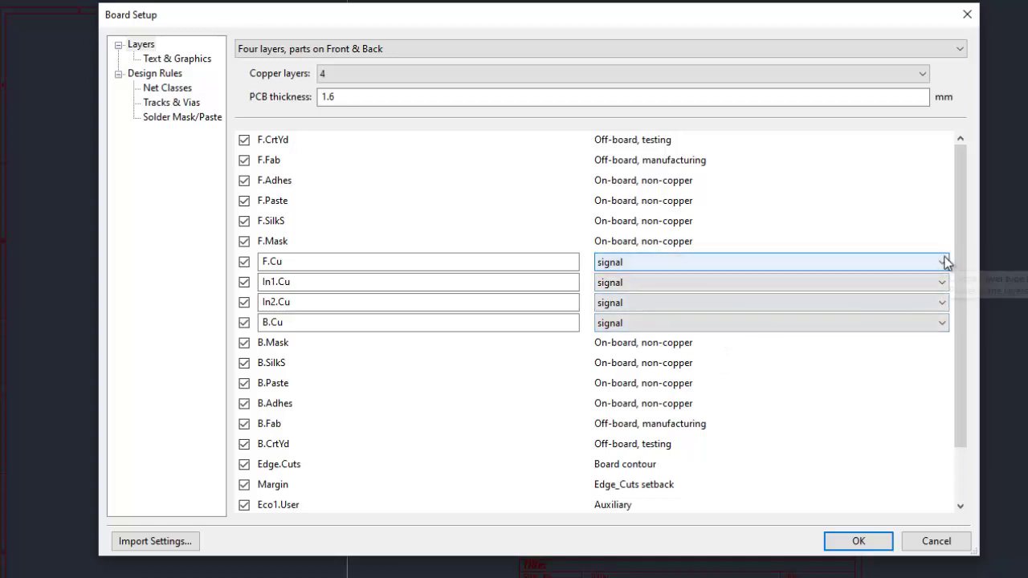
Set the layer type of both inner copper layers, In1.Cu and In2.Cu, to power plane
click(658, 282)
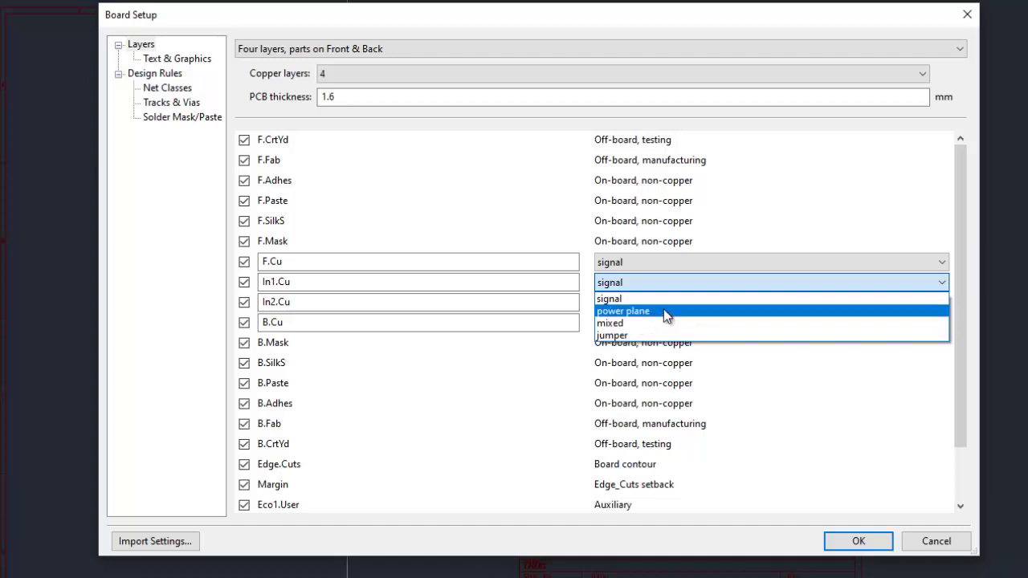
click(664, 311)
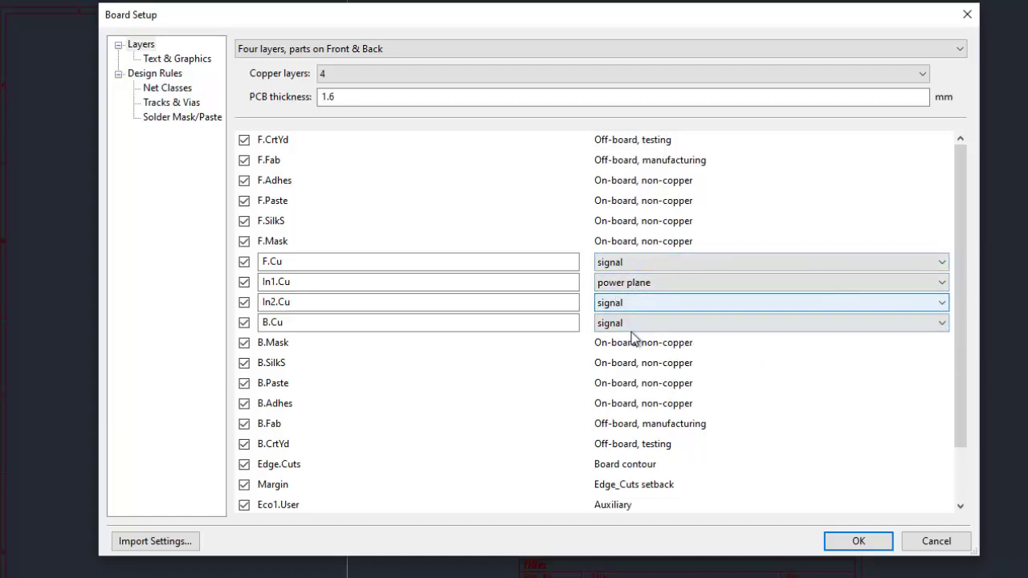
click(677, 303)
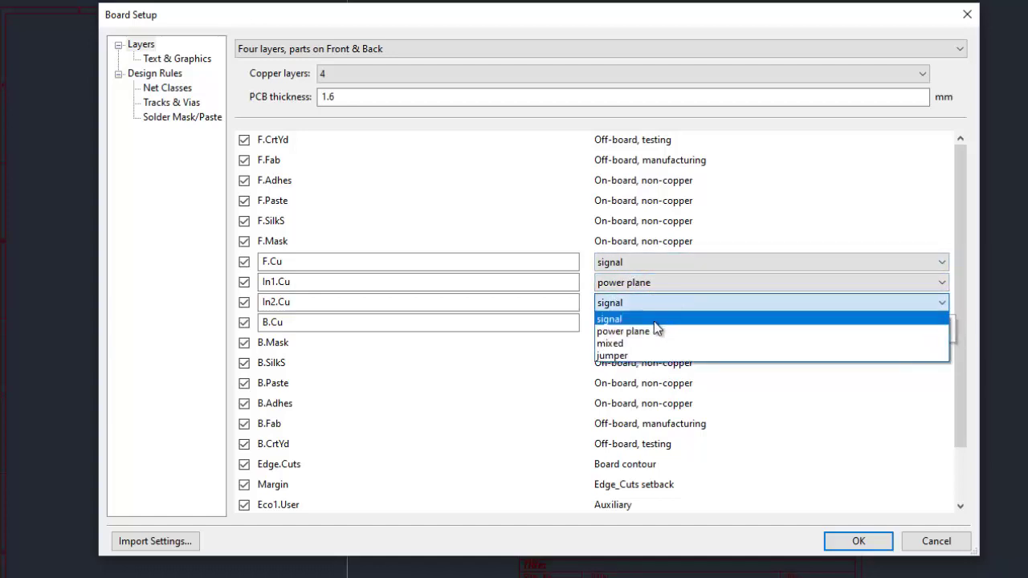
click(647, 330)
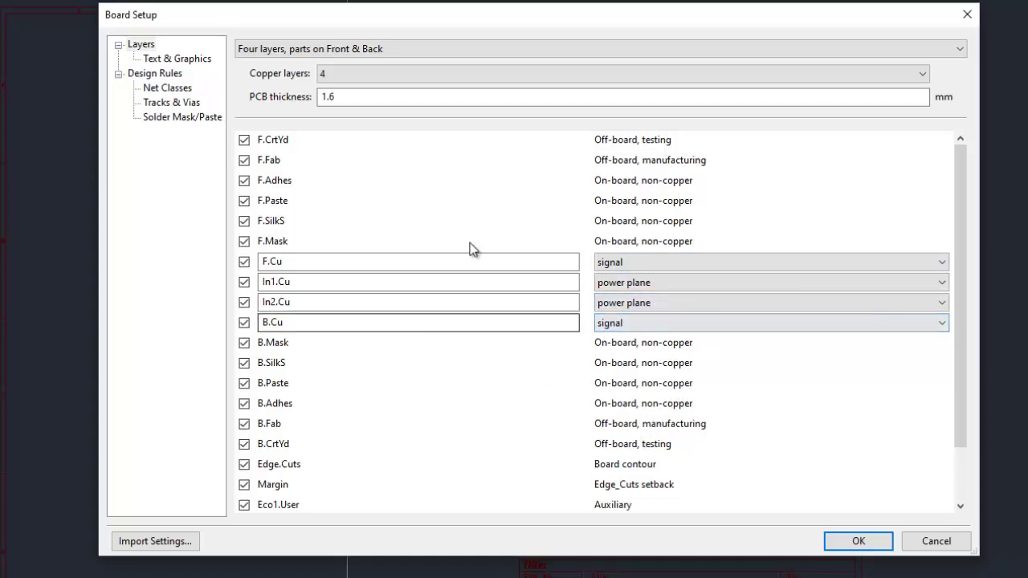
Check the PCB thickness against JLCPCB's 4-layer stackup page and apply the board setup
click(322, 97)
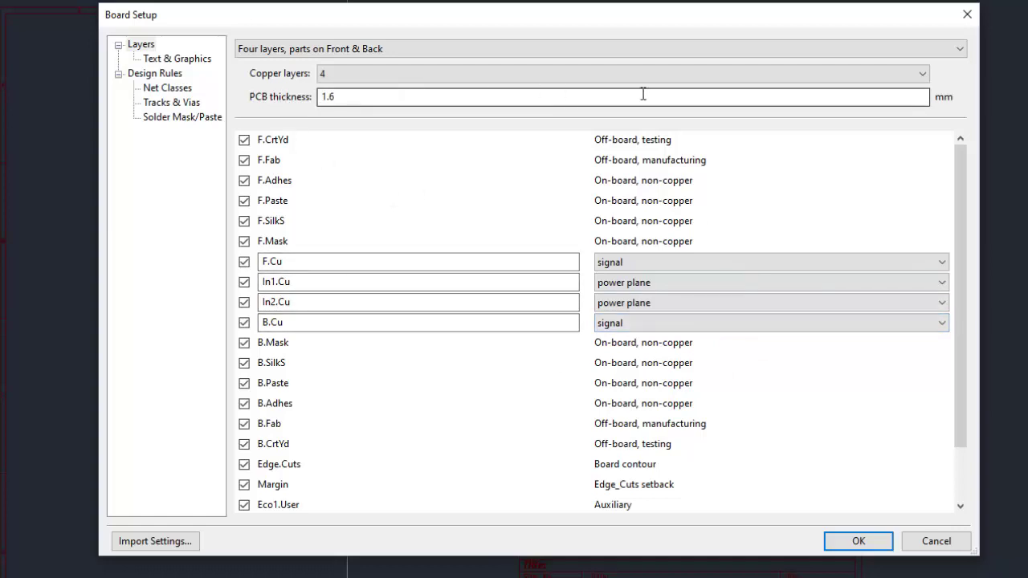
click(354, 97)
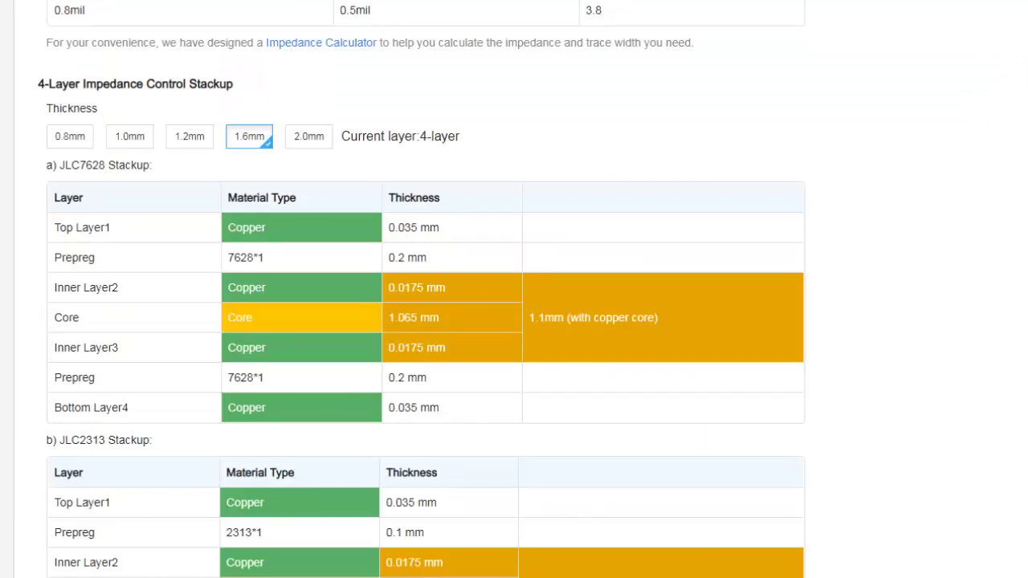
key(alt+Tab)
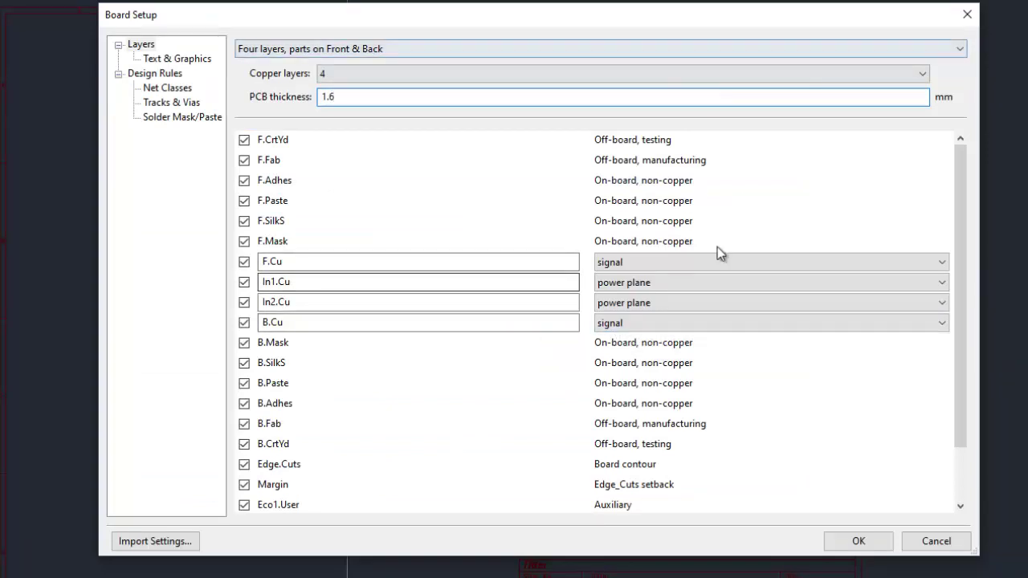
click(876, 539)
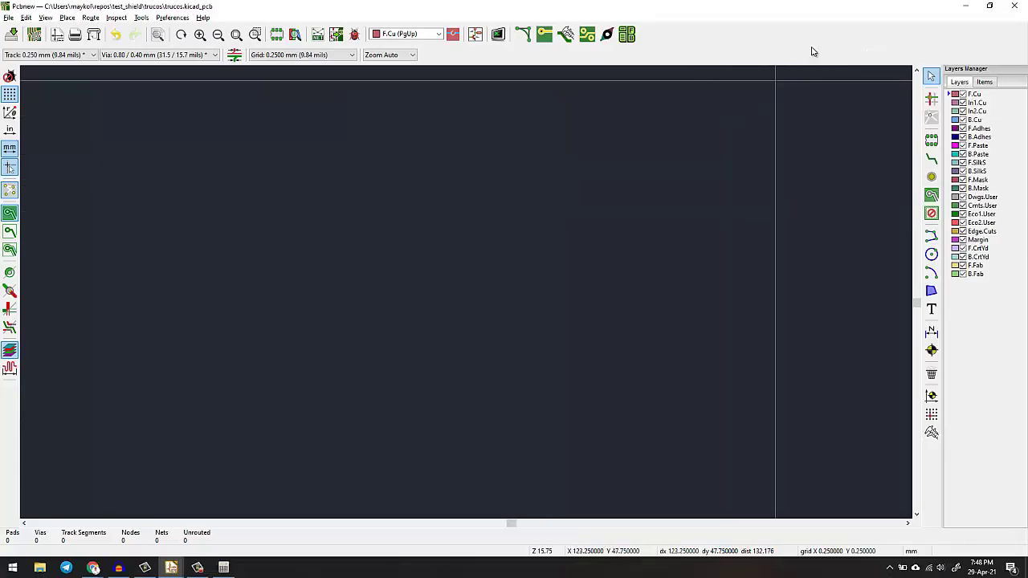
Minimize the board editor, switch to Google Jamboard, create a new jam and activate the pen
click(967, 9)
mouse_move(95, 568)
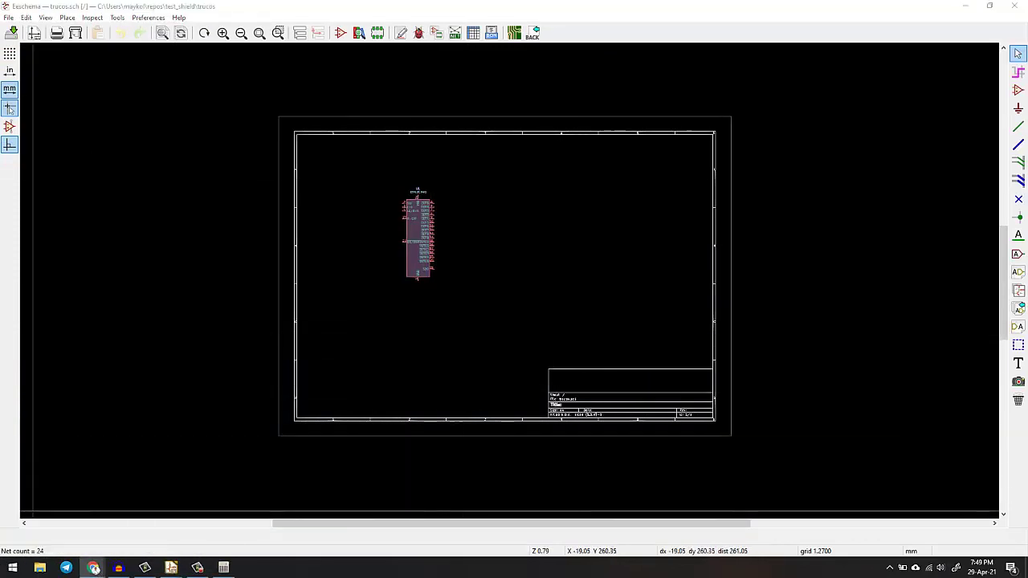
key(alt+Tab)
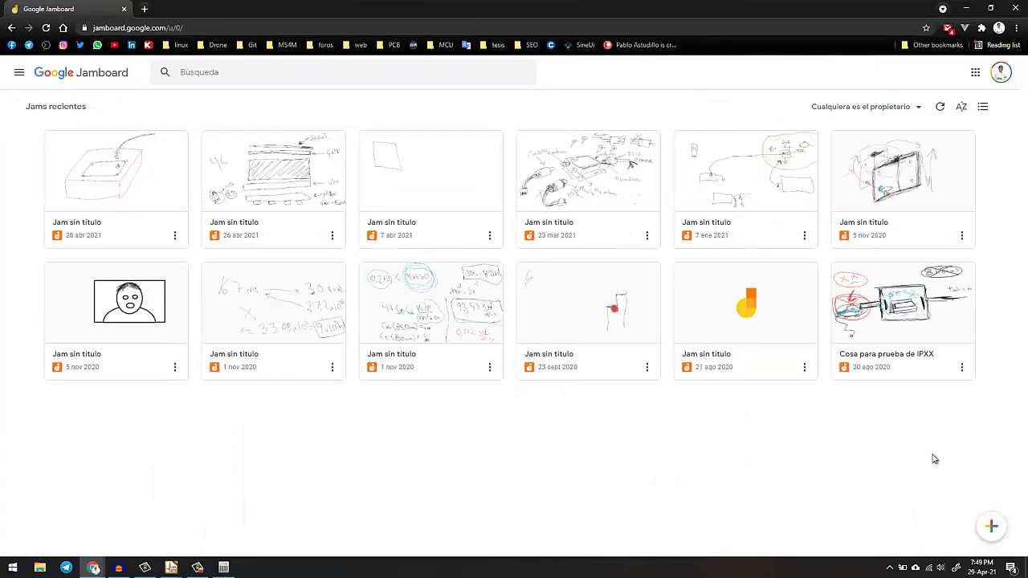
click(993, 528)
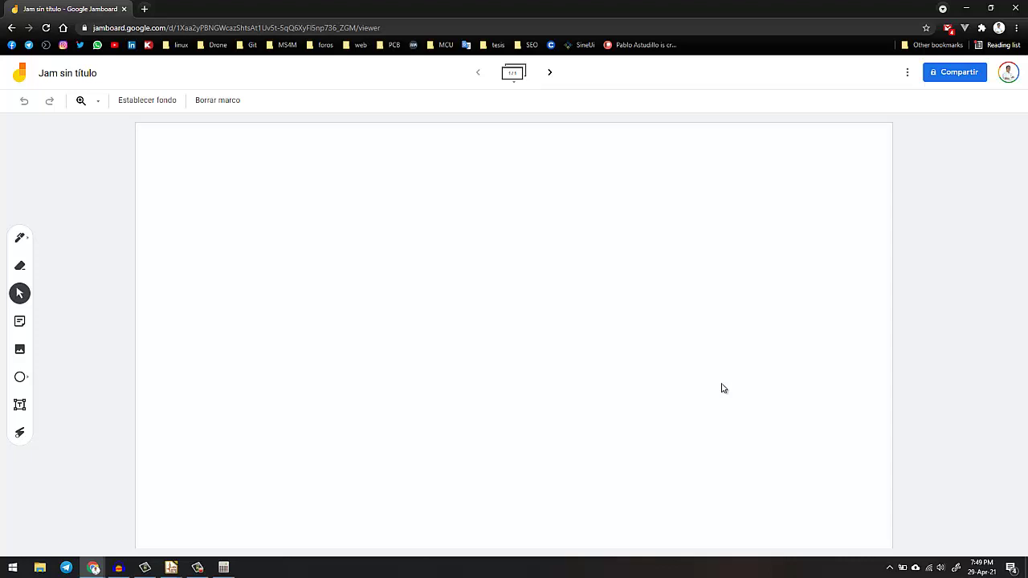
key(p)
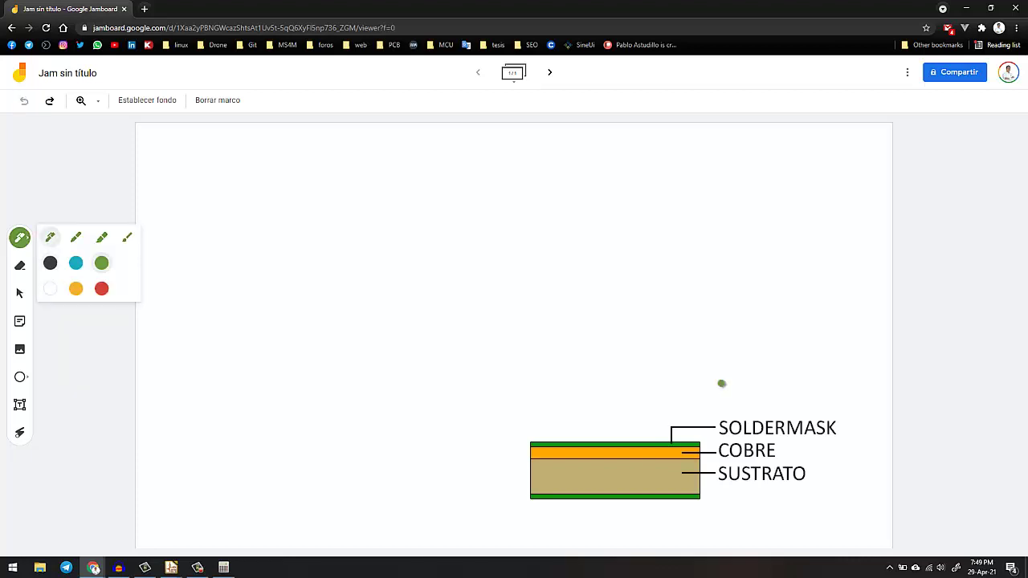
Draw four roughly parallel horizontal green lines across the canvas to represent the copper layers
drag(317, 225, 639, 235)
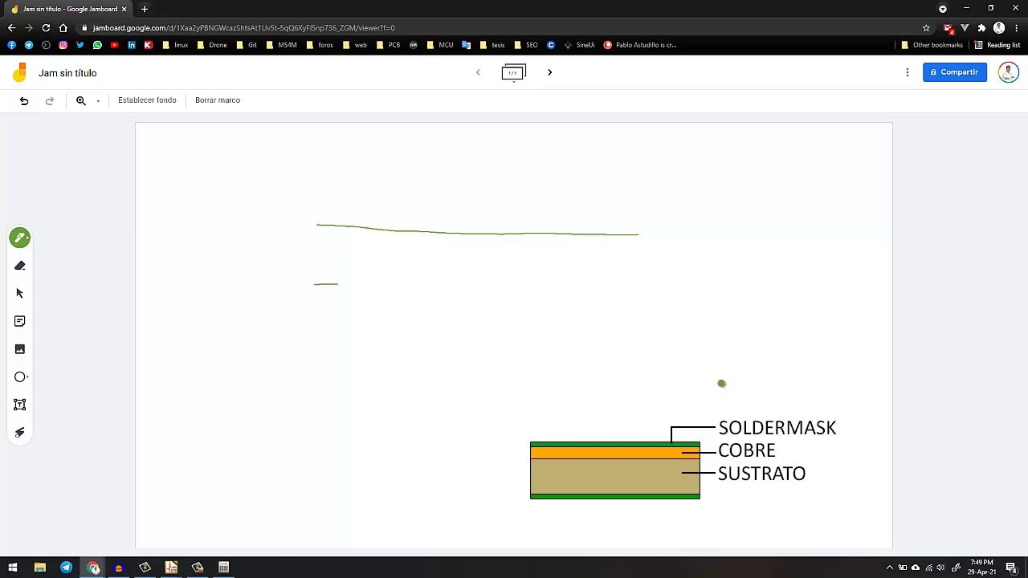
drag(338, 283, 689, 292)
drag(320, 349, 707, 343)
drag(339, 411, 726, 408)
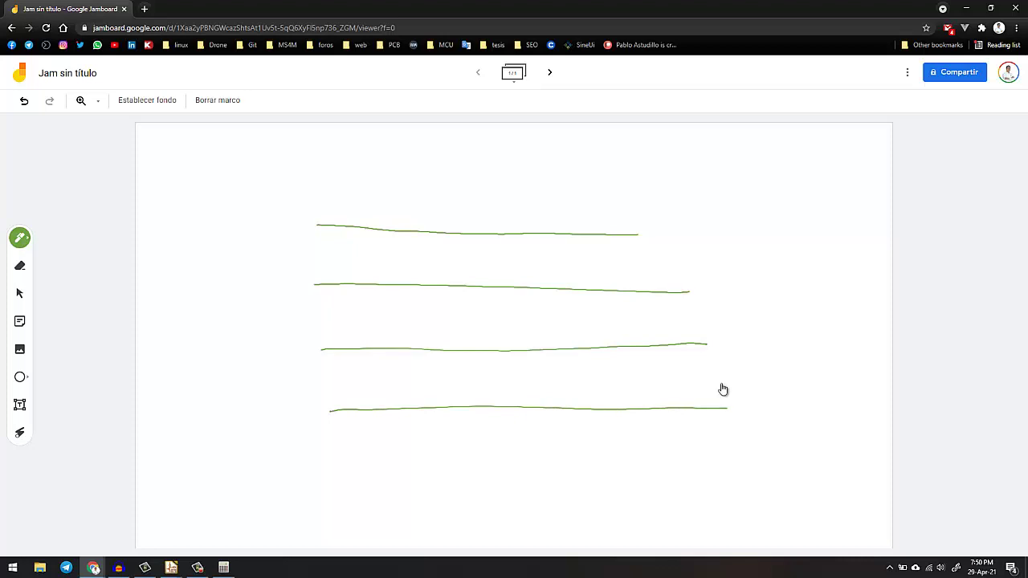
Change the pen colour to orange and draw three horizontal lines between the green ones for the dielectric layers
click(20, 238)
click(75, 288)
drag(314, 254, 695, 268)
drag(327, 318, 726, 327)
drag(340, 380, 732, 381)
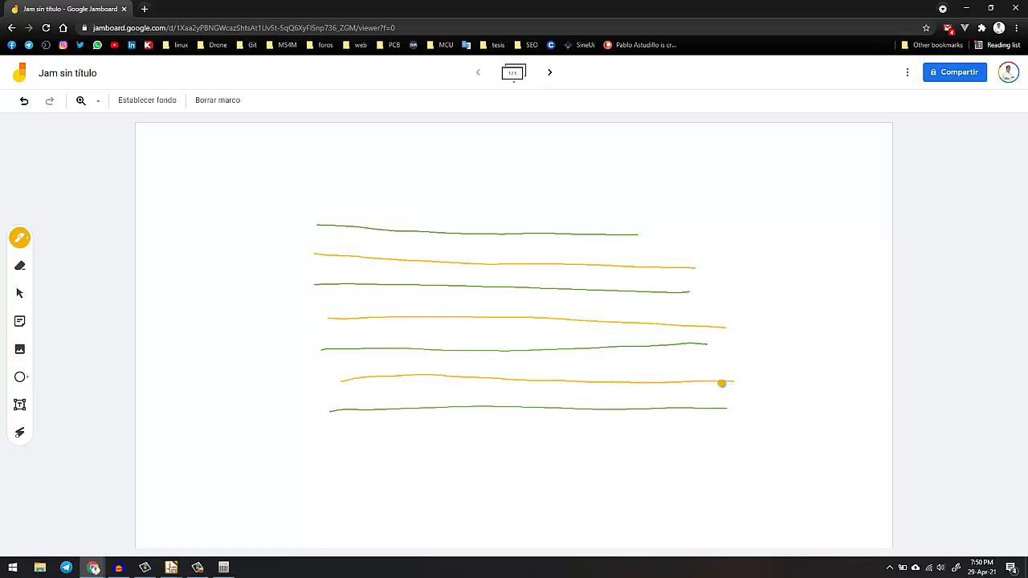
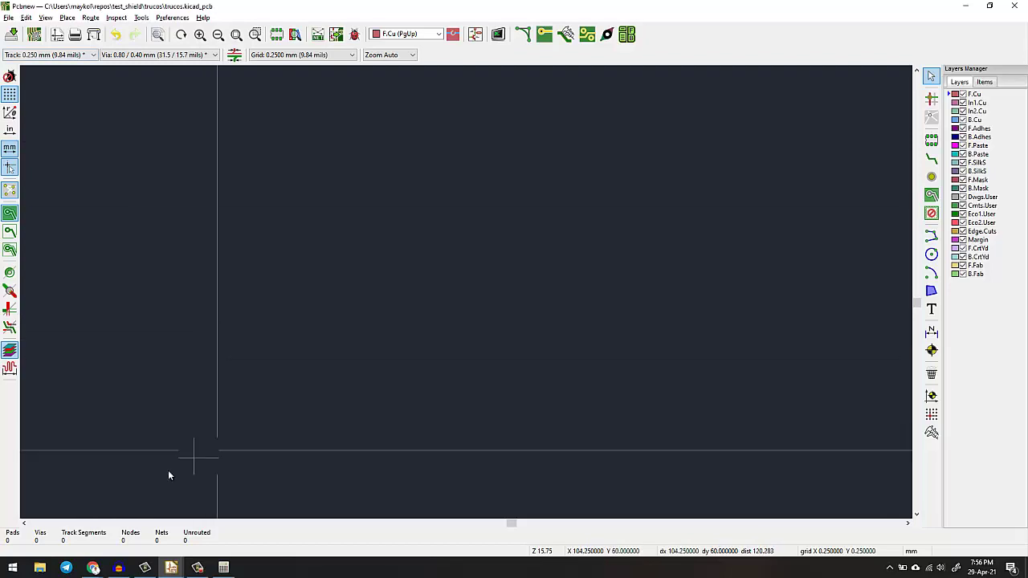
Switch to the Jamboard drawing, enlarge the two shaded green blobs on the first two copper layers and thicken the arrow pointing at them
click(94, 568)
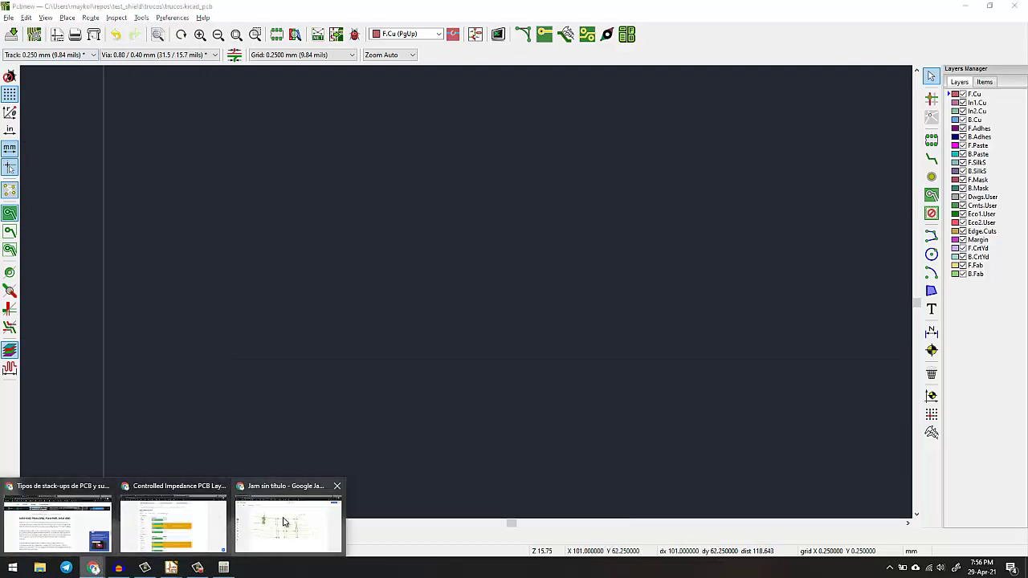
click(284, 520)
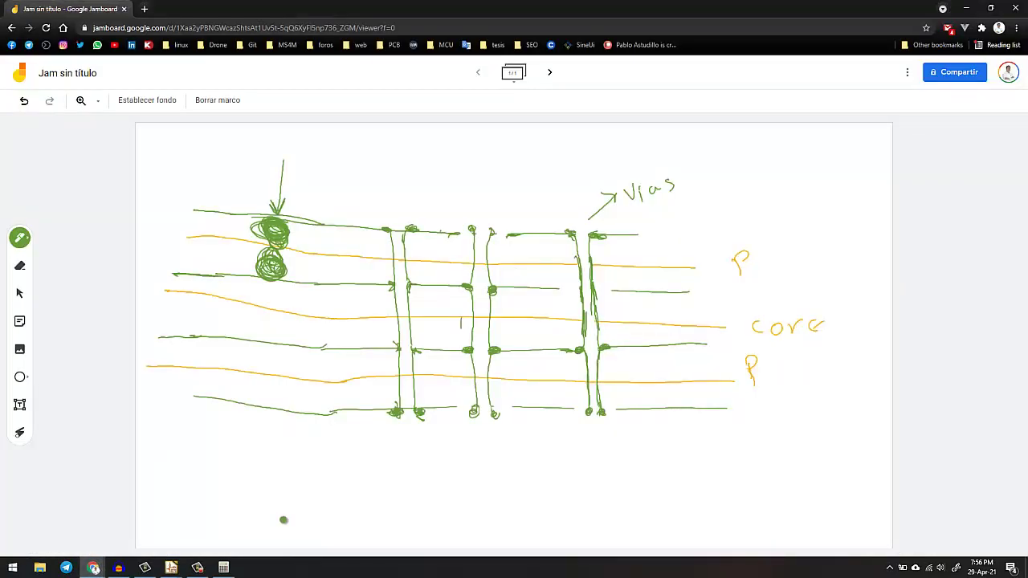
mouse_move(267, 216)
mouse_down()
mouse_move(289, 223)
mouse_move(255, 217)
mouse_move(298, 222)
mouse_move(257, 213)
mouse_move(294, 217)
mouse_move(283, 212)
mouse_up()
mouse_move(265, 258)
mouse_down()
mouse_move(264, 274)
mouse_move(274, 268)
mouse_move(249, 264)
mouse_move(257, 281)
mouse_move(273, 285)
mouse_move(290, 273)
mouse_move(276, 287)
mouse_move(249, 269)
mouse_move(291, 281)
mouse_up()
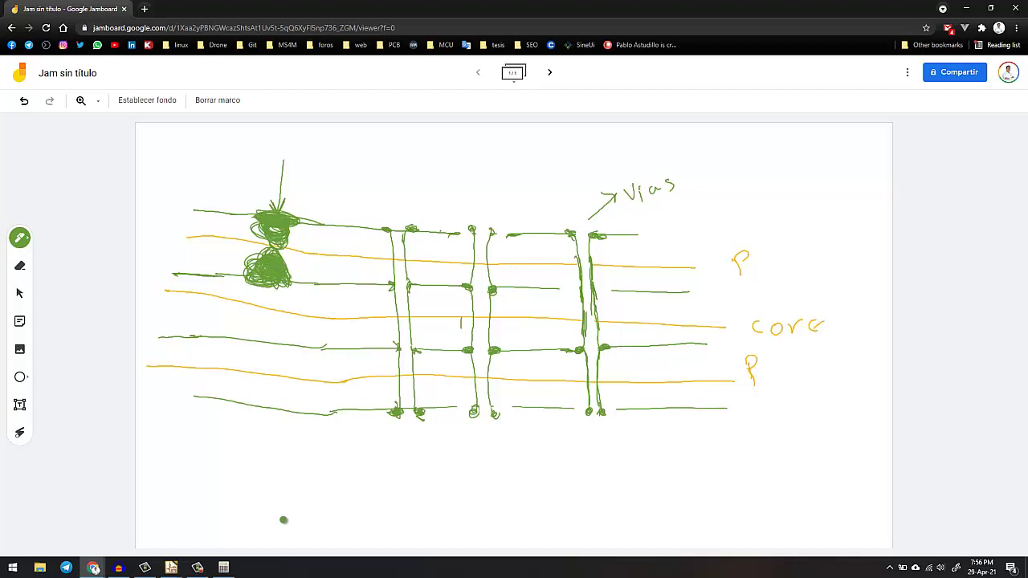
mouse_move(273, 206)
mouse_down()
mouse_move(288, 196)
mouse_move(288, 152)
mouse_up()
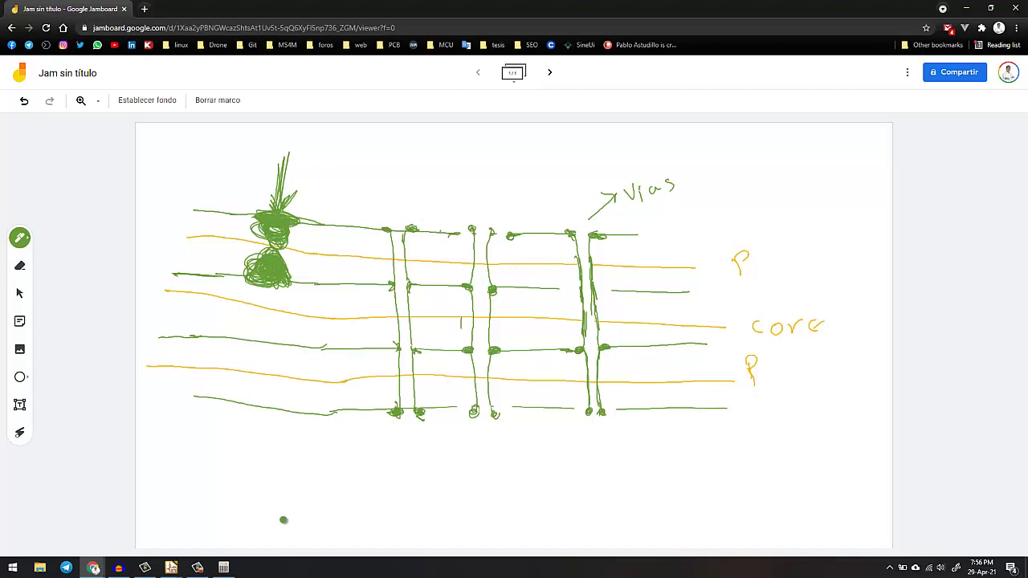
Mark the top copper ends beside the middle via with dots and draw a question mark above the stackup
drag(463, 240, 509, 233)
mouse_move(411, 187)
mouse_down()
mouse_move(423, 166)
mouse_move(429, 191)
mouse_up()
mouse_move(432, 205)
mouse_down()
mouse_move(429, 172)
mouse_move(427, 191)
mouse_up()
Switch to JLCPCB's impedance page and examine the prepreg dielectric constants and solder mask parameters above the stackup tables
mouse_move(93, 568)
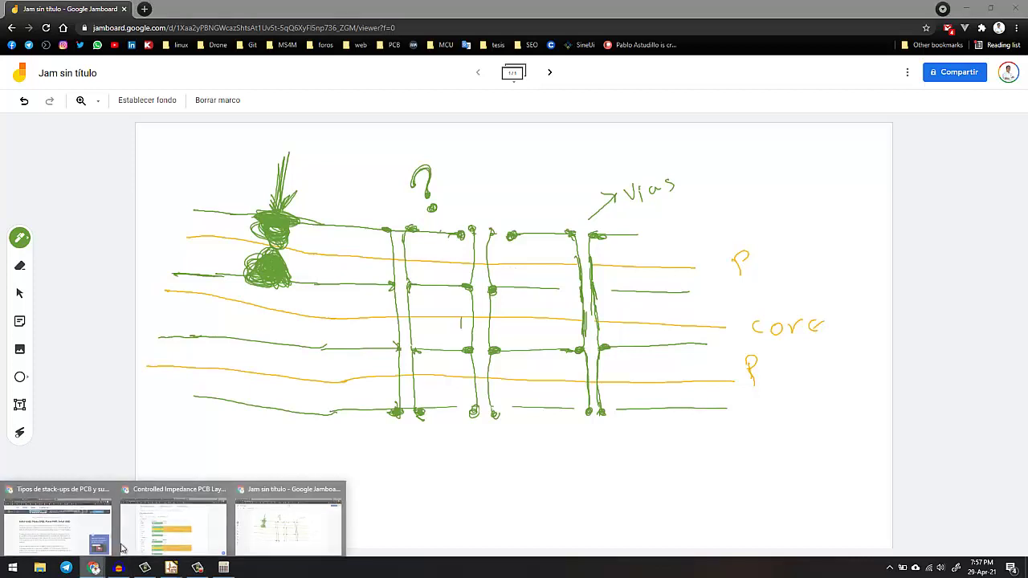
click(214, 526)
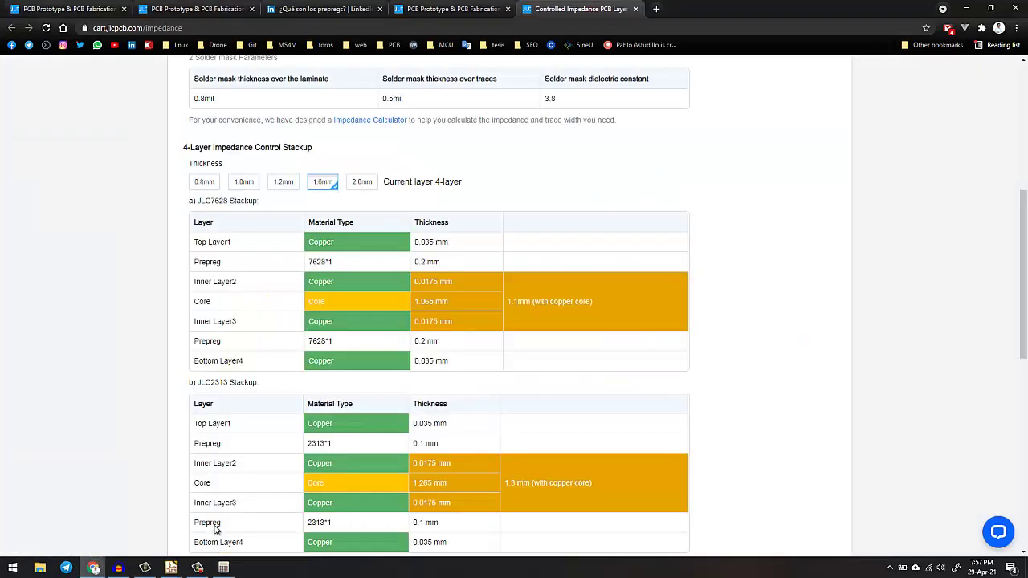
scroll(214, 529, up, 4)
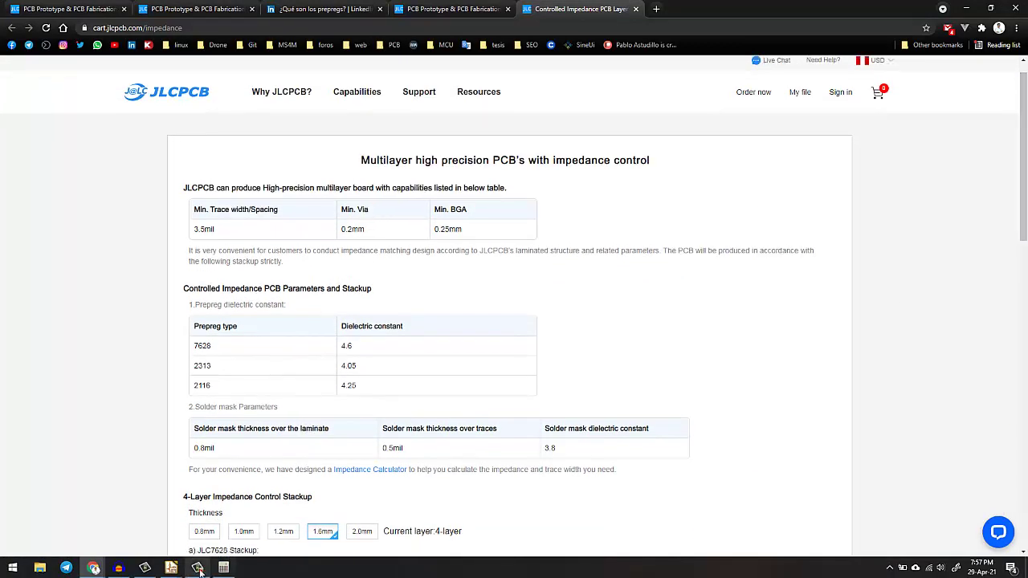
Return to Jamboard, add a new frame and draw a straight green line with a wavy line just above it
click(93, 568)
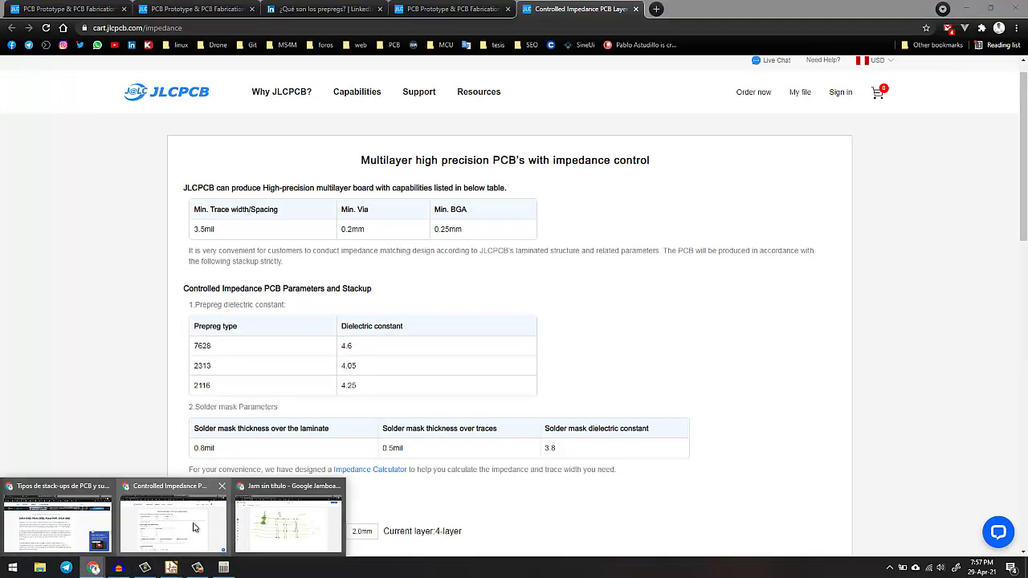
click(269, 520)
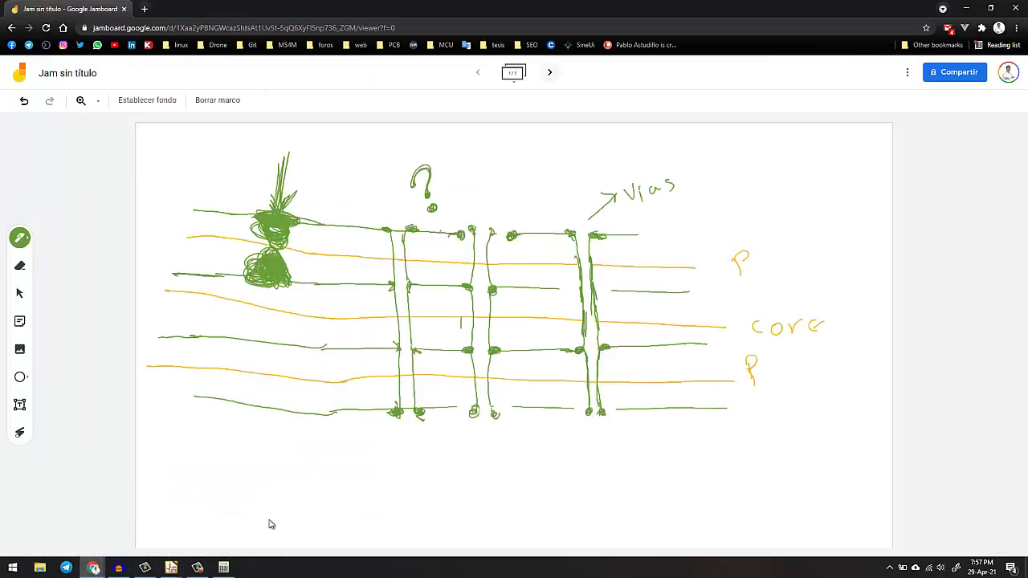
click(550, 72)
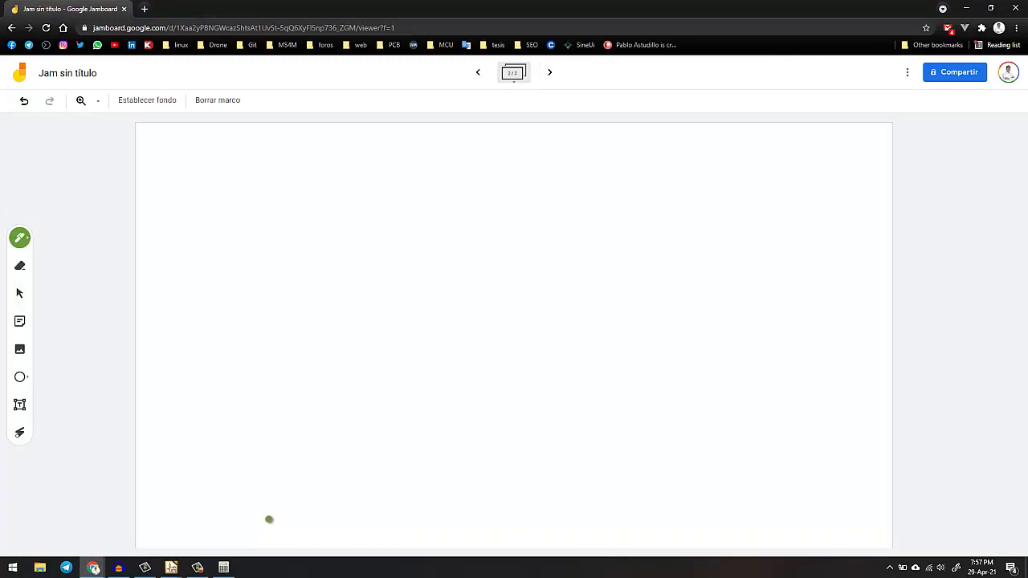
drag(344, 296, 652, 287)
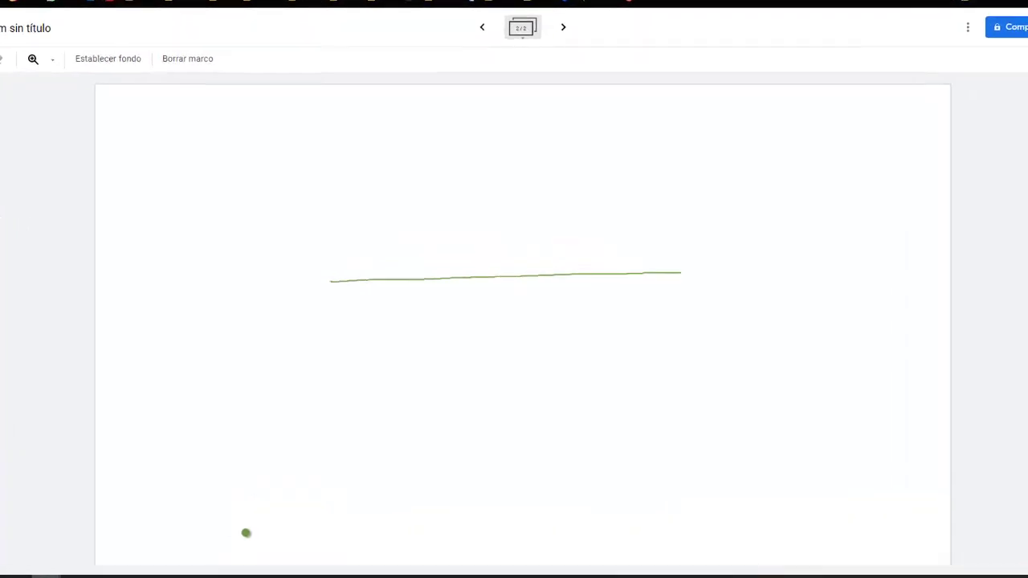
mouse_move(300, 238)
mouse_down()
mouse_move(376, 233)
mouse_move(452, 212)
mouse_move(540, 220)
mouse_move(624, 209)
mouse_move(786, 227)
mouse_up()
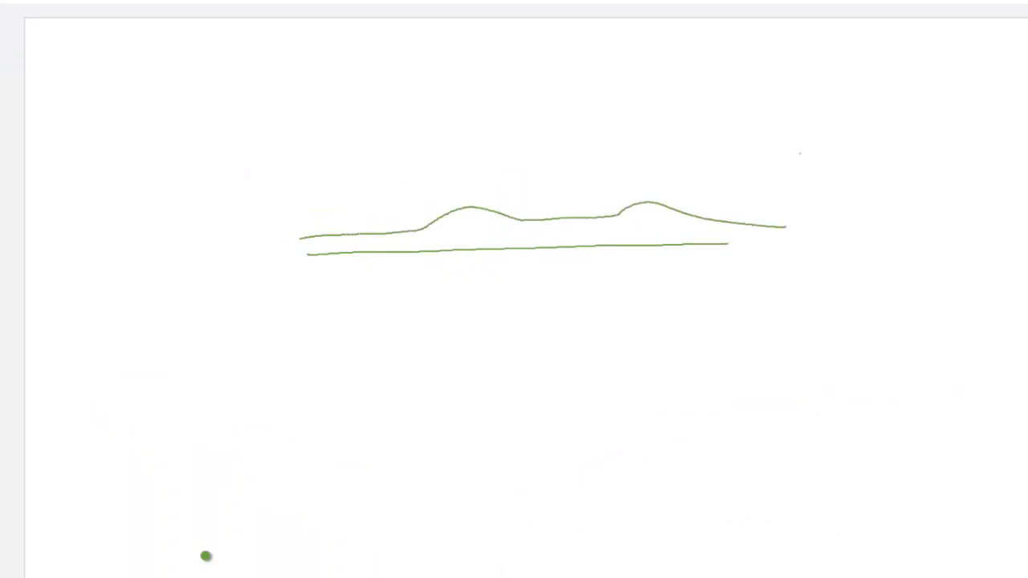
Draw an arrow pointing to the right end of the wavy line and handwrite "Pintura" at its tail
drag(800, 152, 724, 217)
mouse_move(736, 200)
mouse_down()
mouse_move(725, 217)
mouse_move(748, 211)
mouse_up()
drag(798, 130, 816, 159)
mouse_move(794, 138)
mouse_down()
mouse_move(804, 121)
mouse_move(799, 135)
mouse_up()
drag(829, 142, 836, 150)
drag(826, 130, 856, 140)
drag(848, 99, 859, 137)
mouse_move(840, 122)
mouse_down()
mouse_move(859, 114)
mouse_move(885, 127)
mouse_move(902, 100)
mouse_up()
mouse_move(909, 114)
mouse_down()
mouse_move(922, 103)
mouse_move(932, 117)
mouse_up()
Handwrite "SordeMask" beneath the word "Pintura" in the arrow's label
mouse_move(833, 175)
mouse_down()
mouse_move(829, 196)
mouse_move(854, 184)
mouse_up()
mouse_move(866, 180)
mouse_down()
mouse_move(868, 189)
mouse_move(873, 175)
mouse_up()
drag(887, 171, 888, 184)
mouse_move(894, 175)
mouse_down()
mouse_move(906, 178)
mouse_move(910, 138)
mouse_move(935, 160)
mouse_up()
mouse_move(951, 148)
mouse_down()
mouse_move(946, 163)
mouse_move(967, 141)
mouse_move(965, 163)
mouse_up()
mouse_move(973, 124)
mouse_down()
mouse_move(1000, 138)
mouse_move(983, 132)
mouse_up()
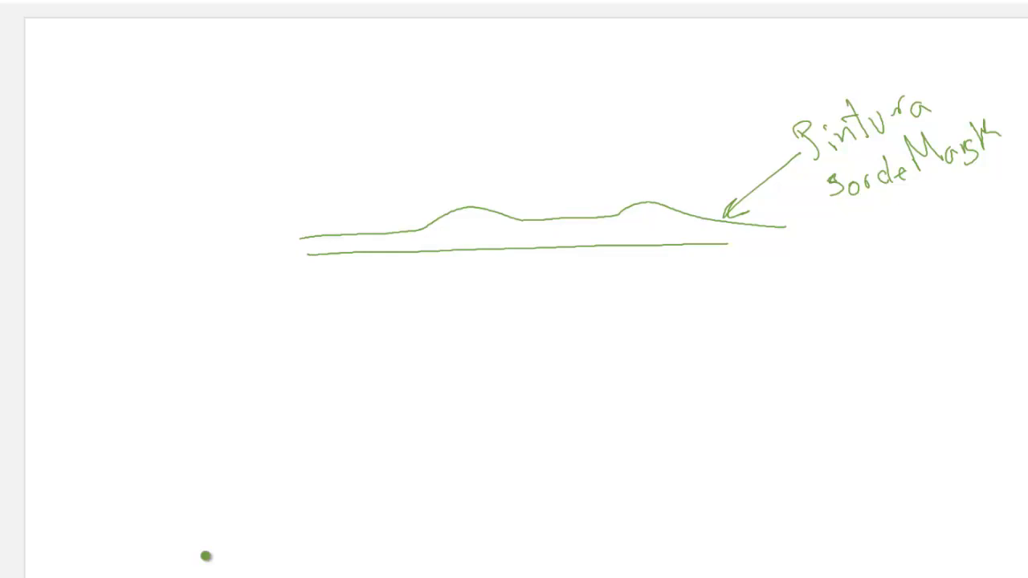
Add a short stroke at the wavy line's left end and paint over the straight line in thick orange
mouse_move(325, 224)
mouse_down()
mouse_move(299, 238)
mouse_move(414, 253)
mouse_move(319, 257)
mouse_move(747, 246)
mouse_move(302, 250)
mouse_up()
click(205, 556)
drag(382, 250, 318, 256)
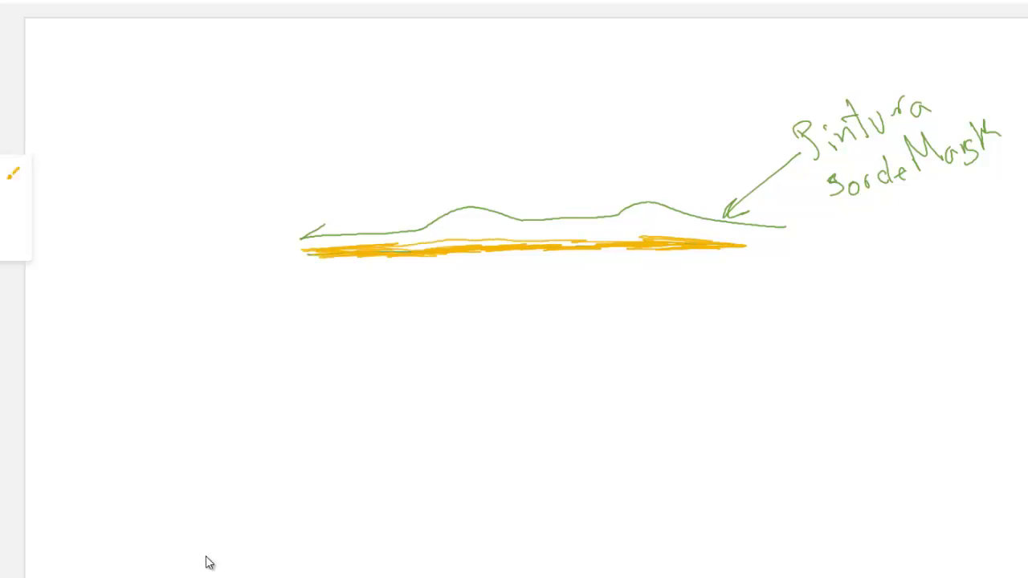
Switch the pen back to green, darken the arrowhead, and draw a curved track outline with a closed lower end below the layers
click(206, 557)
mouse_move(735, 190)
mouse_down()
mouse_move(726, 215)
mouse_move(755, 209)
mouse_up()
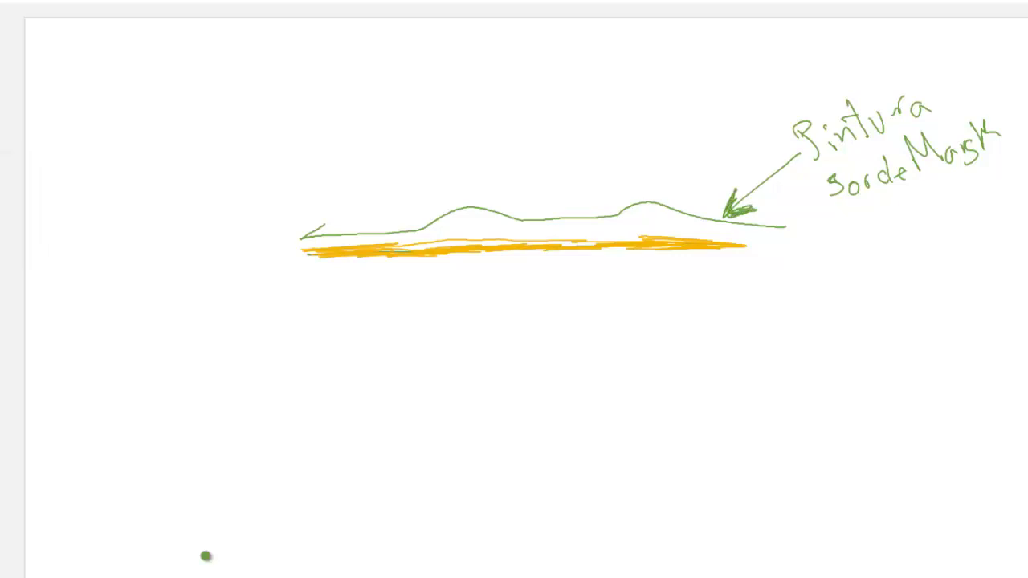
mouse_move(400, 468)
mouse_down()
mouse_move(480, 405)
mouse_move(681, 353)
mouse_up()
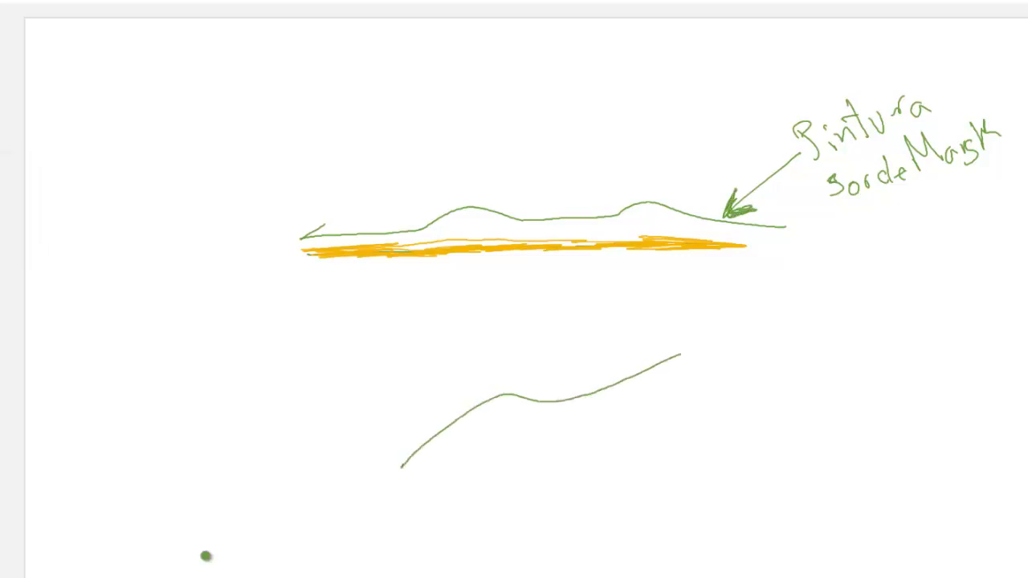
mouse_move(421, 477)
mouse_down()
mouse_move(461, 438)
mouse_move(658, 386)
mouse_move(716, 358)
mouse_move(714, 339)
mouse_move(726, 350)
mouse_up()
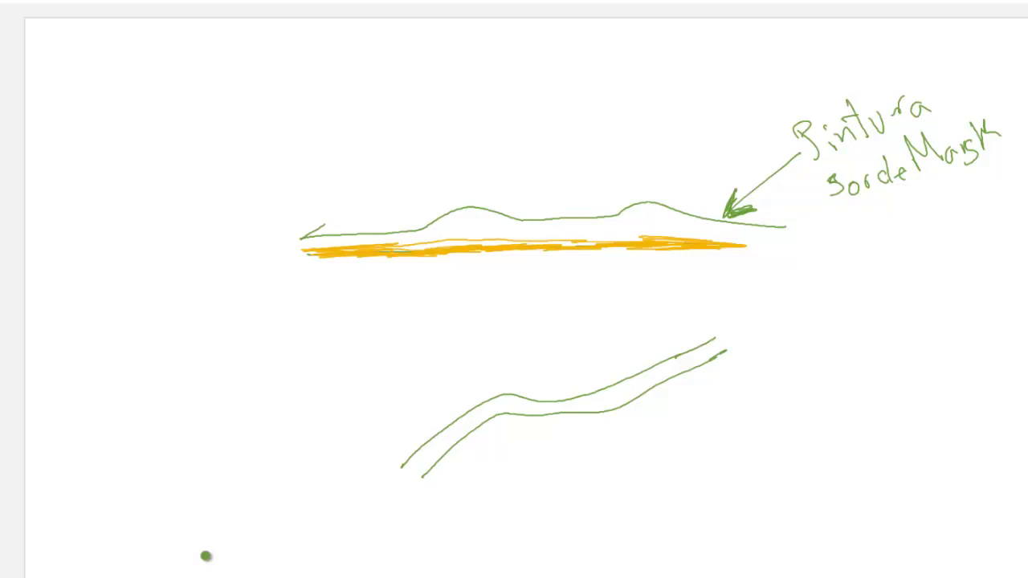
drag(402, 465, 419, 476)
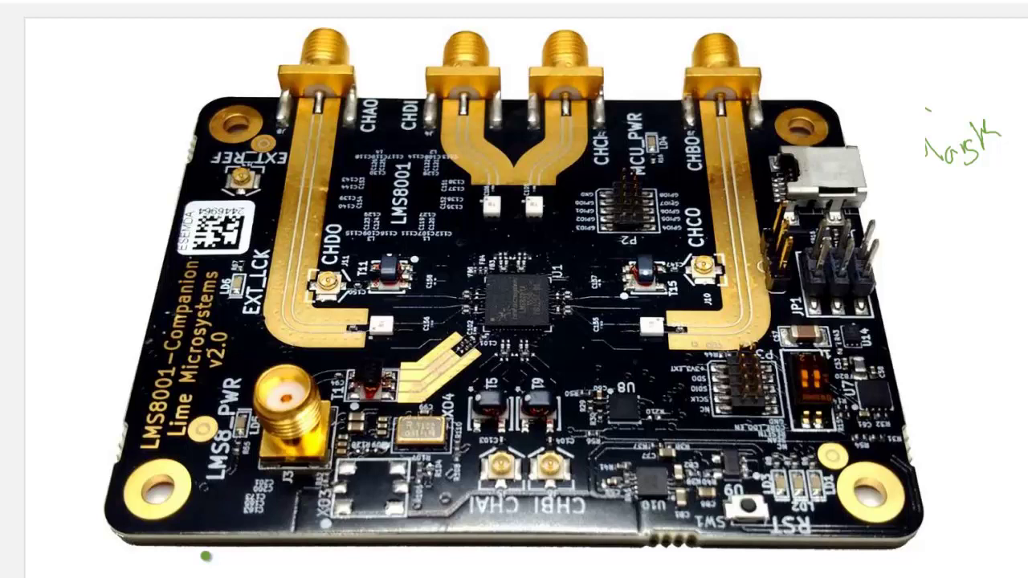
Switch to JLCPCB's impedance page and review the solder mask parameters and the JLC7628 stackup for 1.6 mm thickness
mouse_move(152, 576)
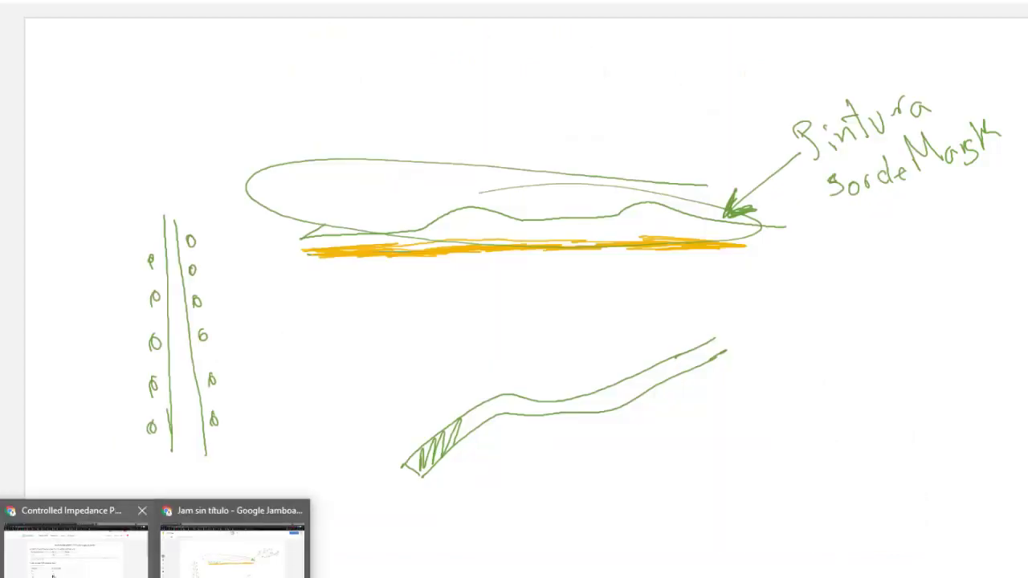
click(115, 575)
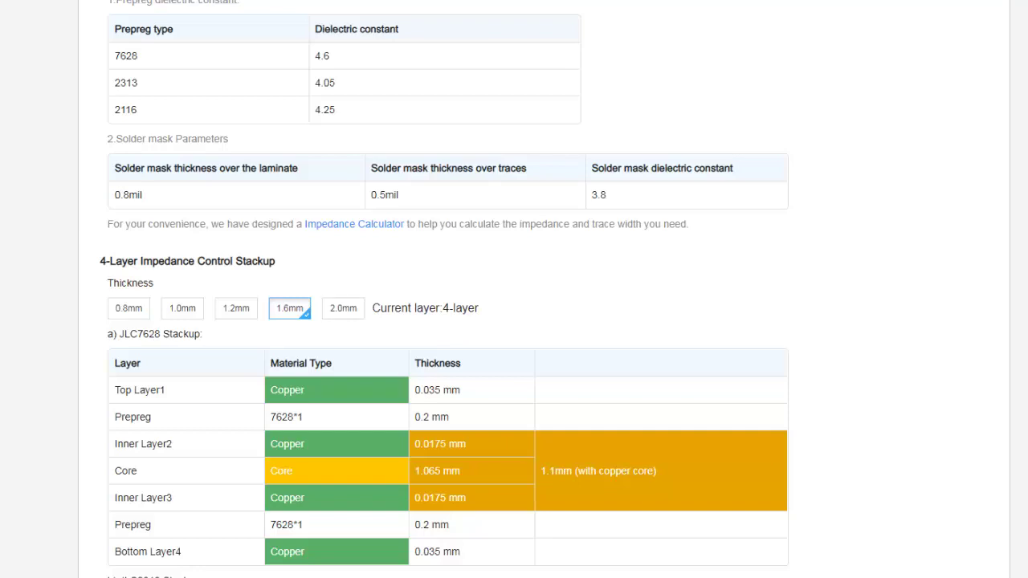
scroll(444, 289, down, 5)
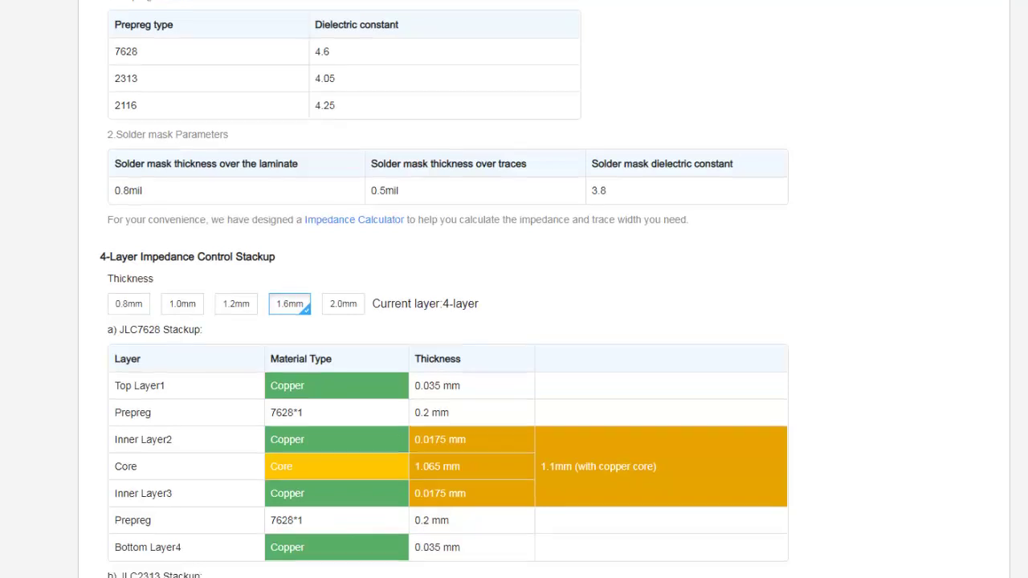
scroll(444, 289, up, 5)
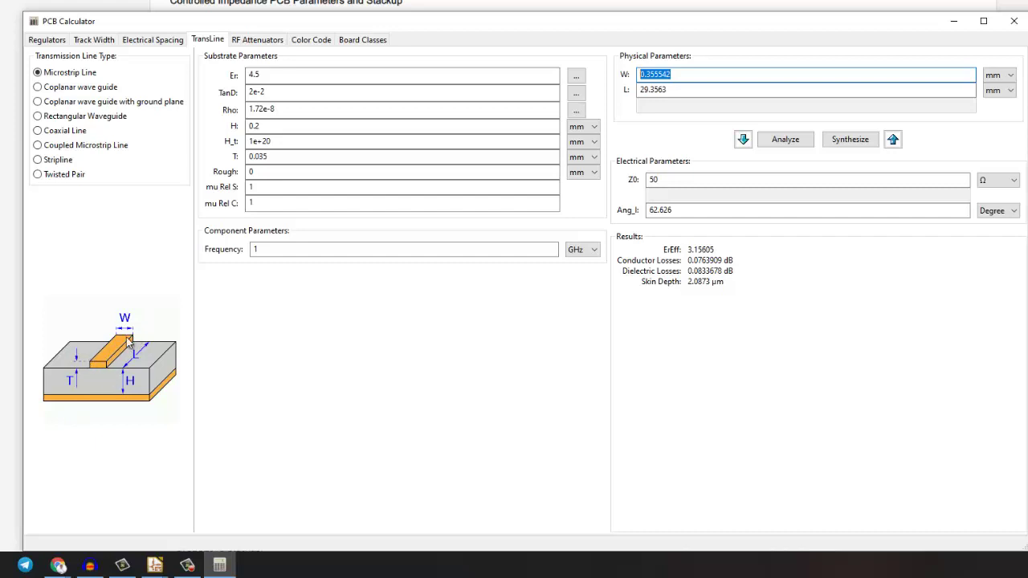
Compare the transmission line types in the PCB Calculator, from Coupled Microstrip Line through Twisted Pair and back up to Microstrip Line
click(47, 146)
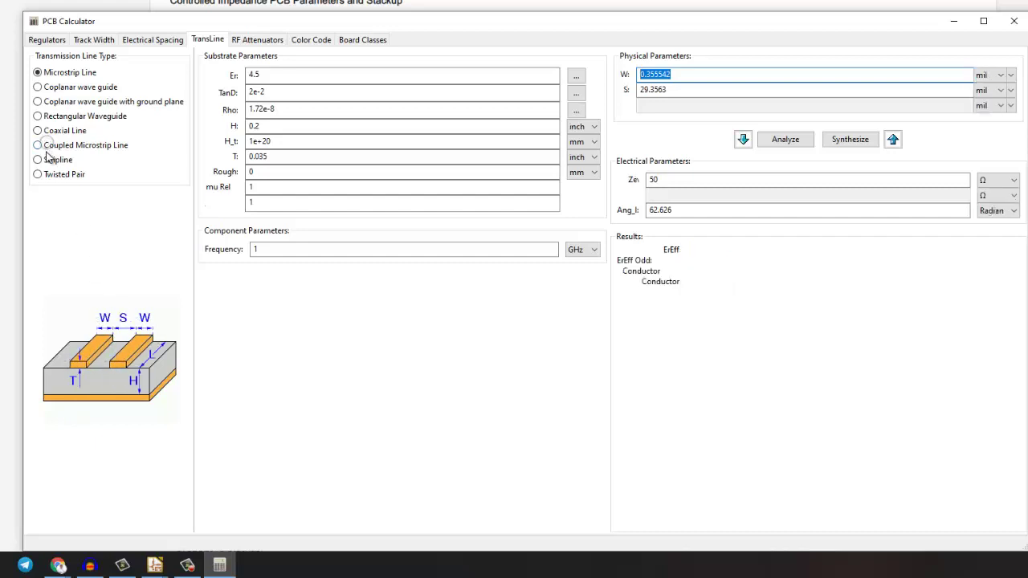
click(50, 160)
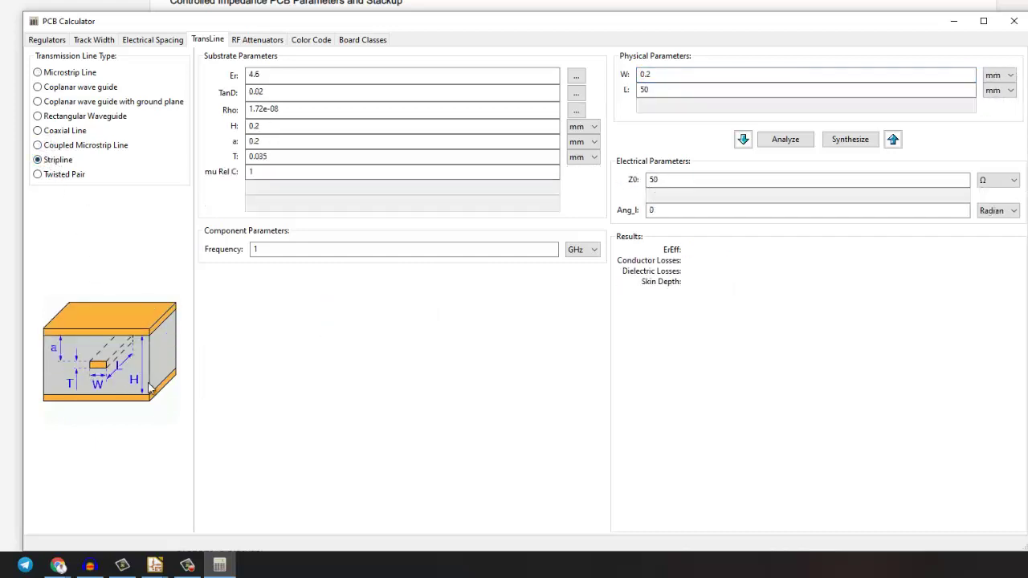
click(66, 146)
click(60, 174)
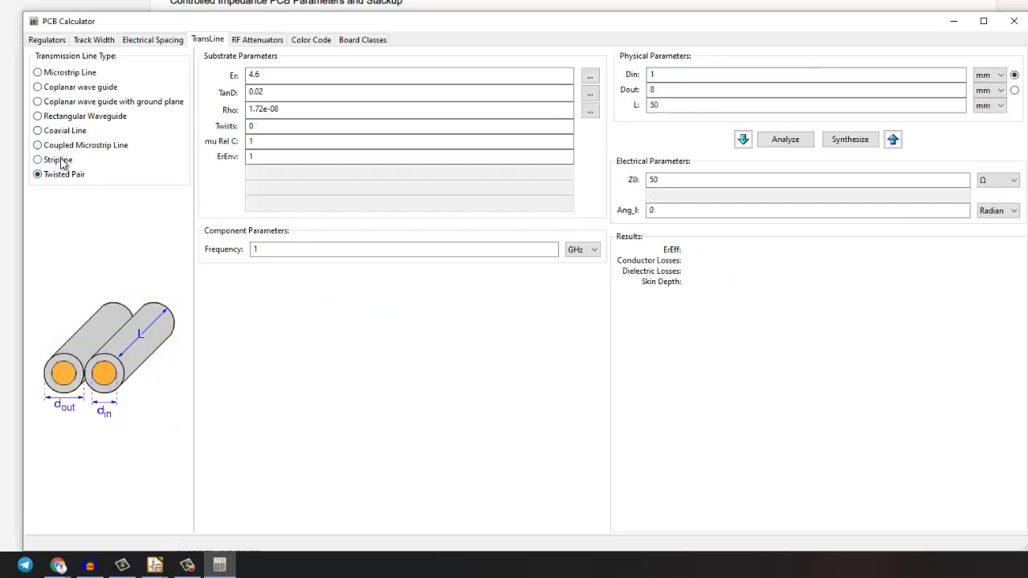
click(63, 160)
click(69, 145)
click(71, 131)
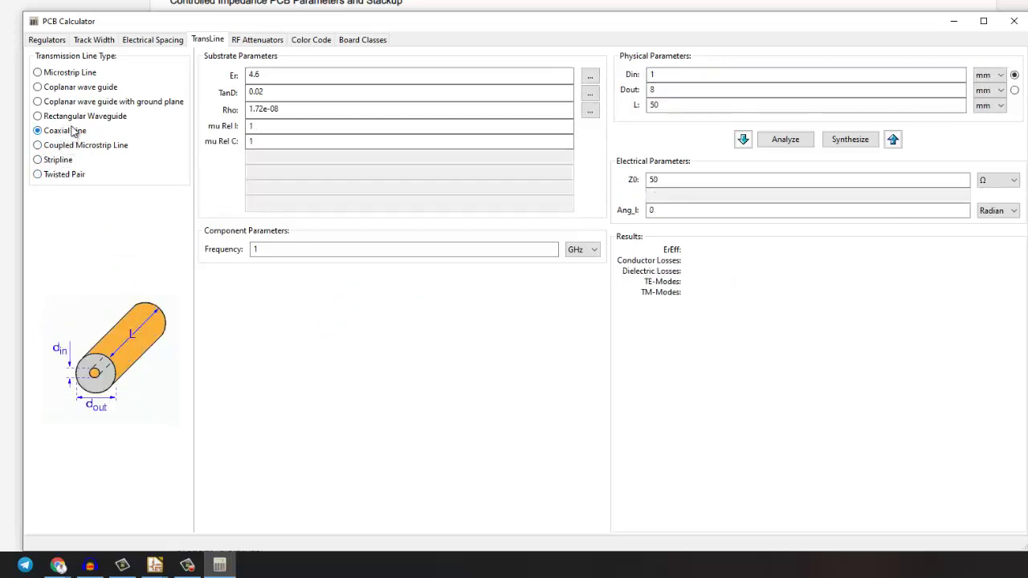
click(80, 117)
click(81, 104)
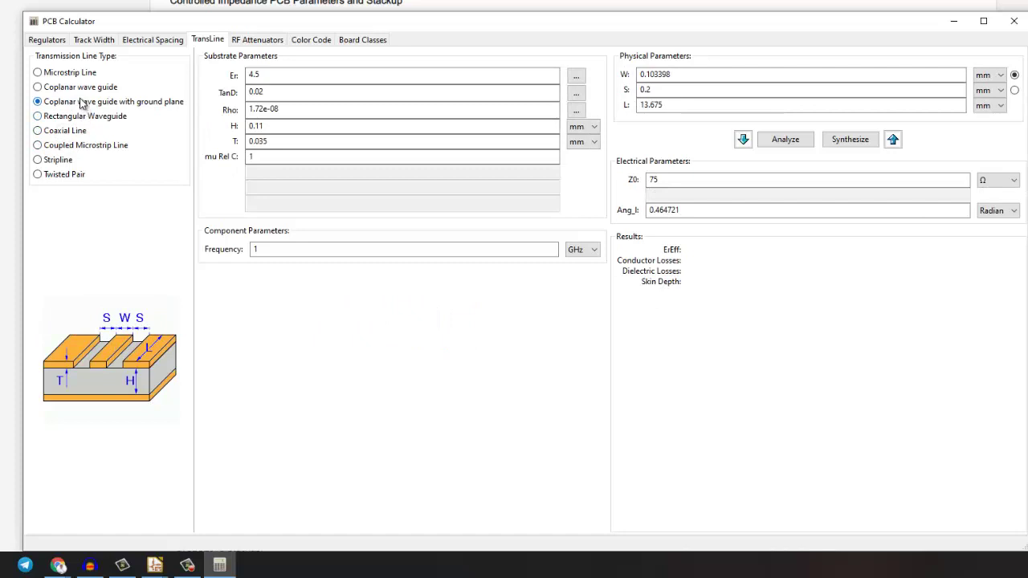
click(80, 89)
click(71, 74)
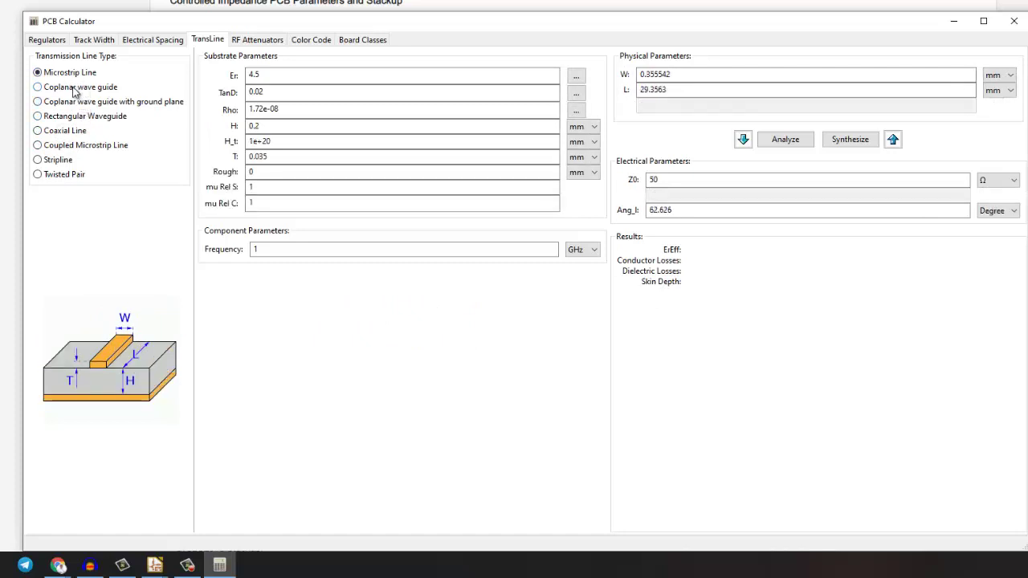
View the grounded coplanar, rectangular waveguide, coaxial and coupled microstrip models, ending on the Stripline diagram and parameters
click(83, 102)
click(78, 117)
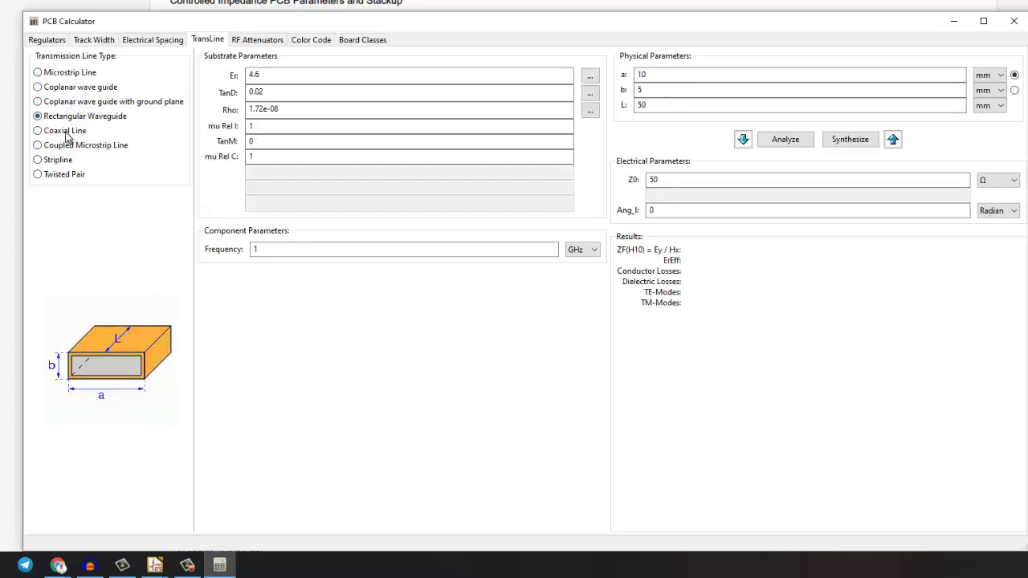
click(70, 131)
click(77, 145)
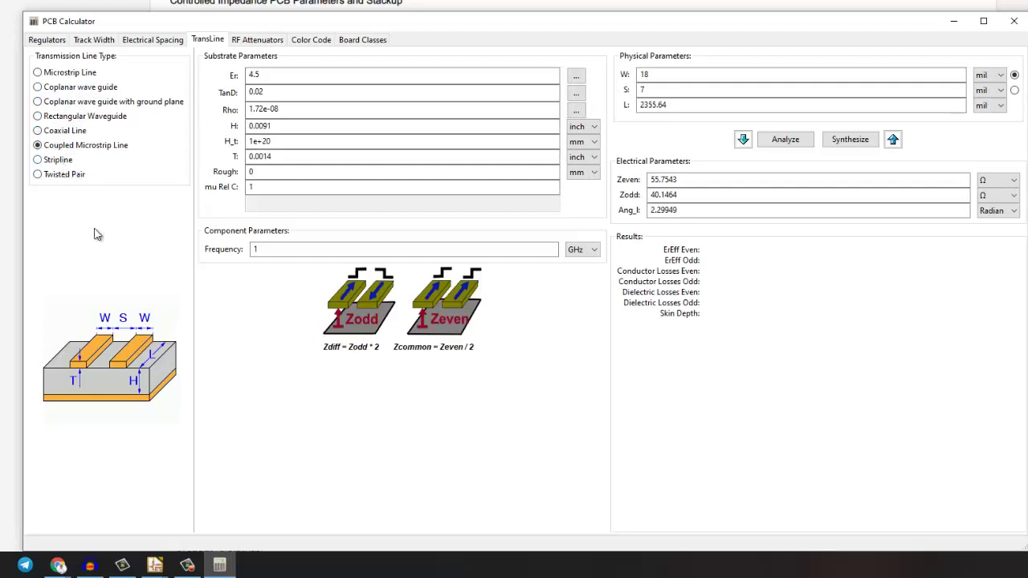
click(64, 161)
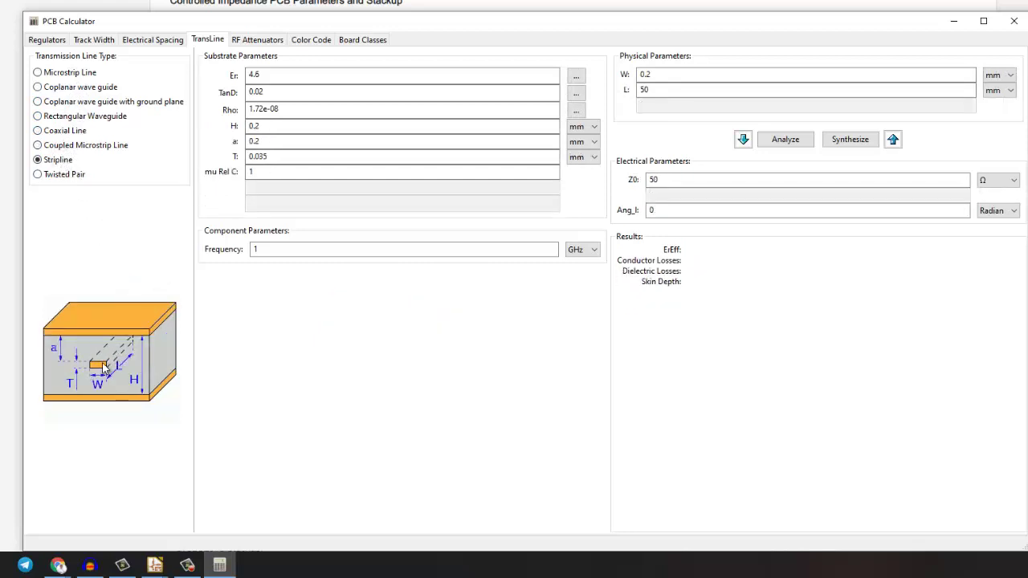
View the Twisted Pair model, return to Stripline, and close the PCB Calculator
click(64, 174)
click(65, 161)
click(1014, 21)
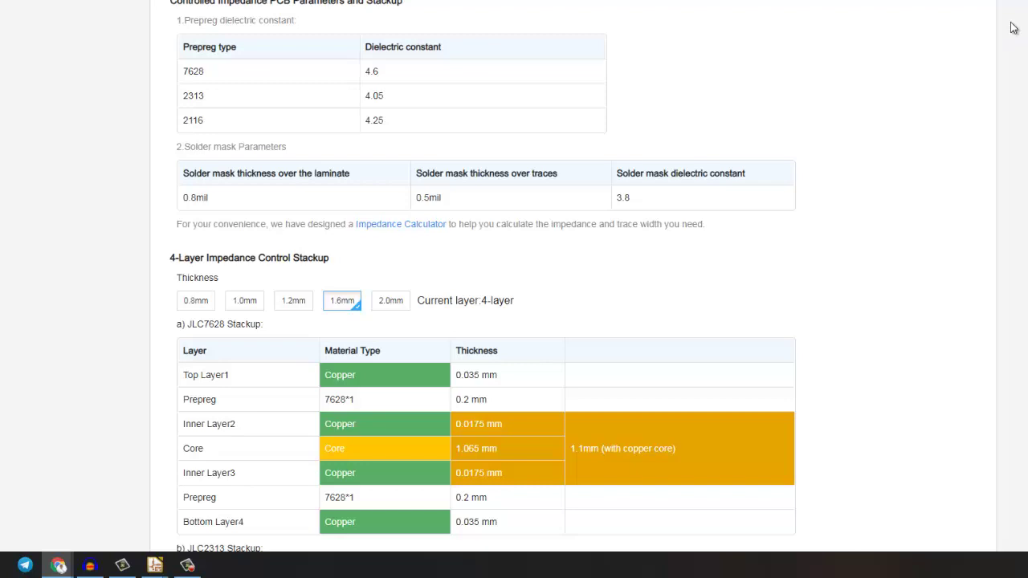
Review the minimum trace and via capabilities, prepreg dielectric constants and solder mask parameters on JLCPCB's impedance page
scroll(1013, 27, up, 2)
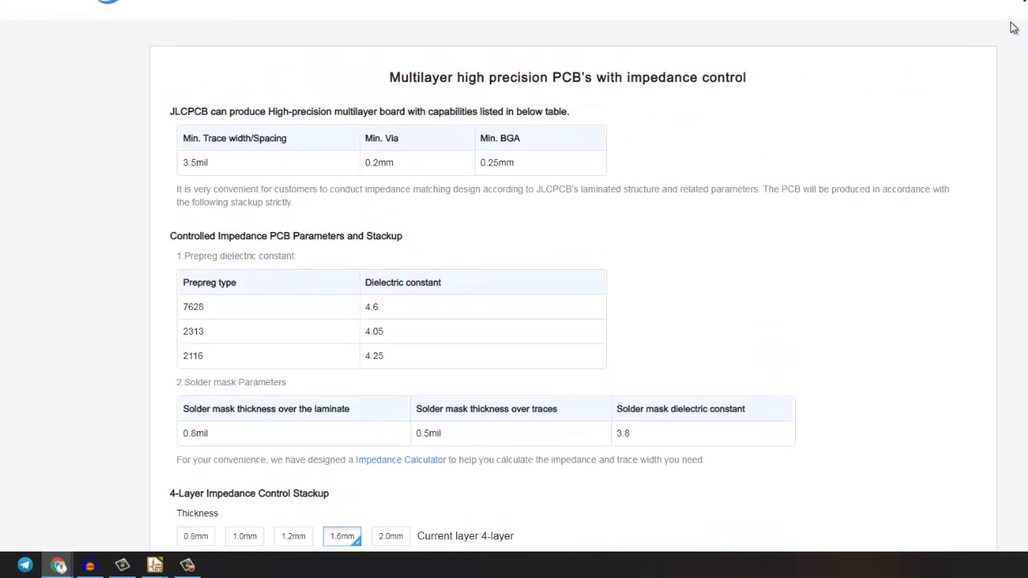
scroll(1013, 28, down, 1)
scroll(1013, 27, up, 1)
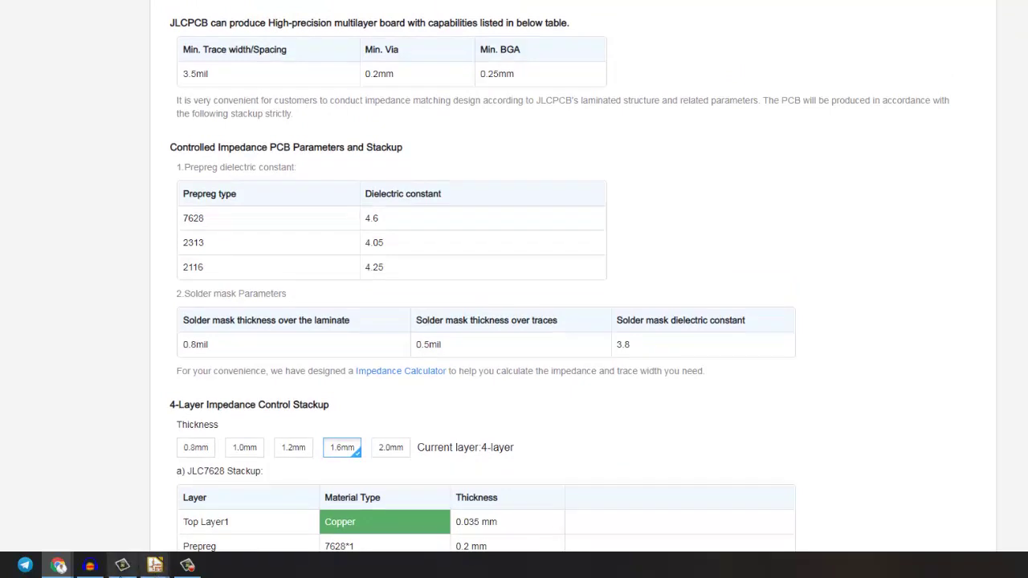
Switch to the Jamboard solder mask sketch and draw a slanted line from above down to the left bump of the mask outline
mouse_move(159, 569)
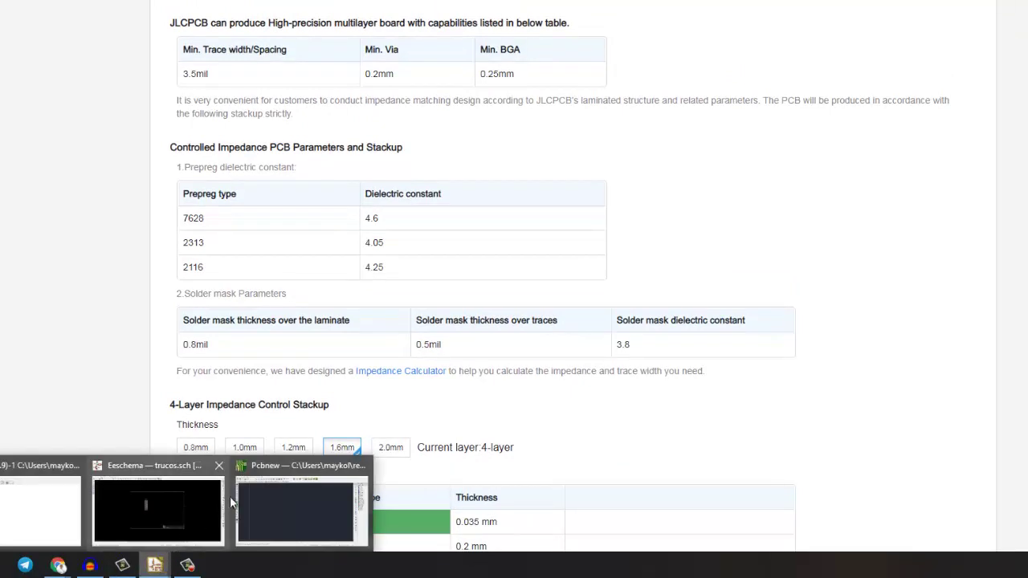
click(298, 506)
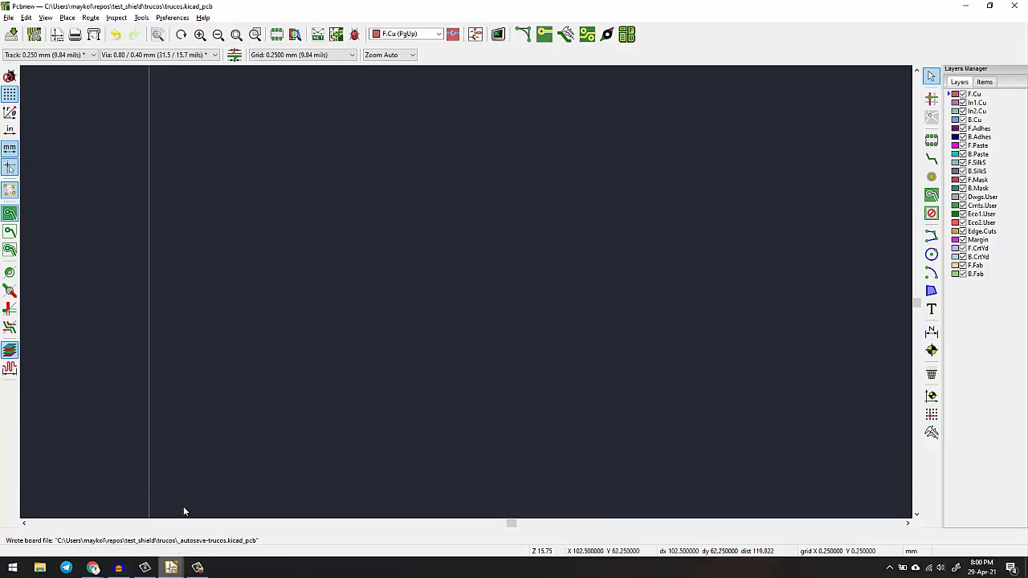
mouse_move(93, 568)
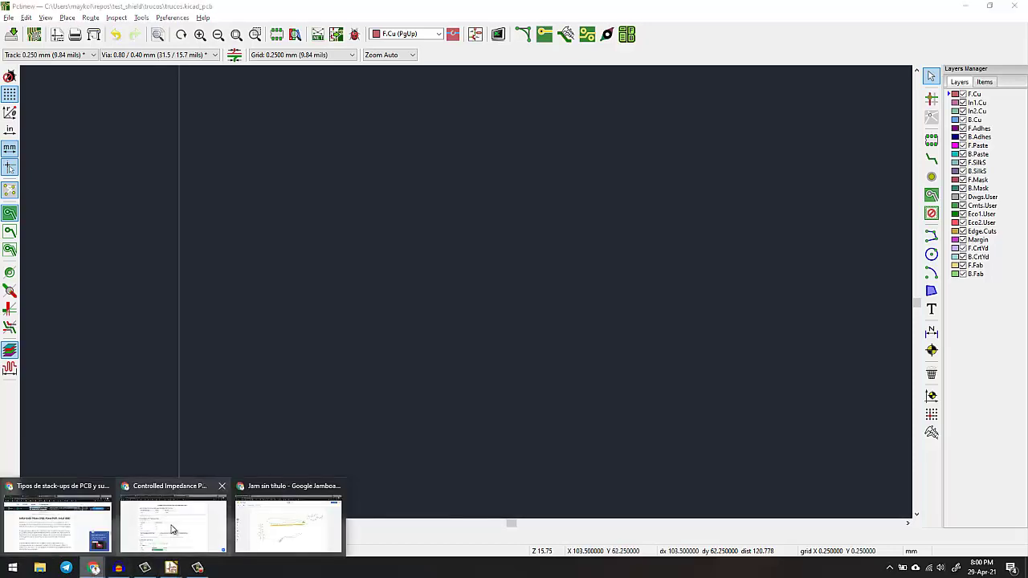
click(265, 514)
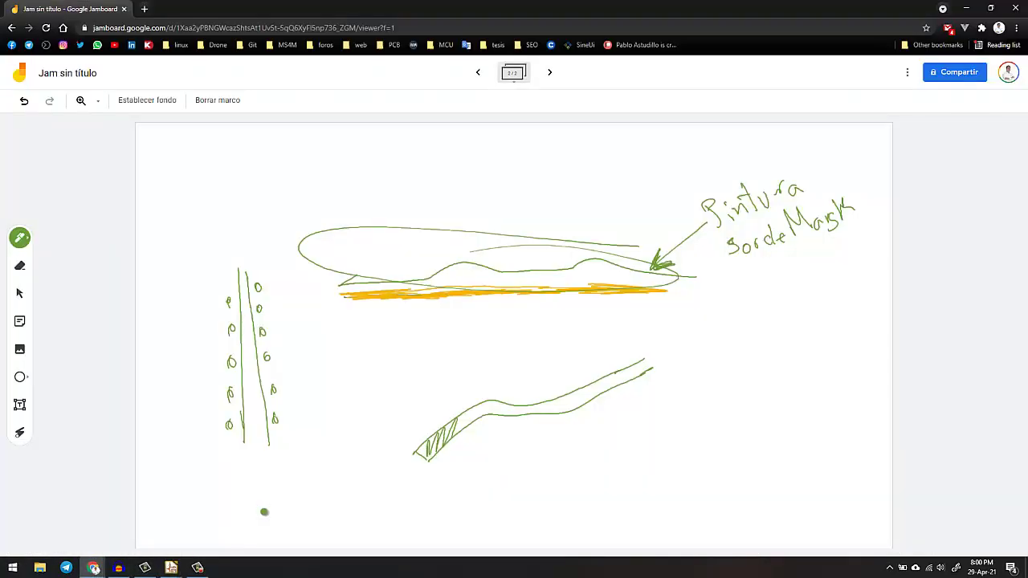
drag(476, 183, 437, 261)
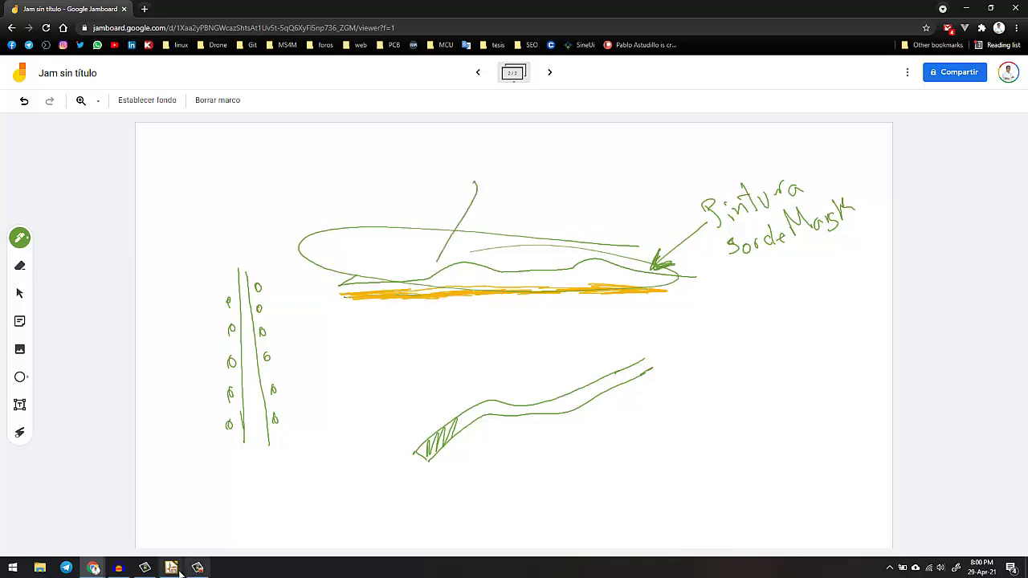
Return to Jamboard after a brief look at the empty Pcbnew board, and add a blank third frame
mouse_move(171, 568)
click(300, 490)
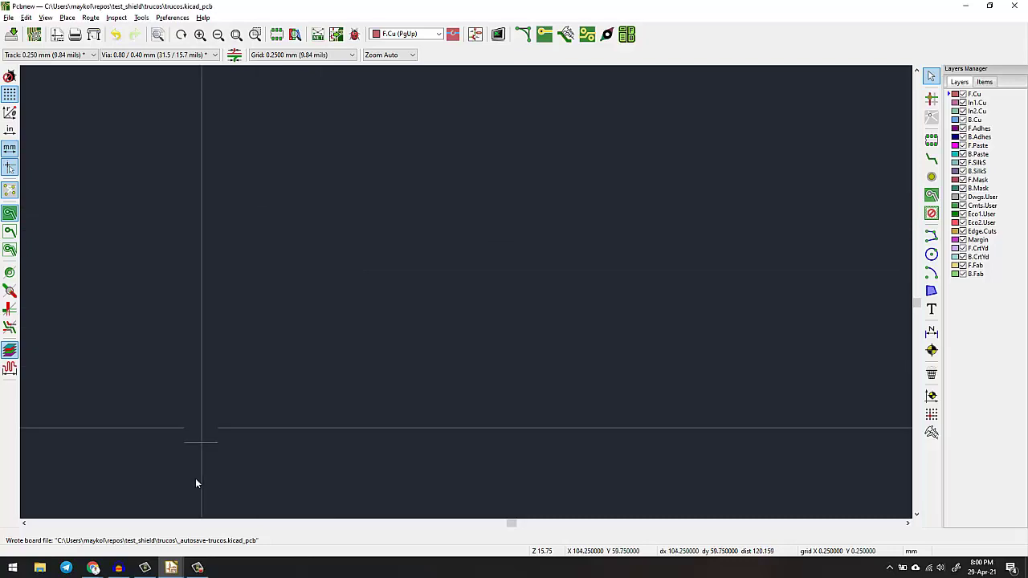
mouse_move(102, 567)
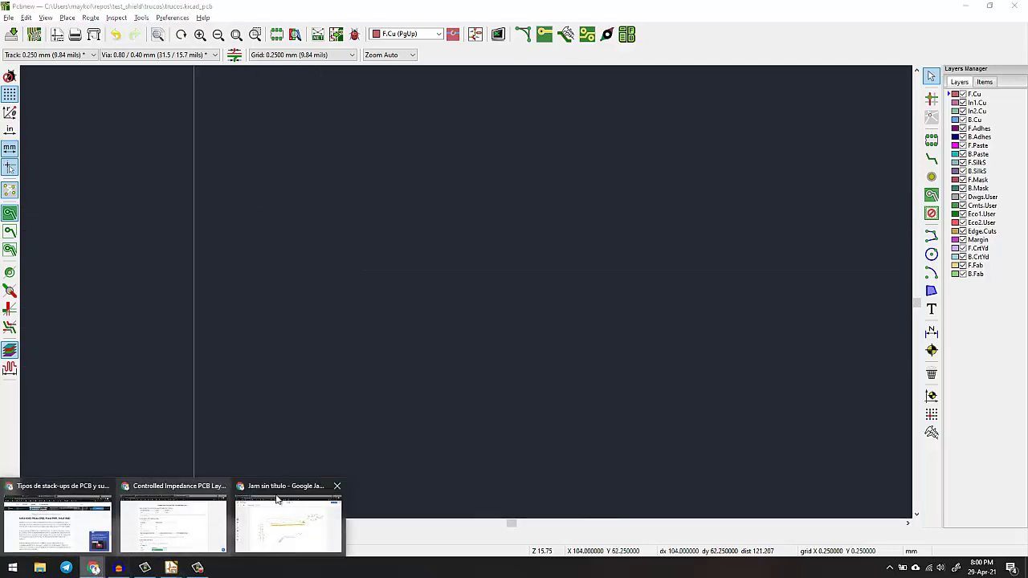
click(289, 528)
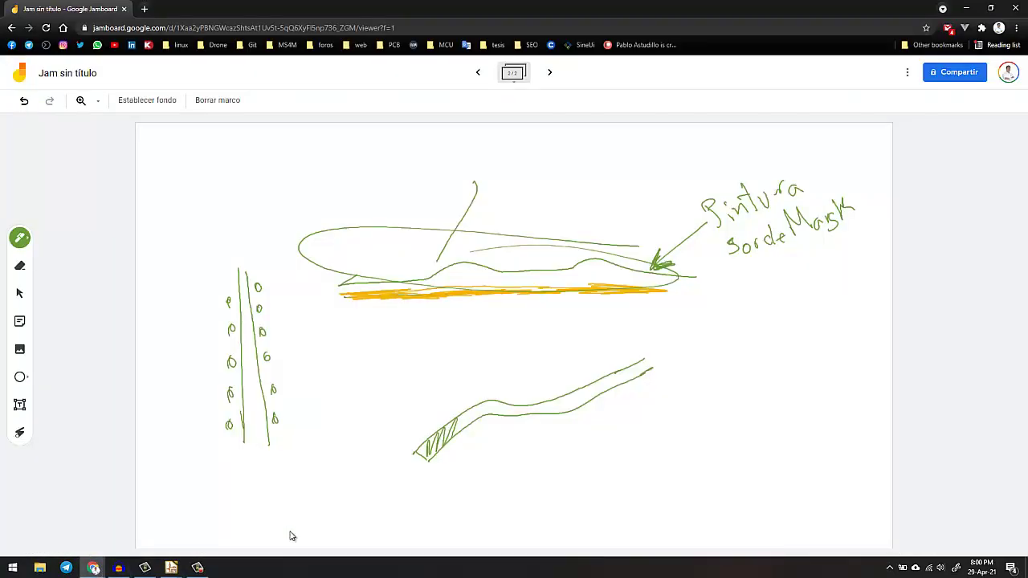
click(551, 72)
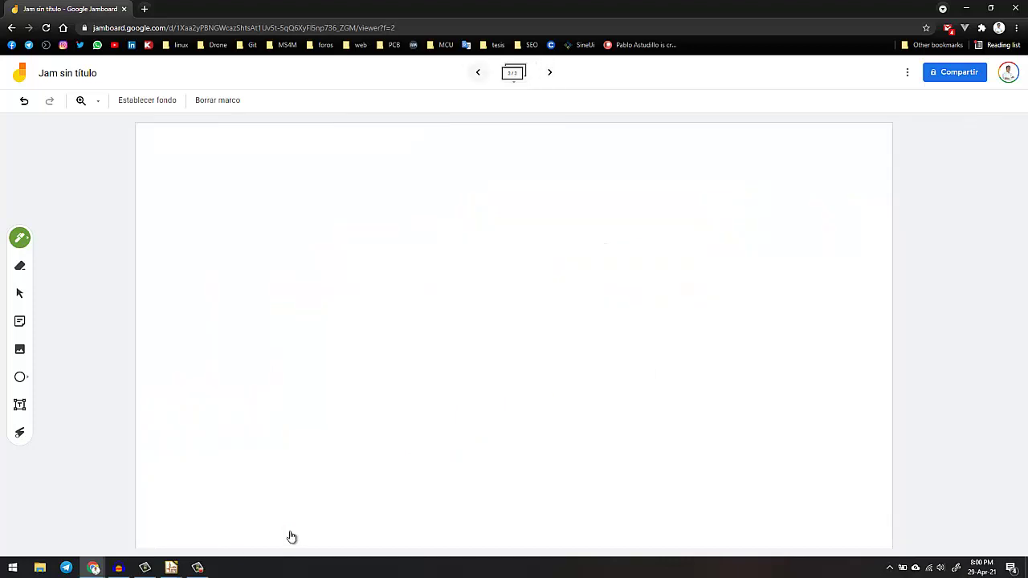
Go back to the first frame with the layer stack and vias, and draw a short stroke below the lowest layer
key(Left)
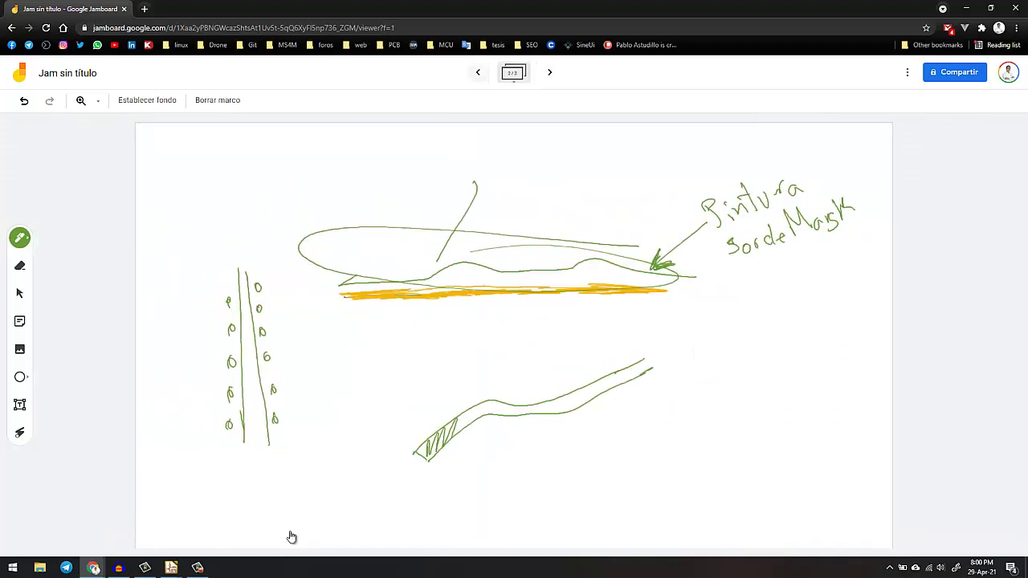
key(Left)
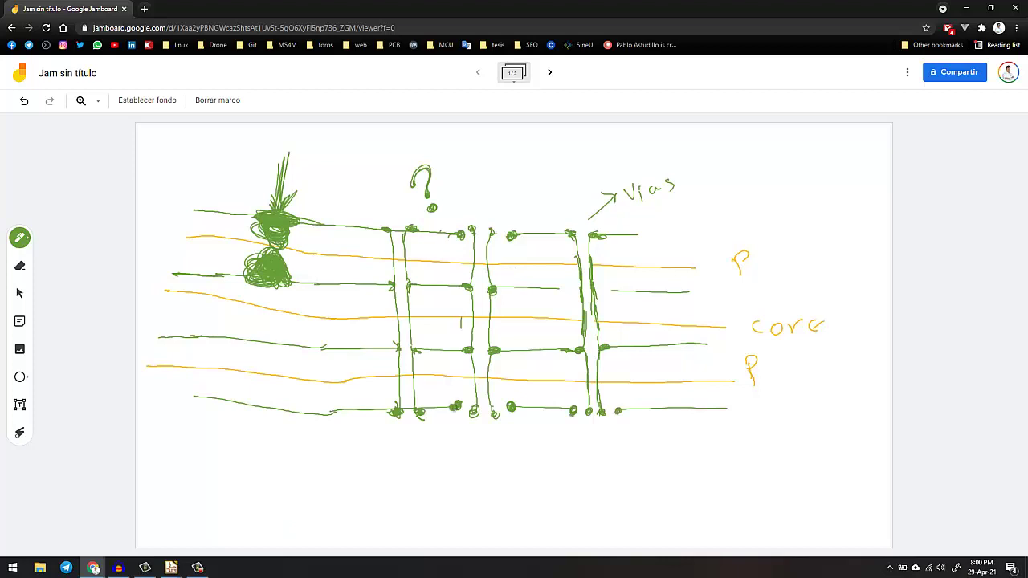
drag(337, 494, 411, 482)
On the blank third frame, draw a double-line track with an angular end and an arrow pointing to a question mark
click(550, 73)
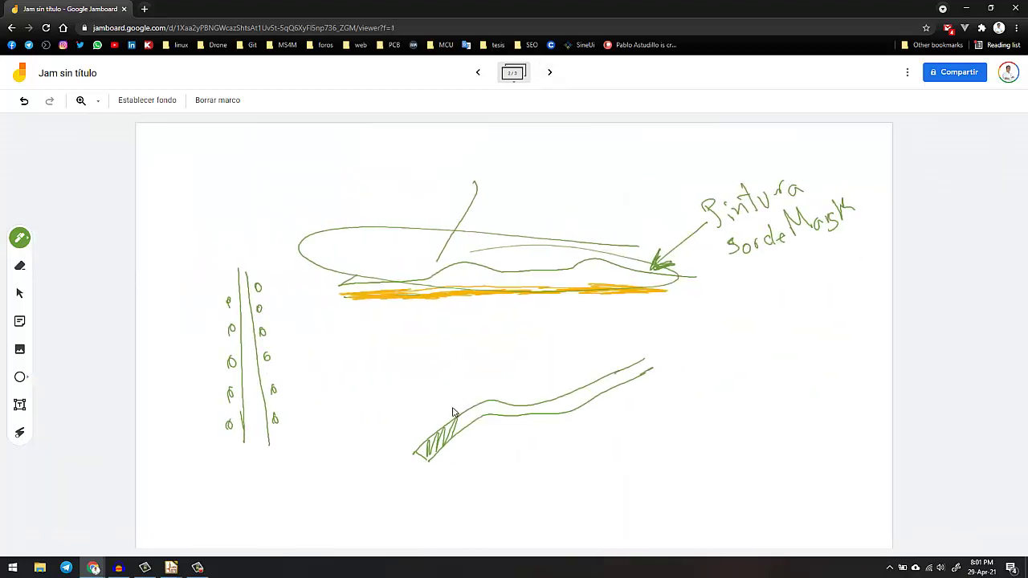
click(550, 72)
drag(290, 275, 425, 268)
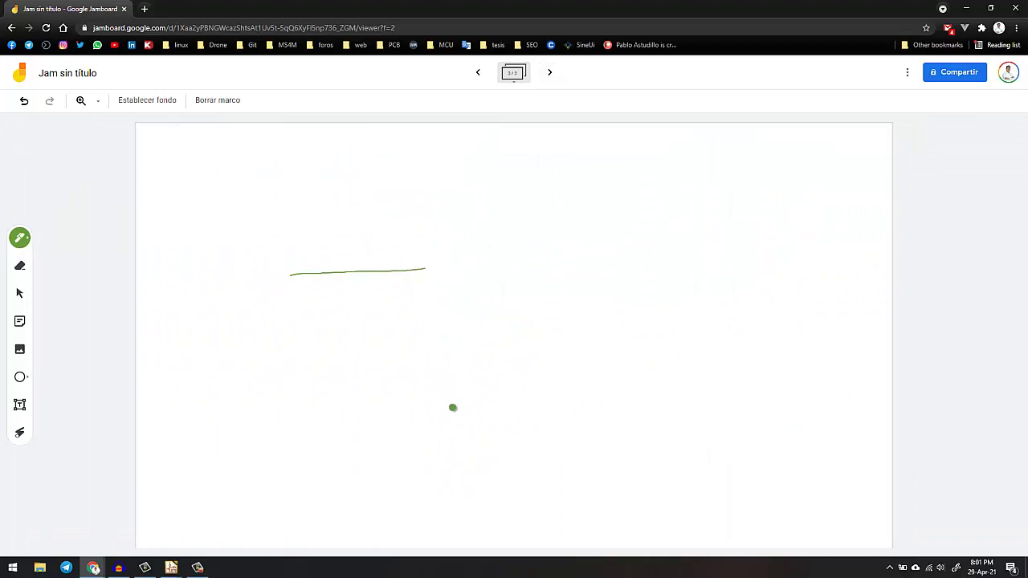
mouse_move(305, 281)
mouse_down()
mouse_move(446, 284)
mouse_move(502, 247)
mouse_move(579, 263)
mouse_up()
click(581, 281)
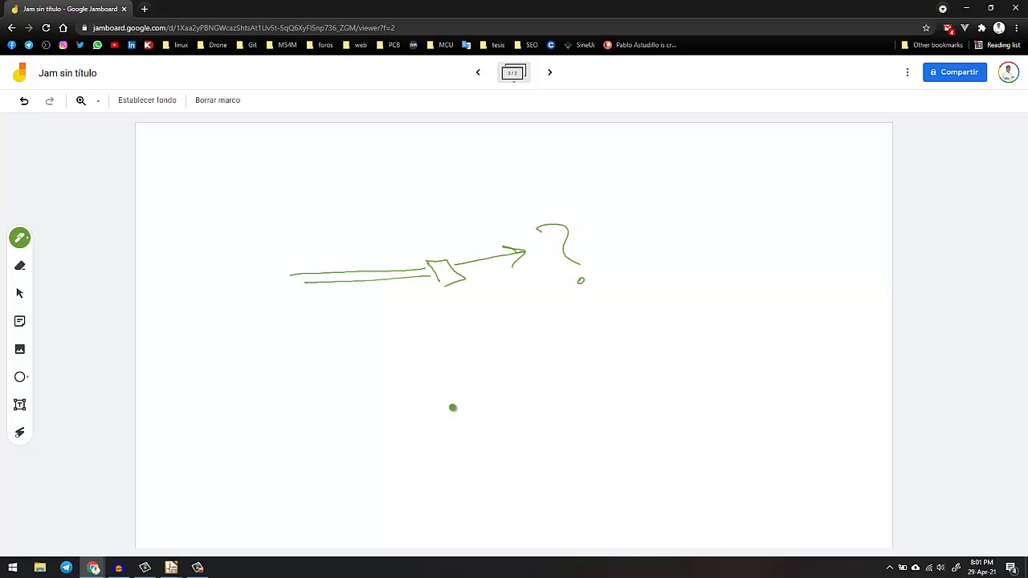